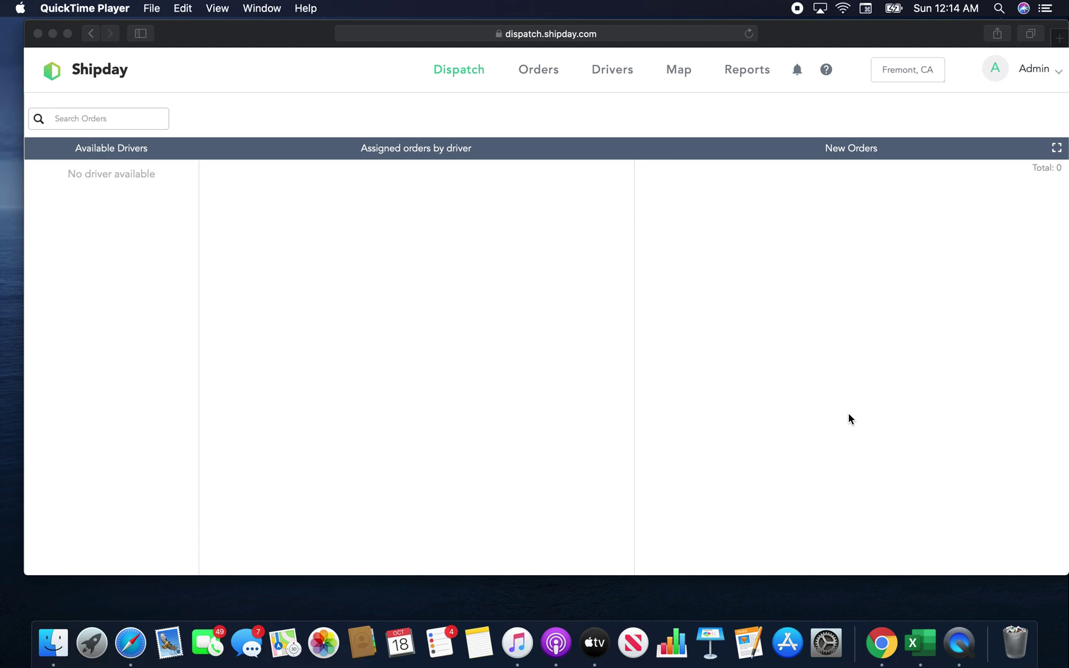
- Open the Excel bulk upload page for orders and look at its template download and file upload options
left_click(537, 73)
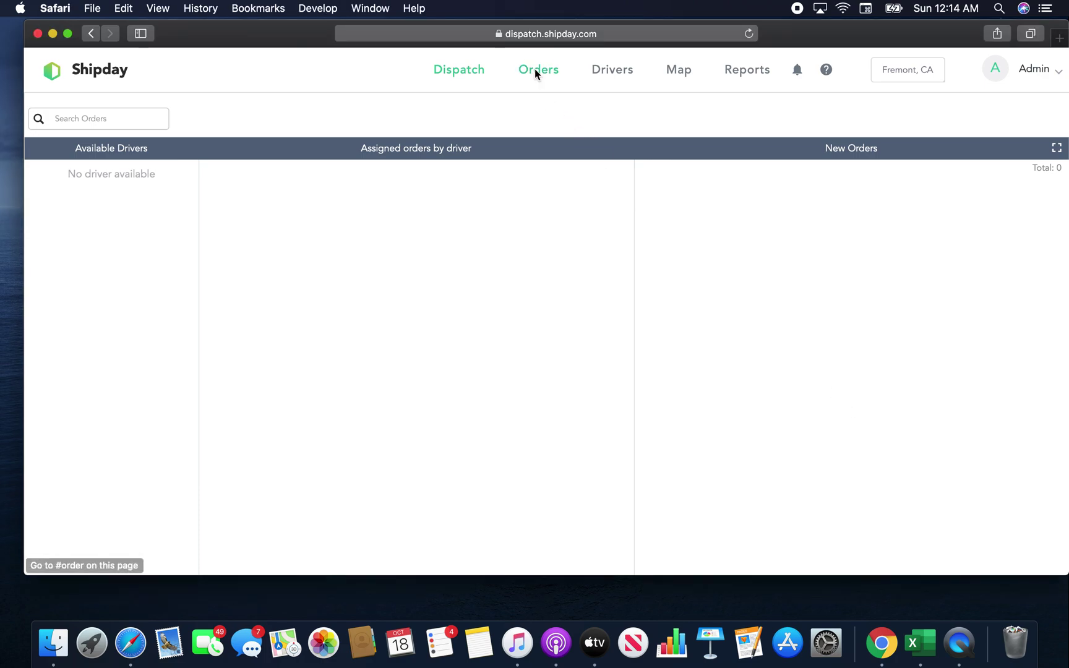
left_click(538, 74)
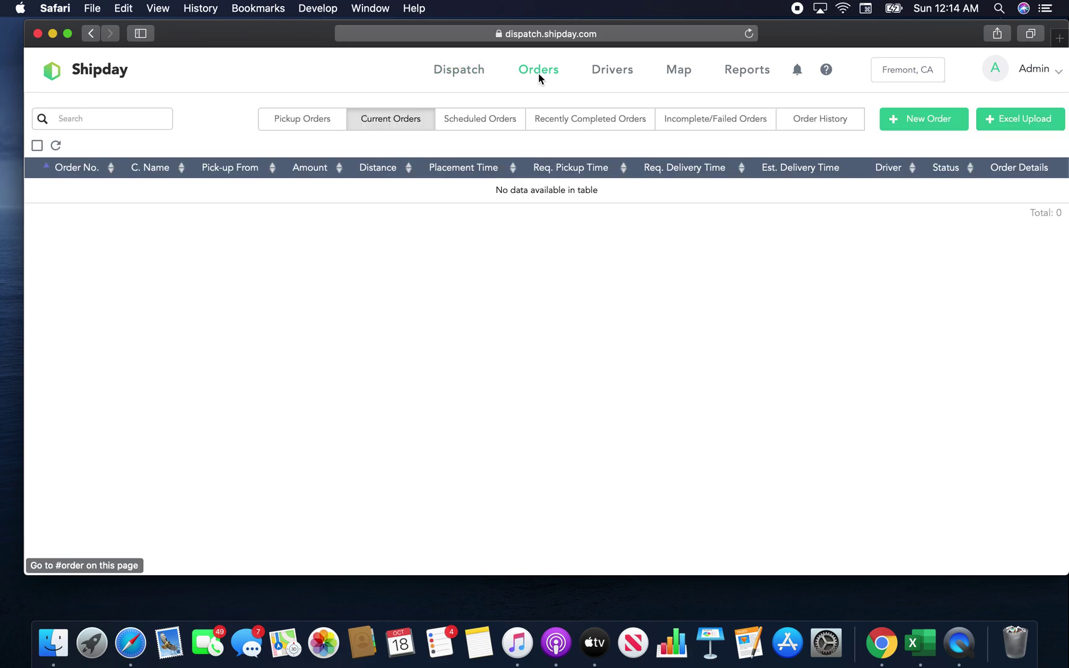
left_click(1044, 127)
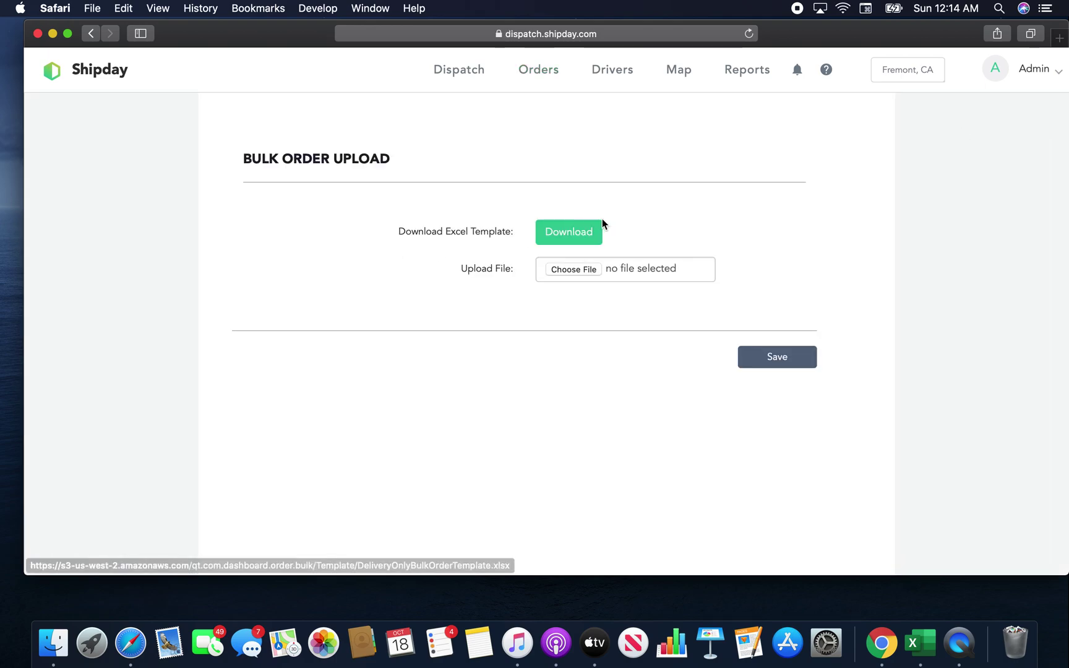
left_click(592, 233)
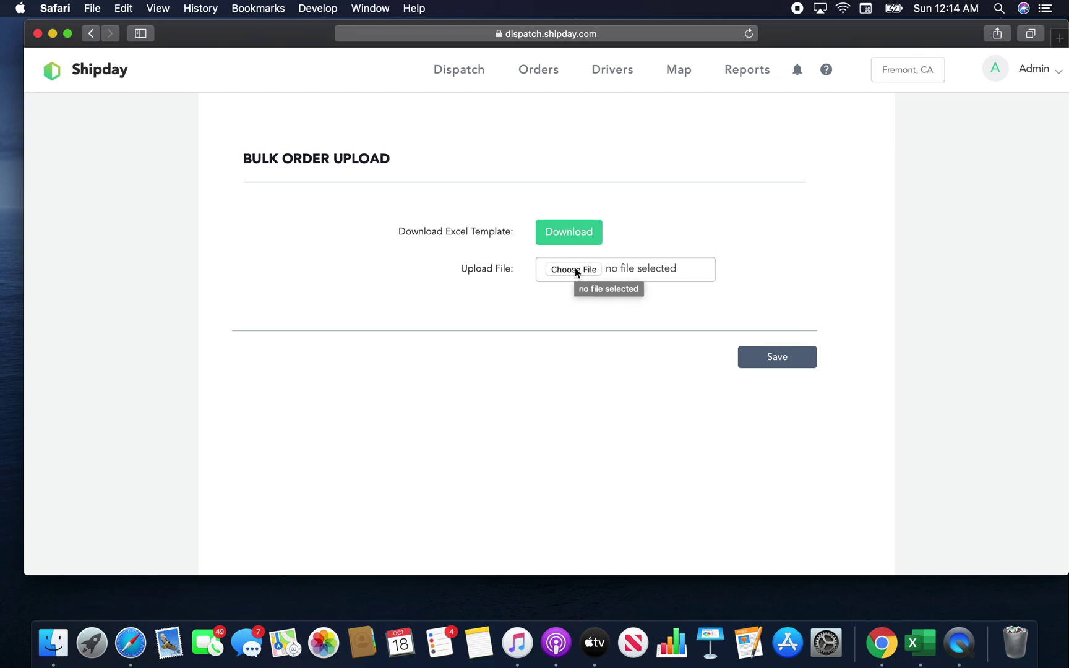
- Check that the account's business type is Delivery Only with its phone and pickup address, and save the settings
left_click(1031, 73)
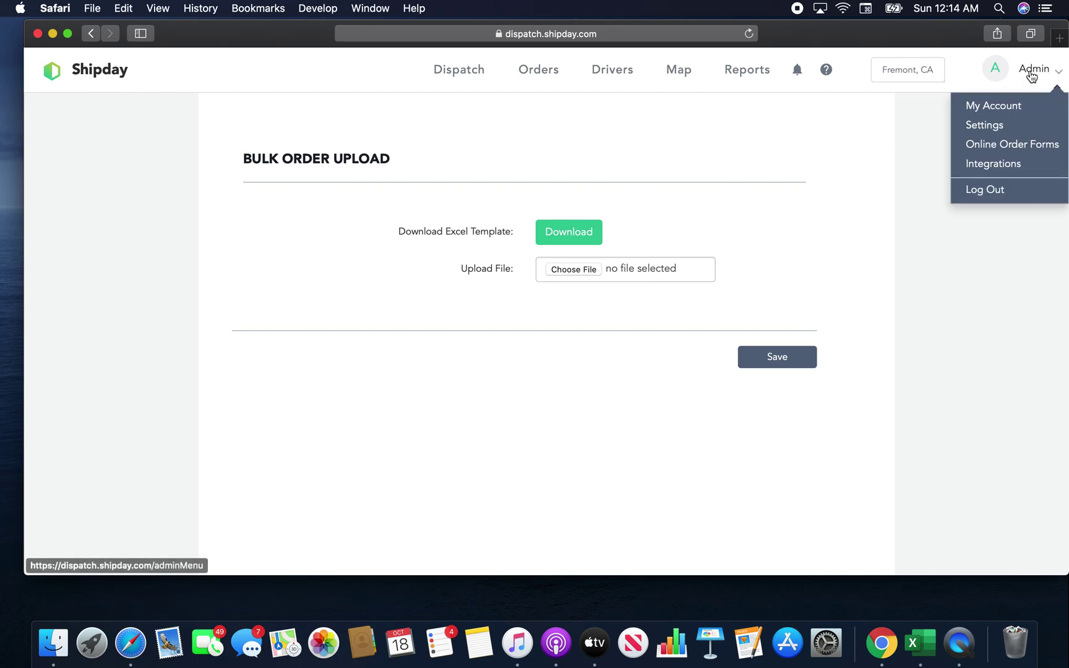
left_click(990, 125)
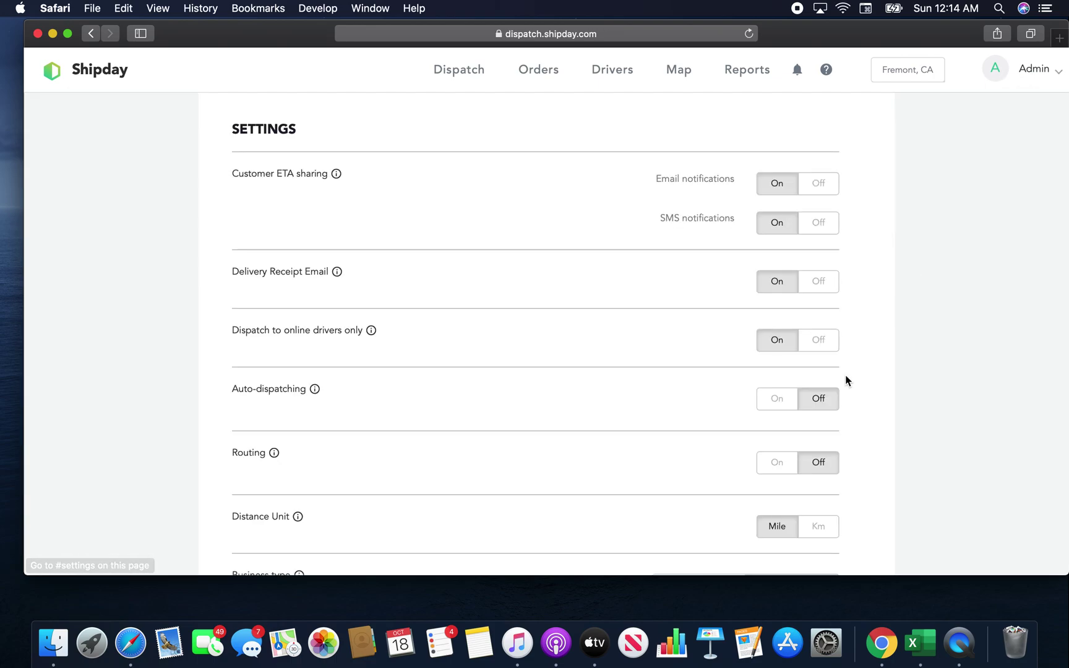
scroll(845, 375, "down", 5)
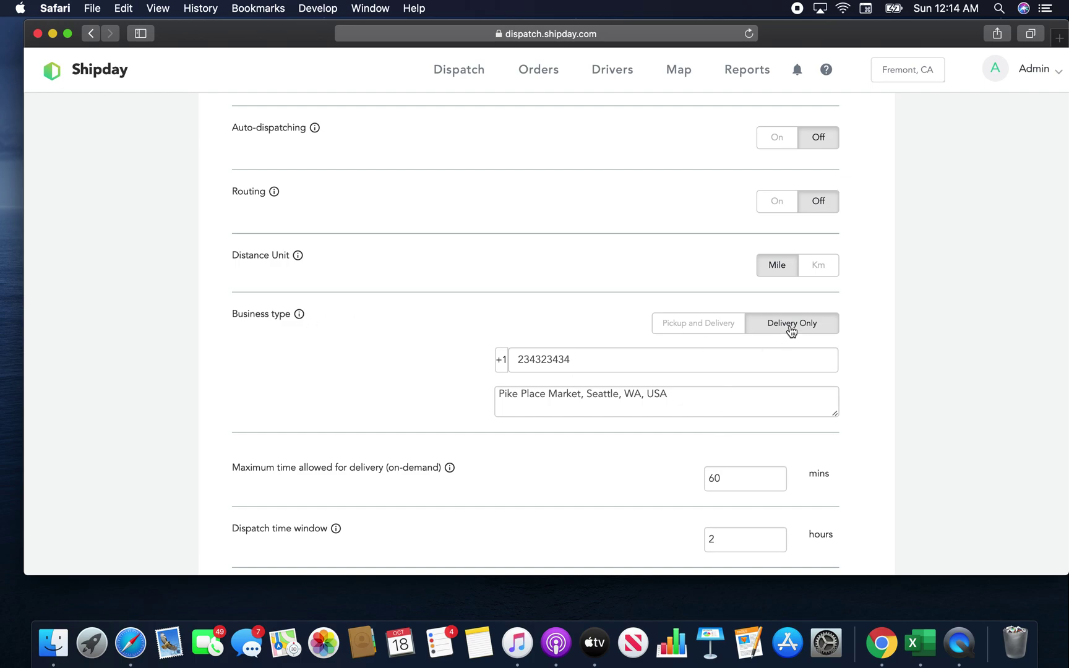
left_click(697, 396)
left_click(857, 429)
scroll(856, 429, "down", 10)
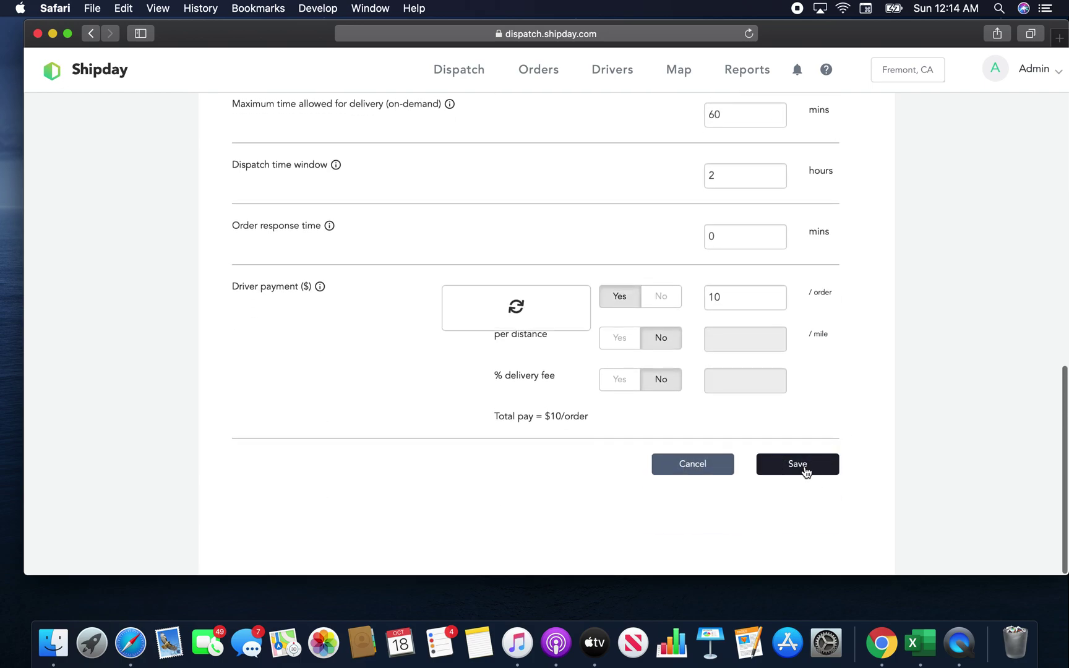
left_click(804, 470)
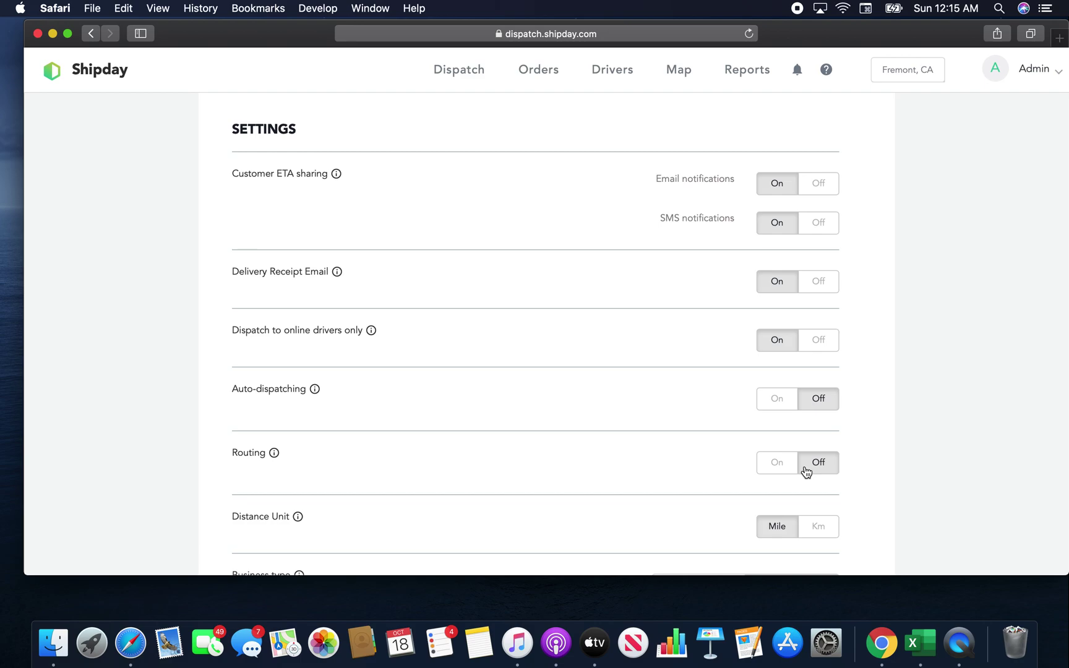
- Return to the bulk order upload page, download the Excel order template and open it in Excel
left_click(539, 70)
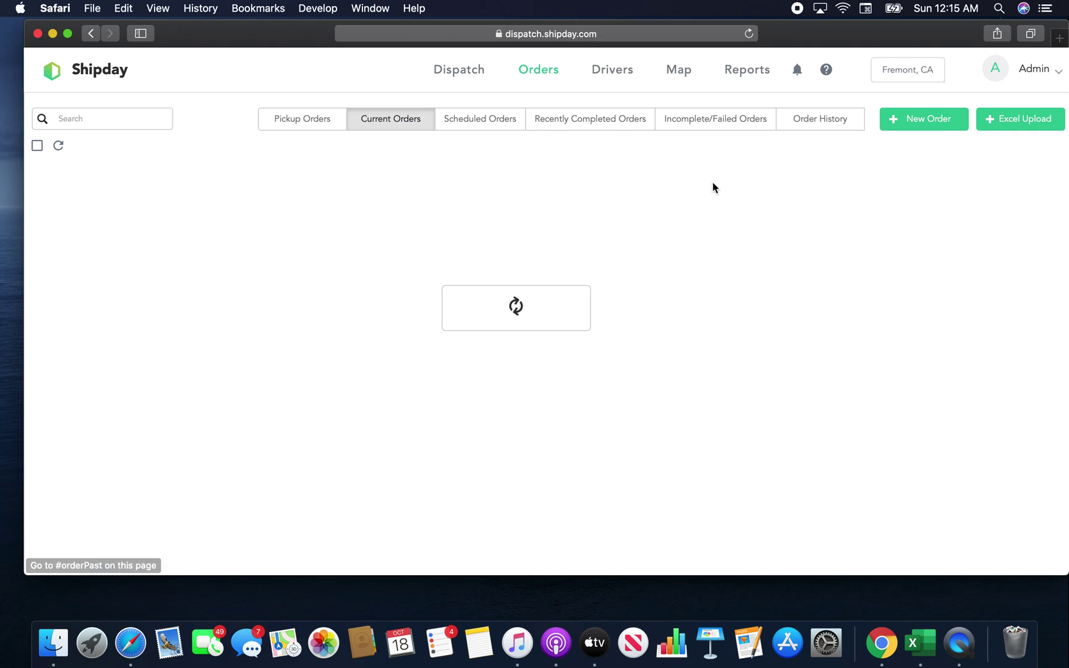
left_click(1052, 119)
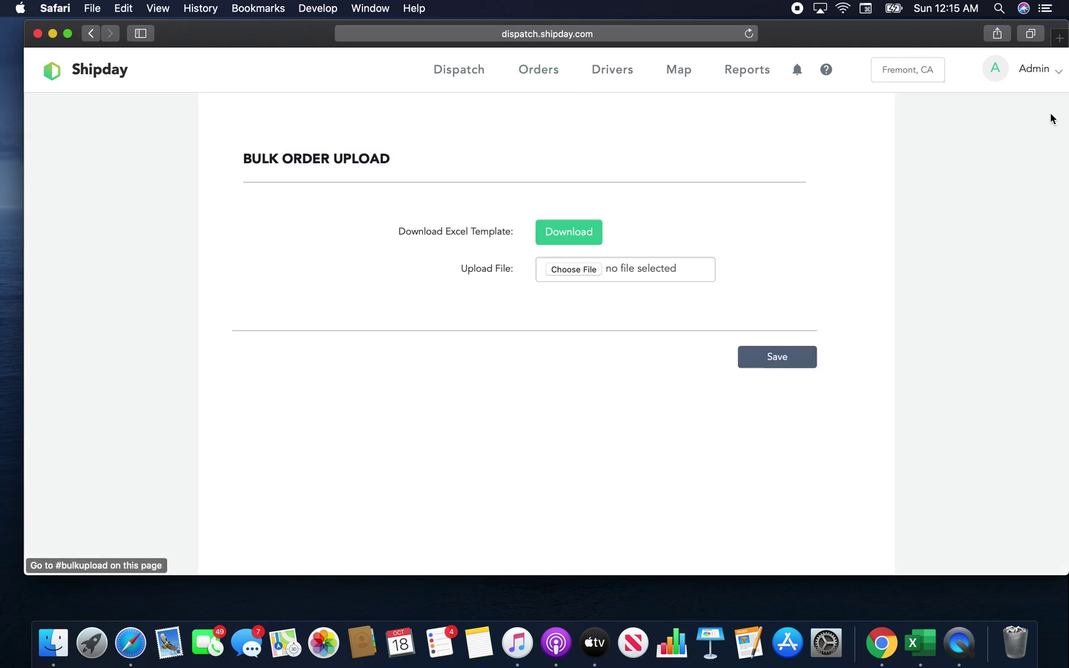
left_click(570, 235)
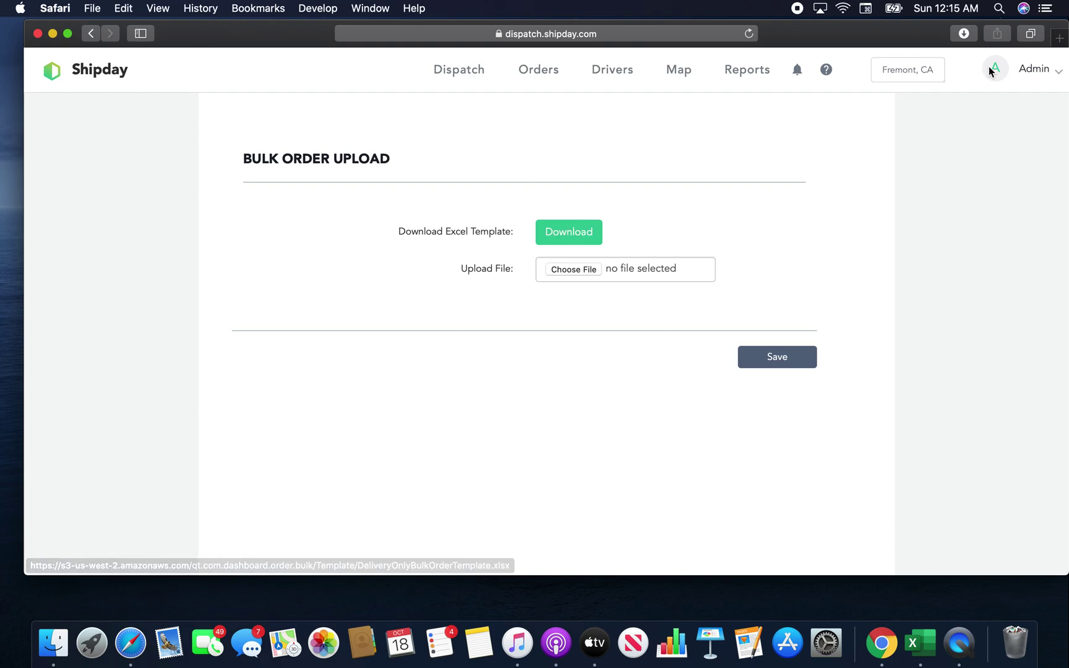
left_click(963, 35)
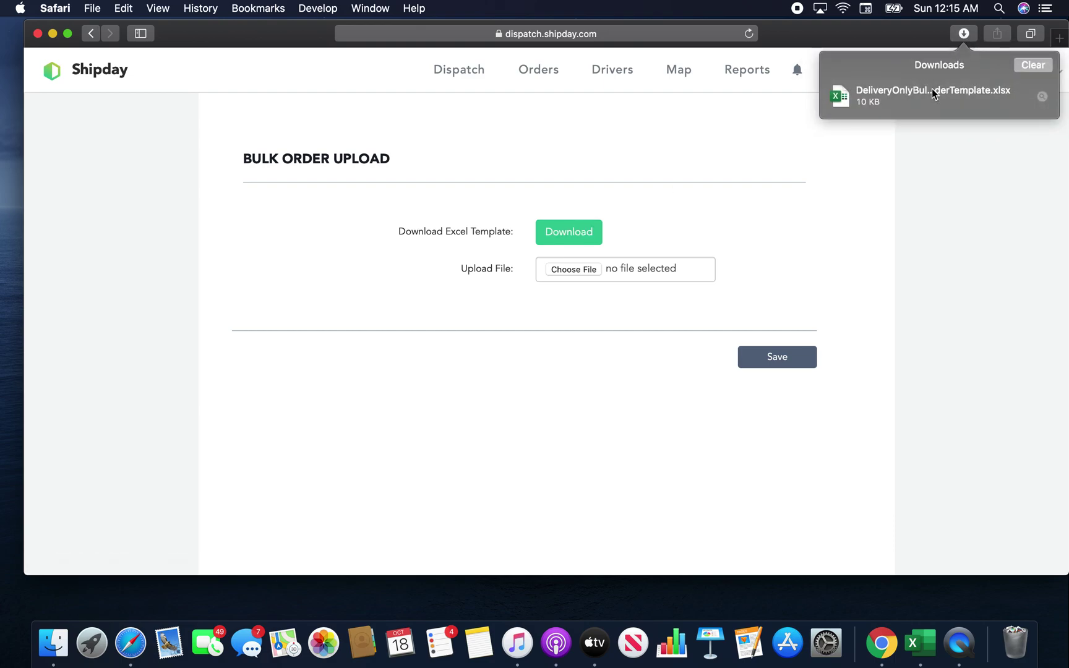
double_click(933, 89)
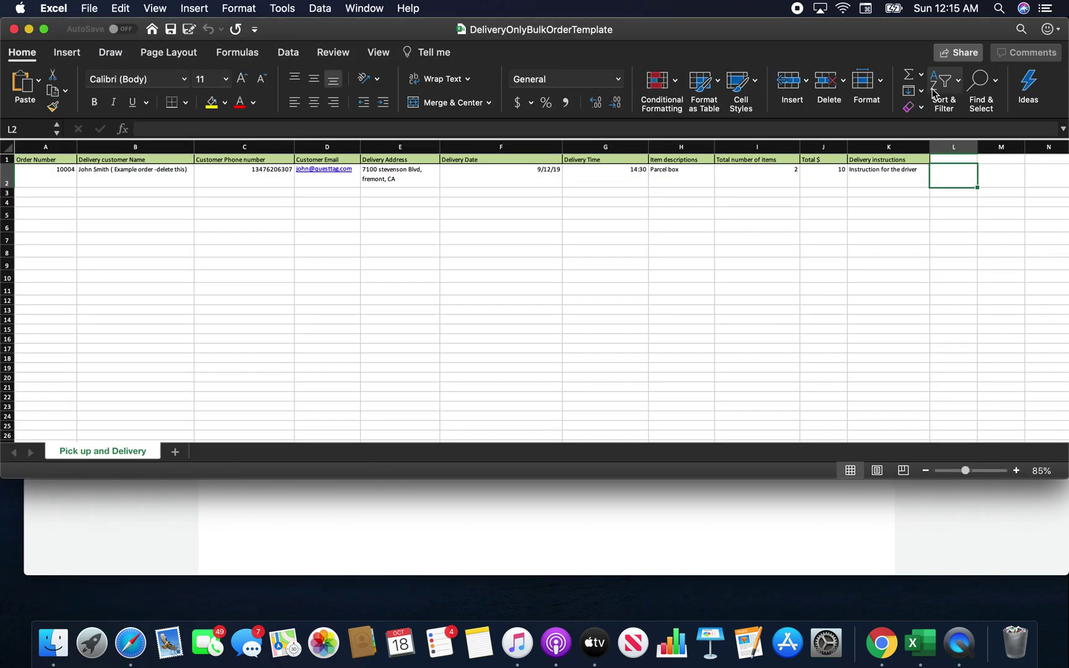
- Enlarge the sheet to 100% and review the example order's fields from order number through delivery date
left_click(481, 277)
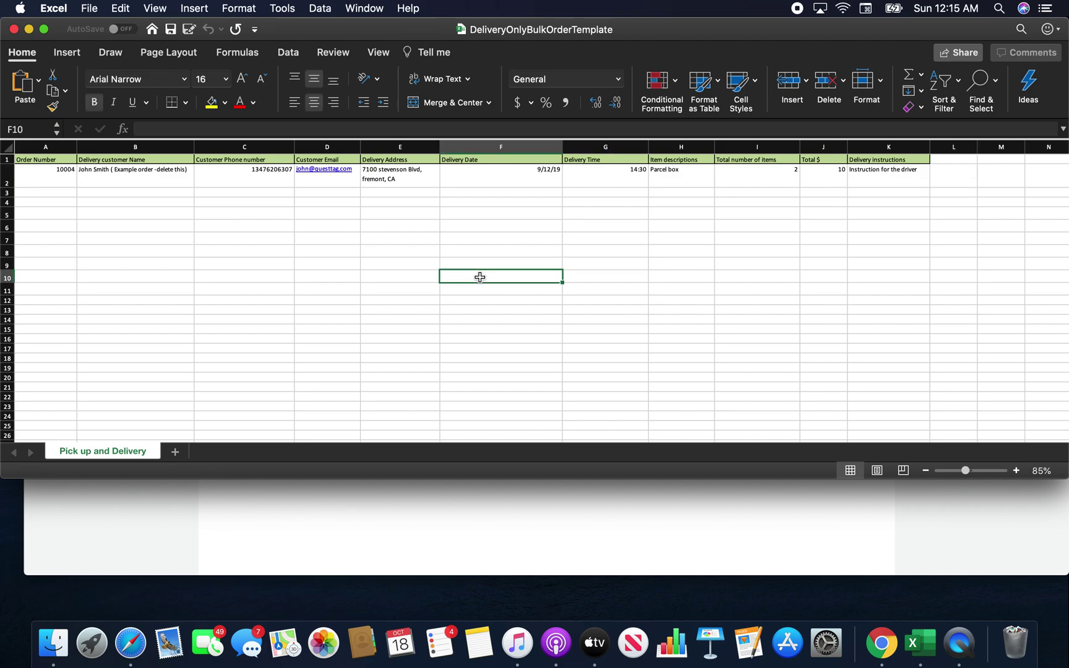
left_click(1017, 471)
left_click(1017, 471)
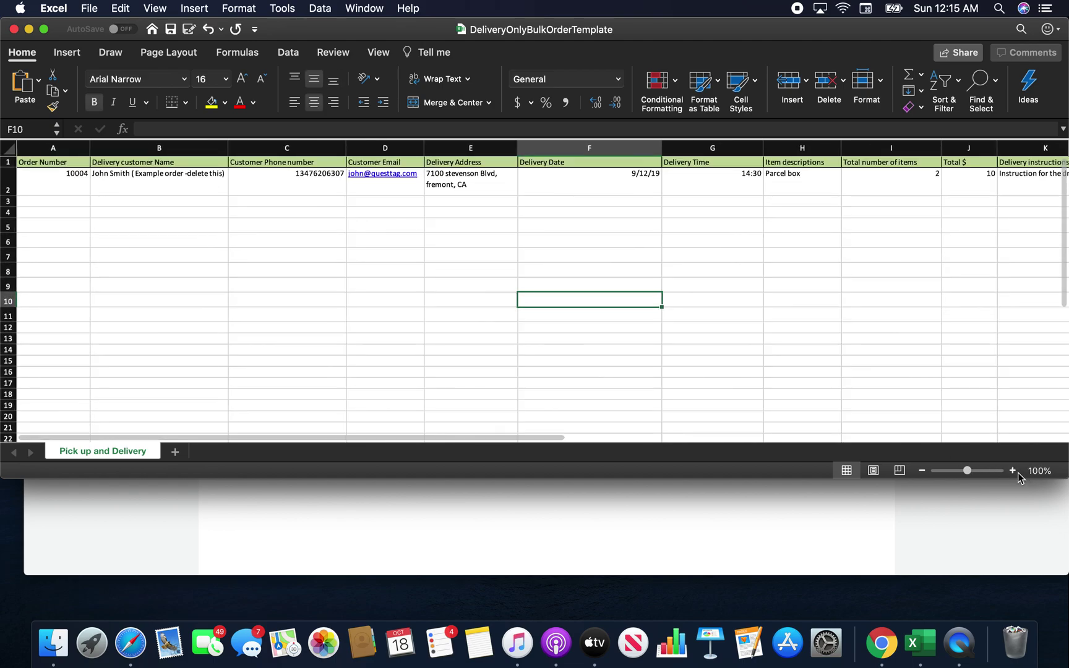
left_click(52, 189)
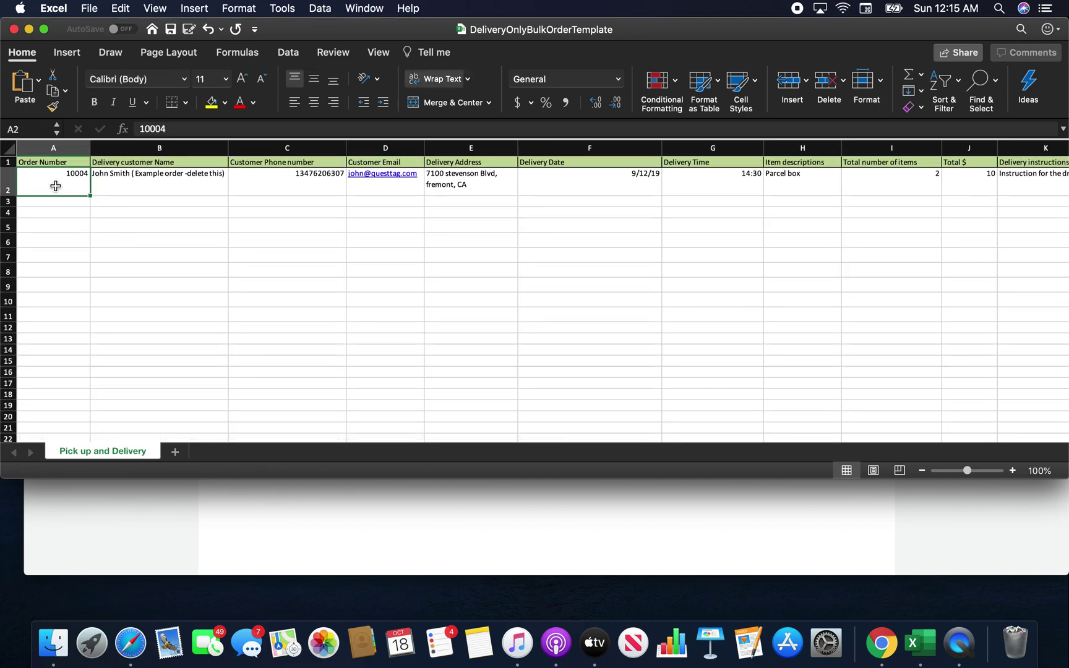
left_click(132, 188)
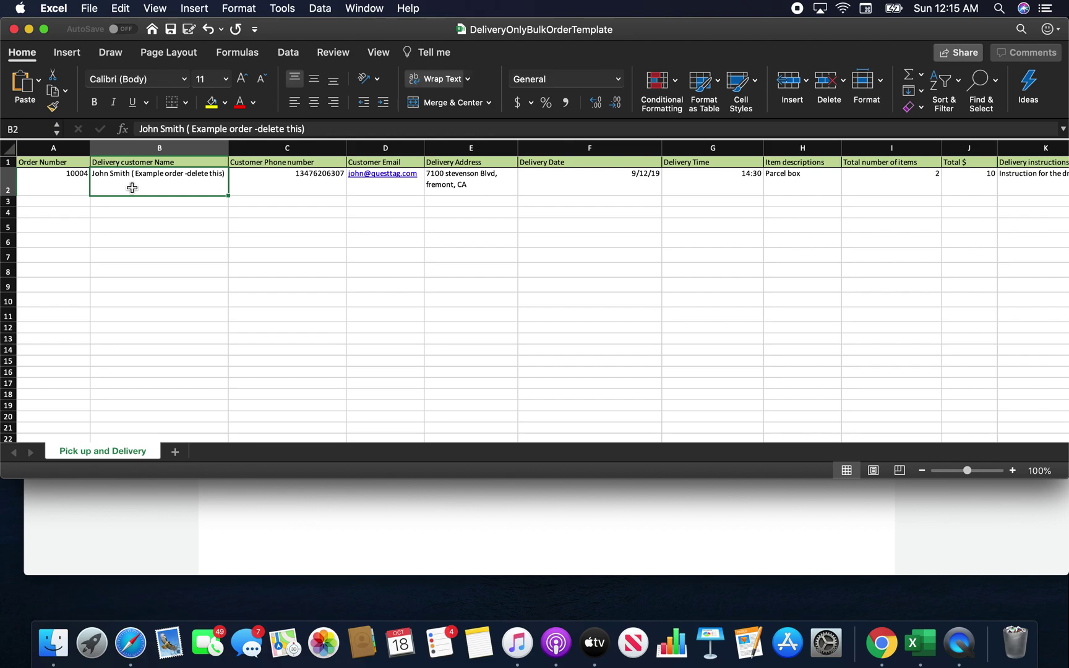
left_click(252, 187)
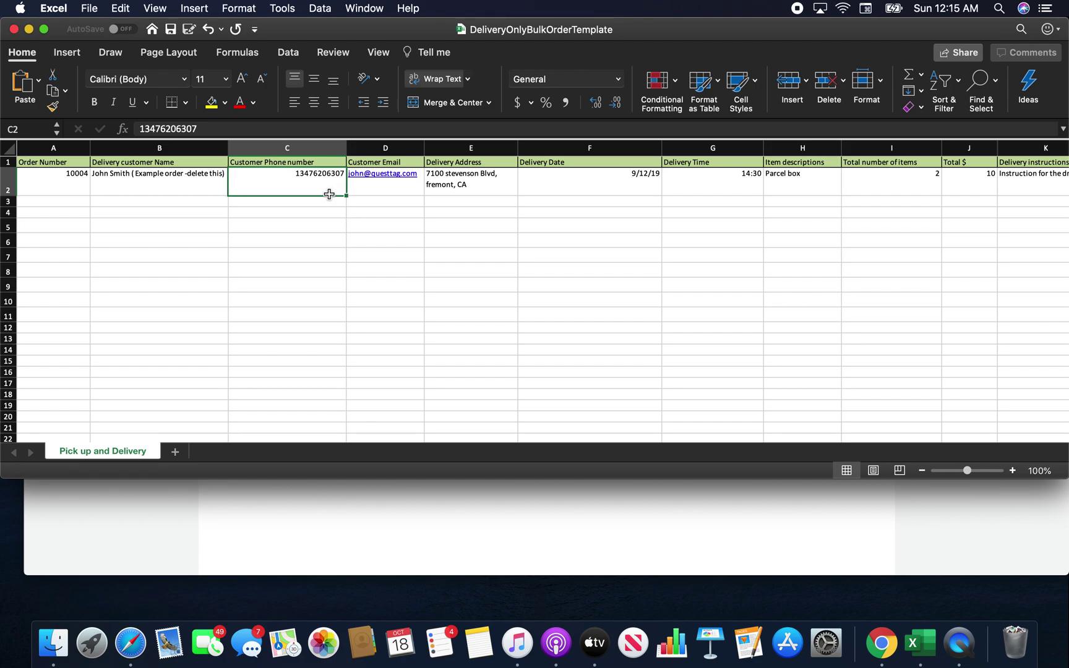
left_click(374, 186)
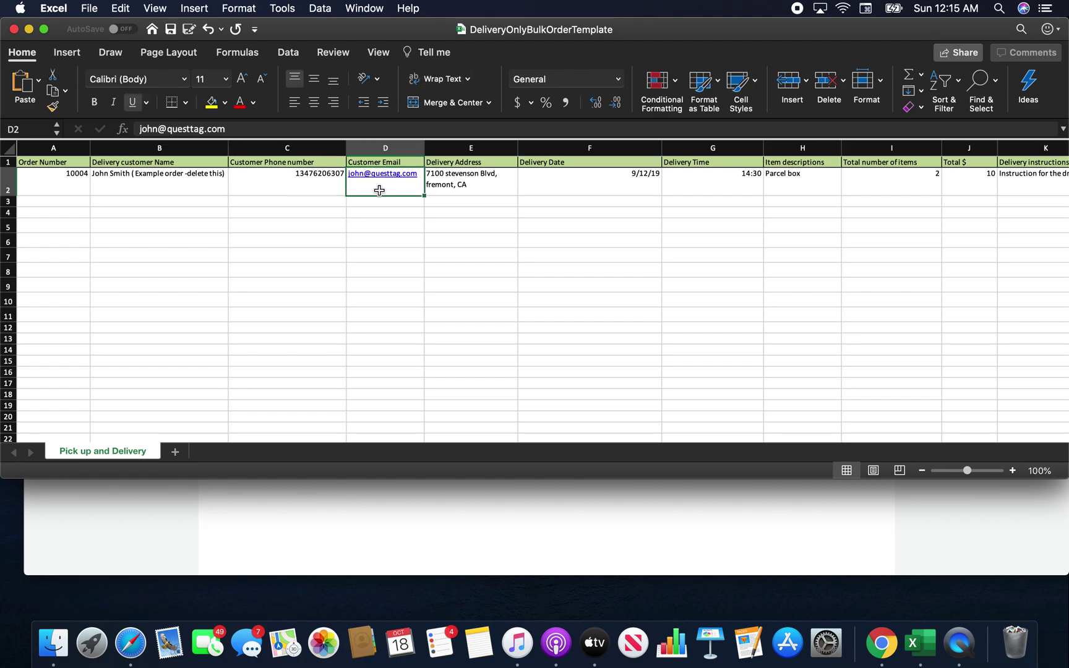
left_click(485, 189)
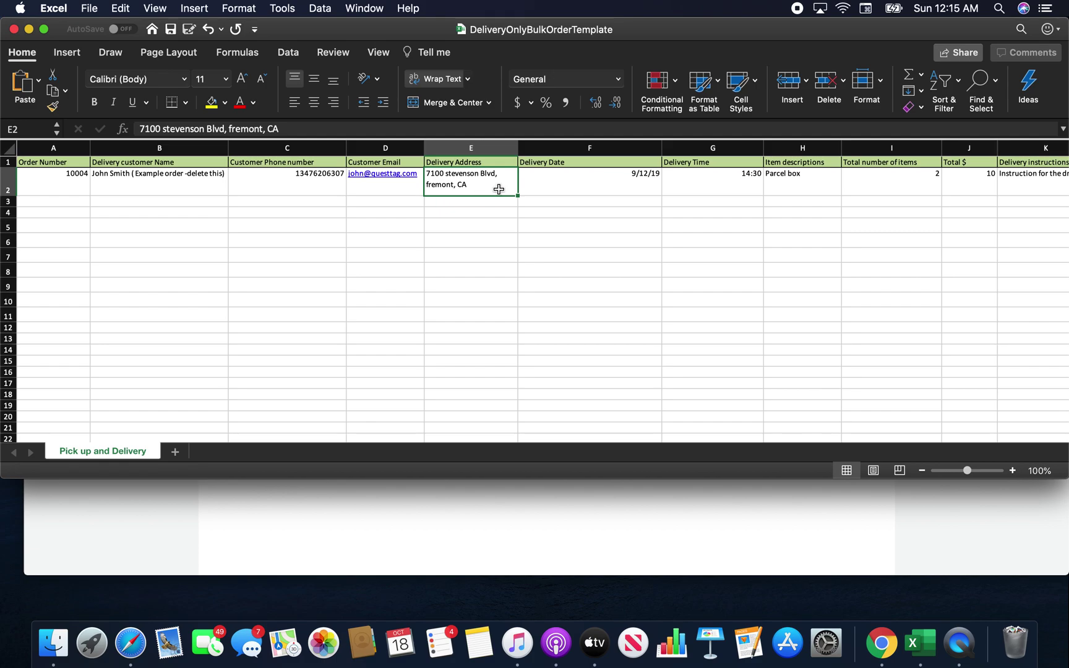
left_click(585, 180)
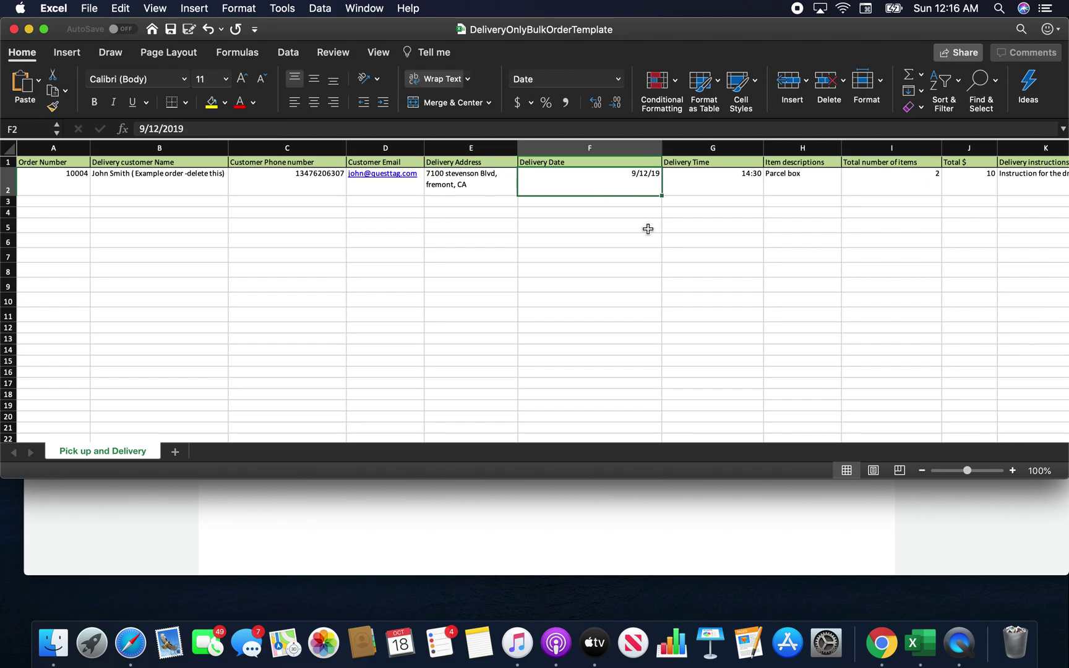
- Apply the Long Date format to the example order's delivery time in G2
left_click(711, 184)
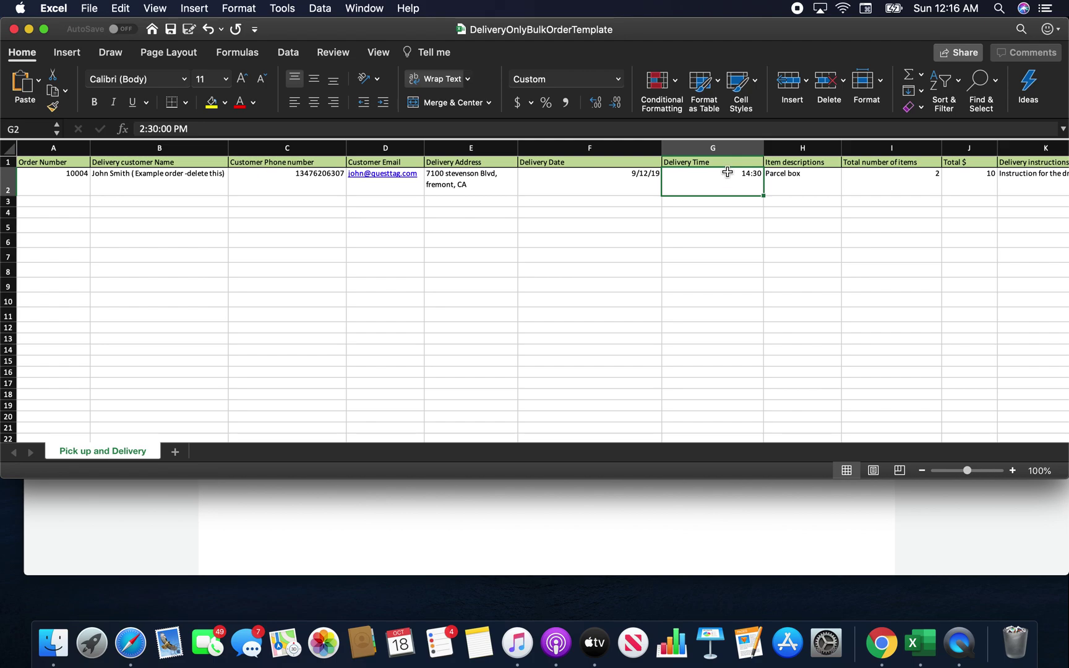
left_click(618, 78)
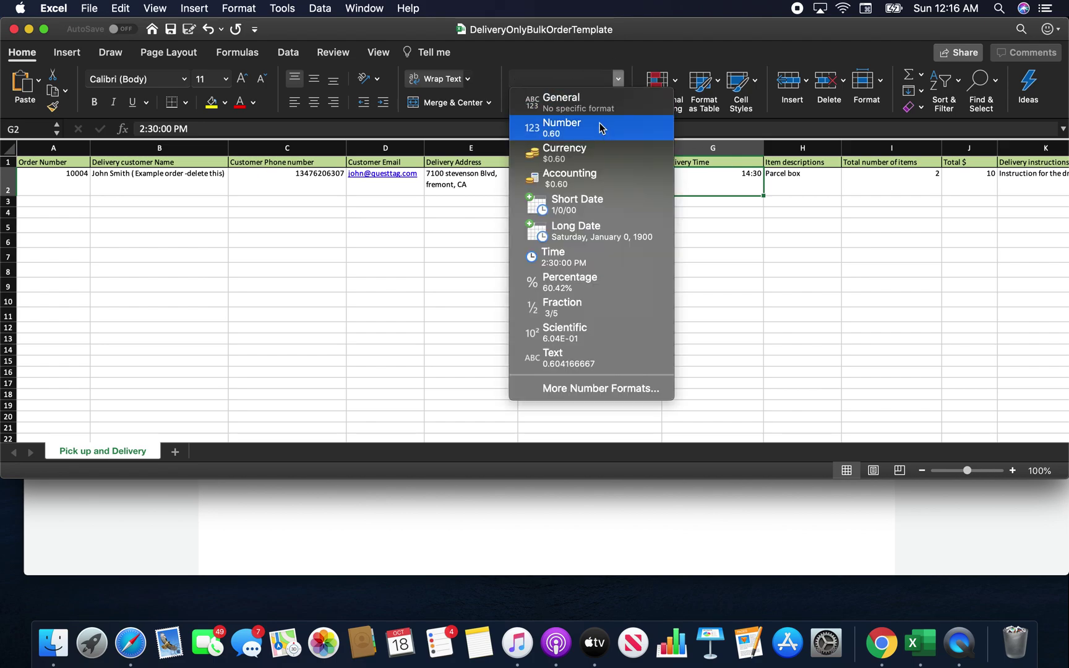
left_click(590, 245)
left_click(707, 226)
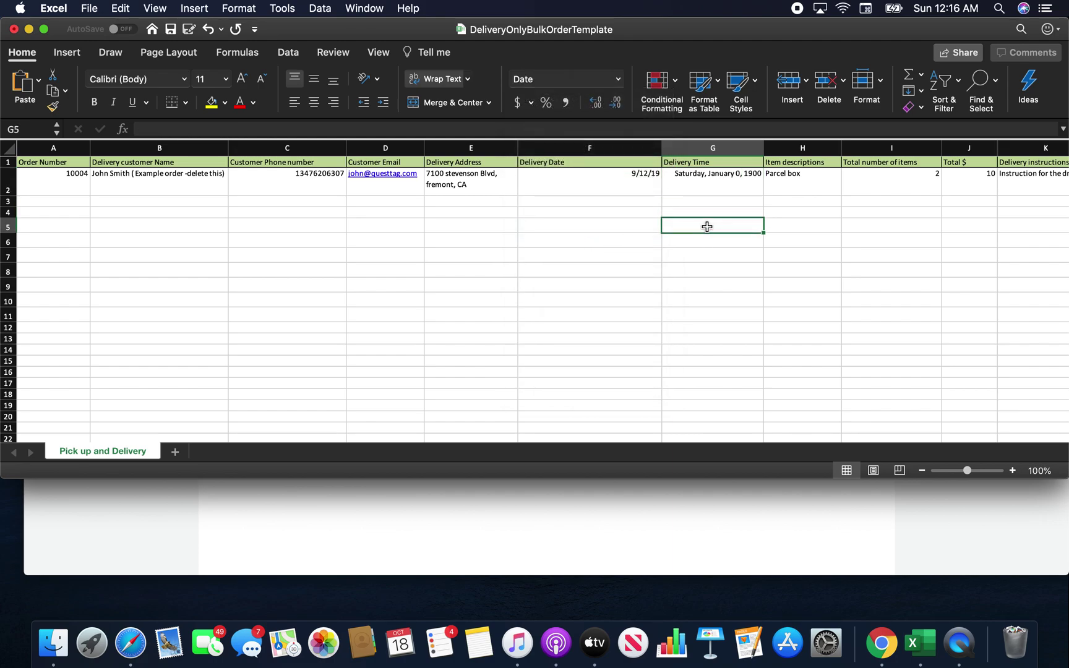
- Format the example order's delivery time in G2 as Time with the 24-hour 13:30 type
left_click(711, 186)
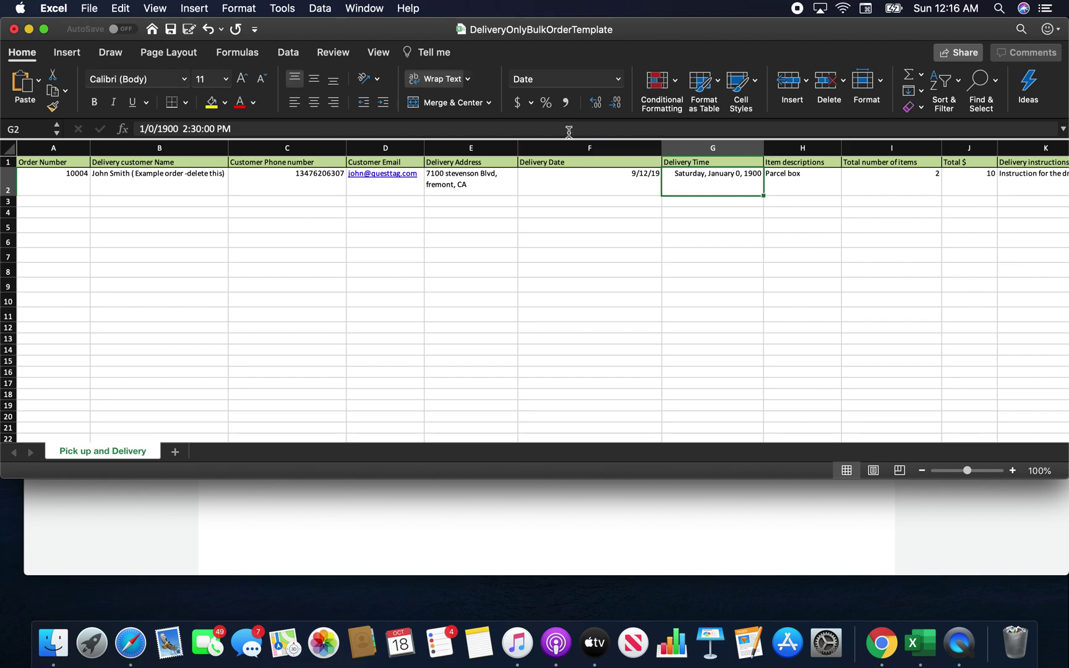
left_click(618, 79)
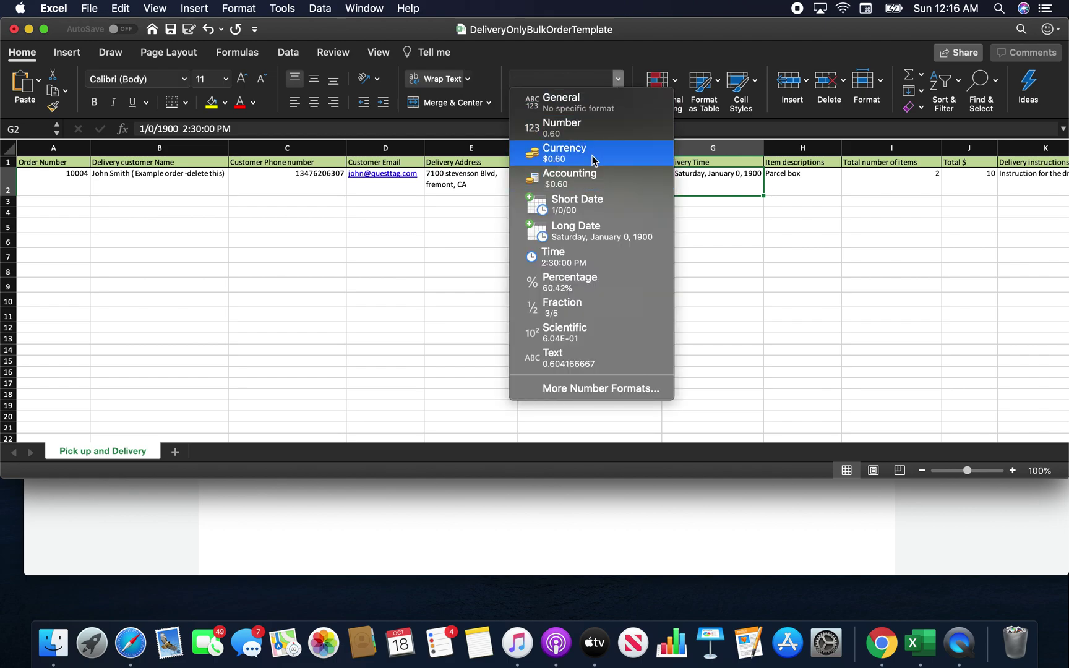
left_click(581, 387)
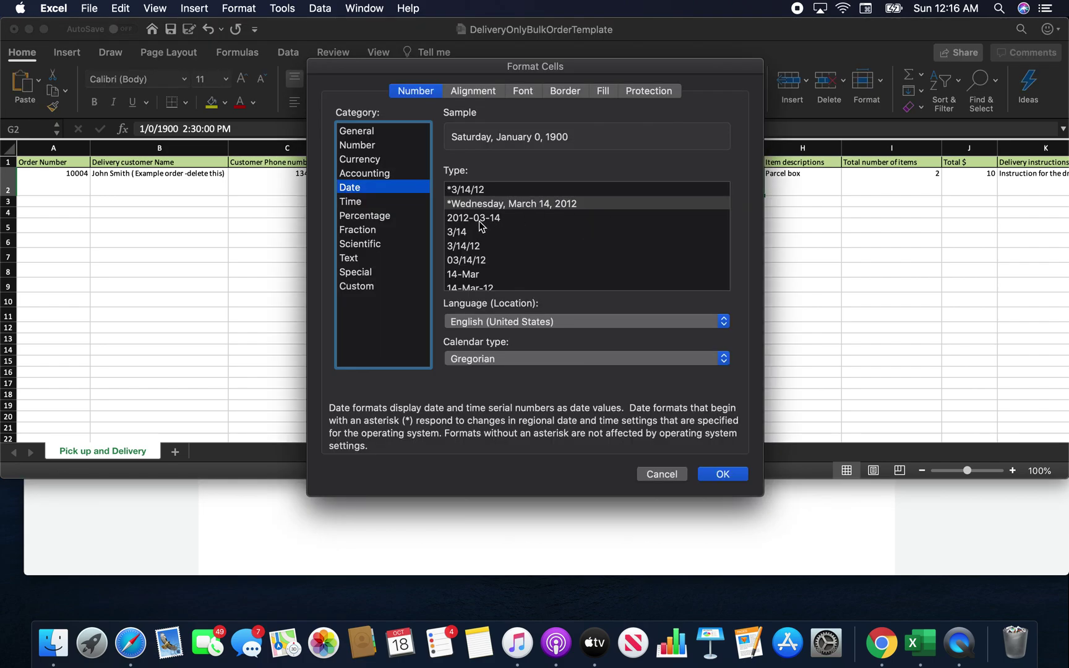
left_click(365, 202)
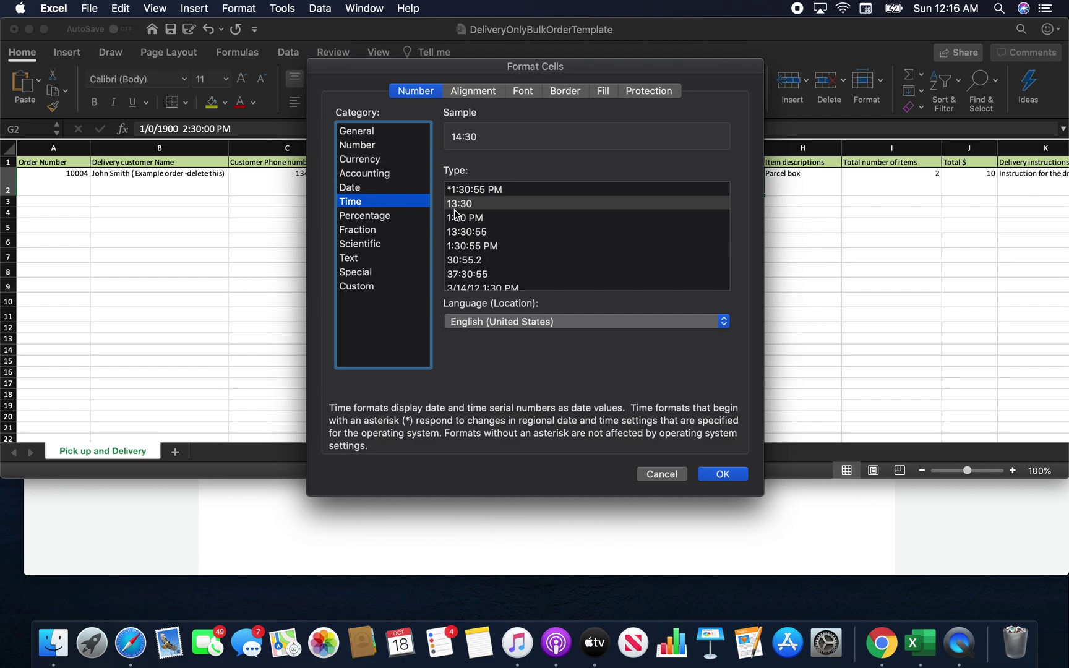
left_click(721, 480)
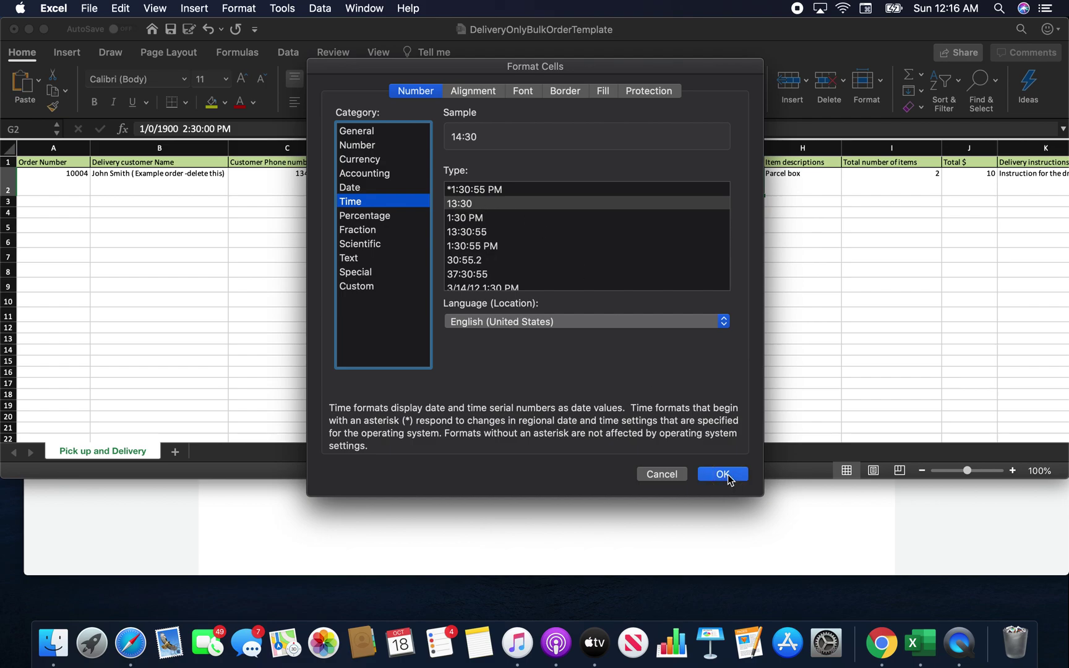
left_click(814, 295)
left_click(752, 184)
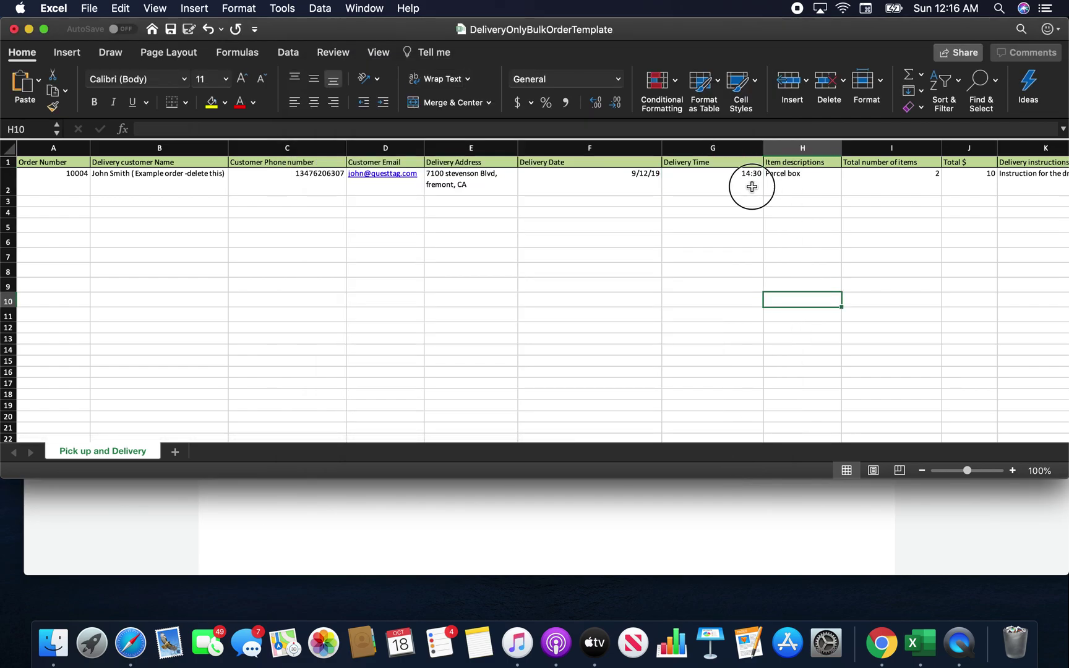
- Fill the "Parcel box" item description from H2 down through H15
left_click(814, 179)
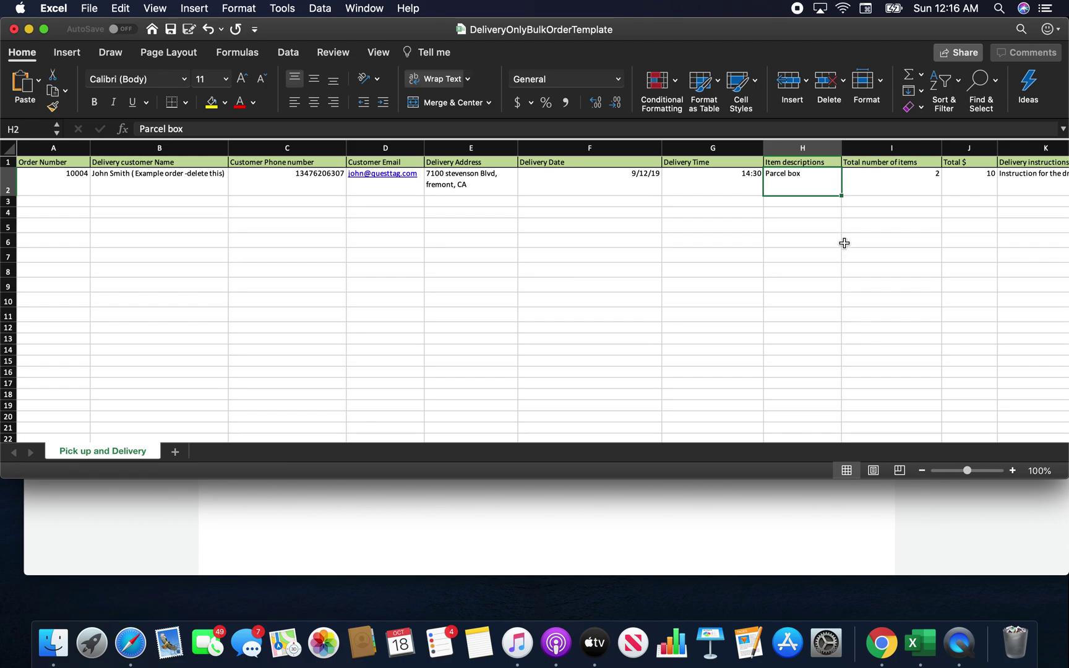
left_click(841, 198)
left_click_drag(842, 197, 848, 368)
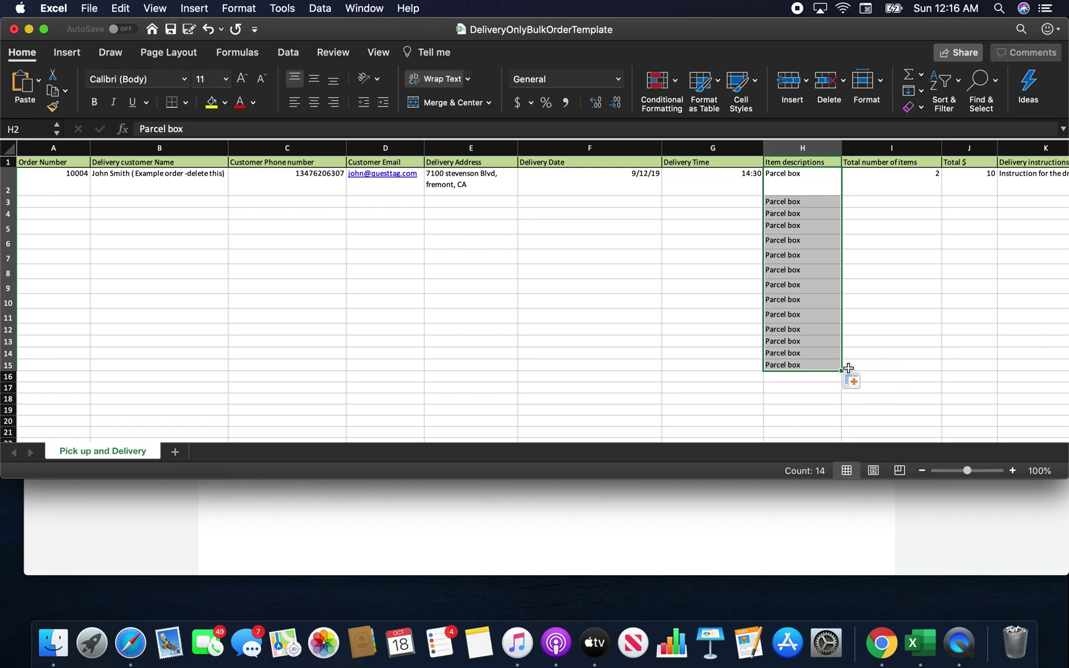
left_click(885, 340)
- Clear the copied "Parcel box" descriptions from the rows below the example order
left_click(838, 186)
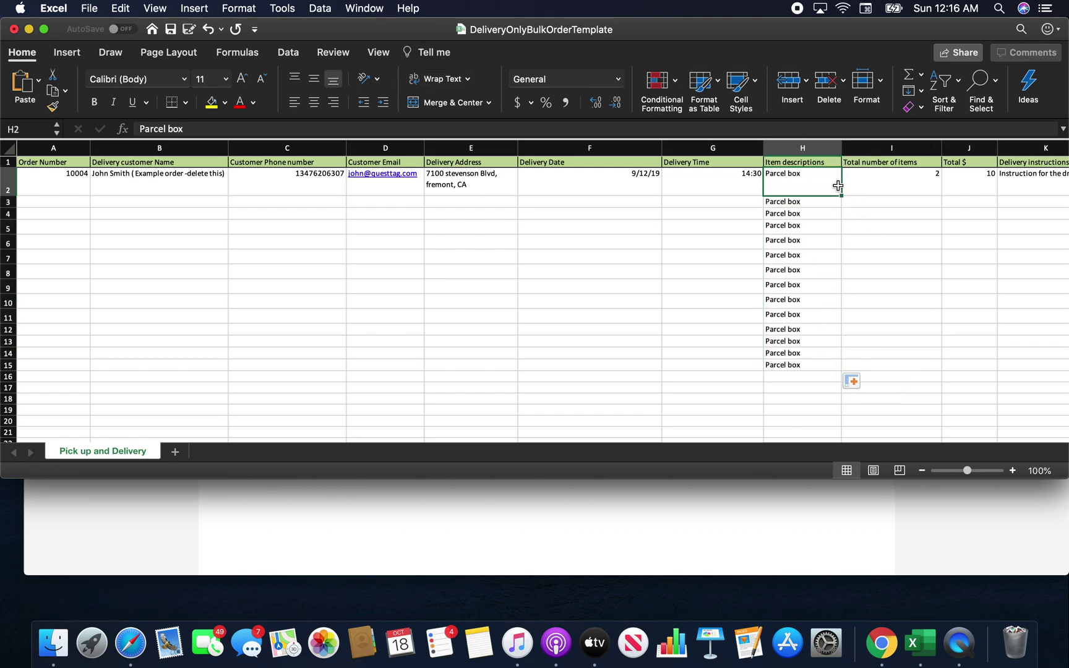
left_click_drag(840, 195, 839, 355)
left_click_drag(811, 205, 823, 372)
key("Delete")
left_click(888, 234)
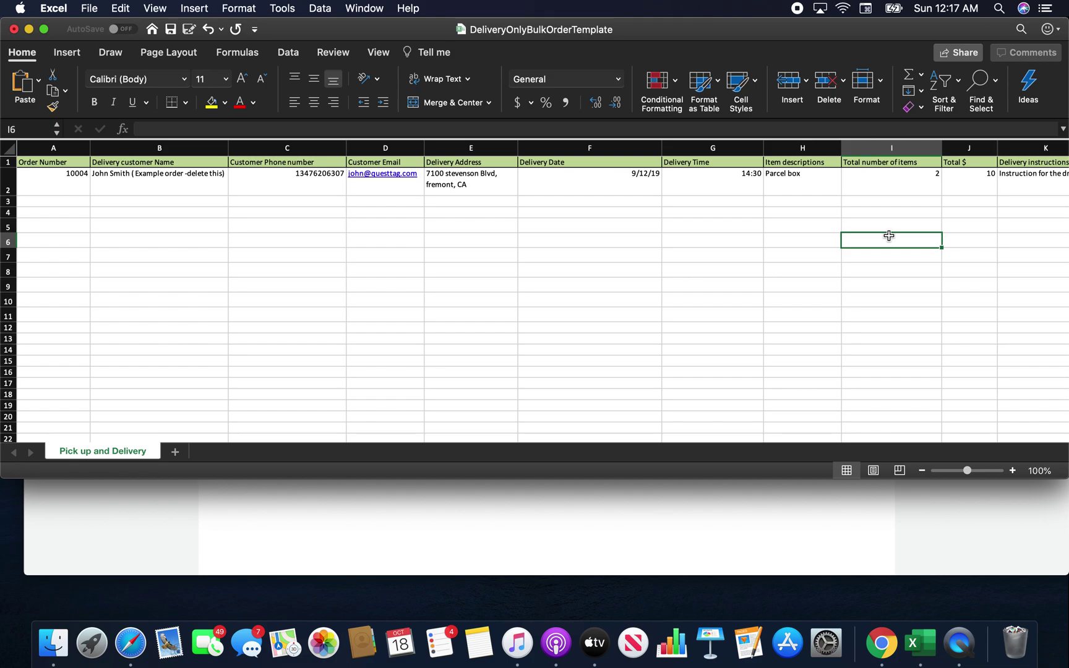
- Review the example order's total number of items, Total $ and delivery instructions in row 2
left_click(866, 177)
scroll(868, 178, "right", 4)
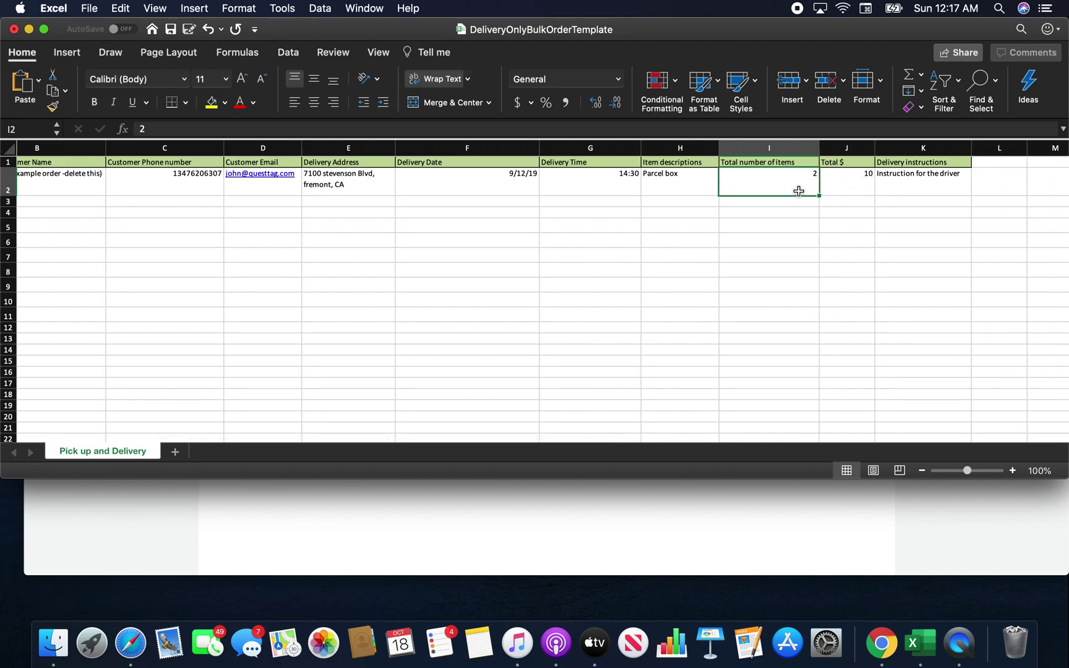
left_click(834, 190)
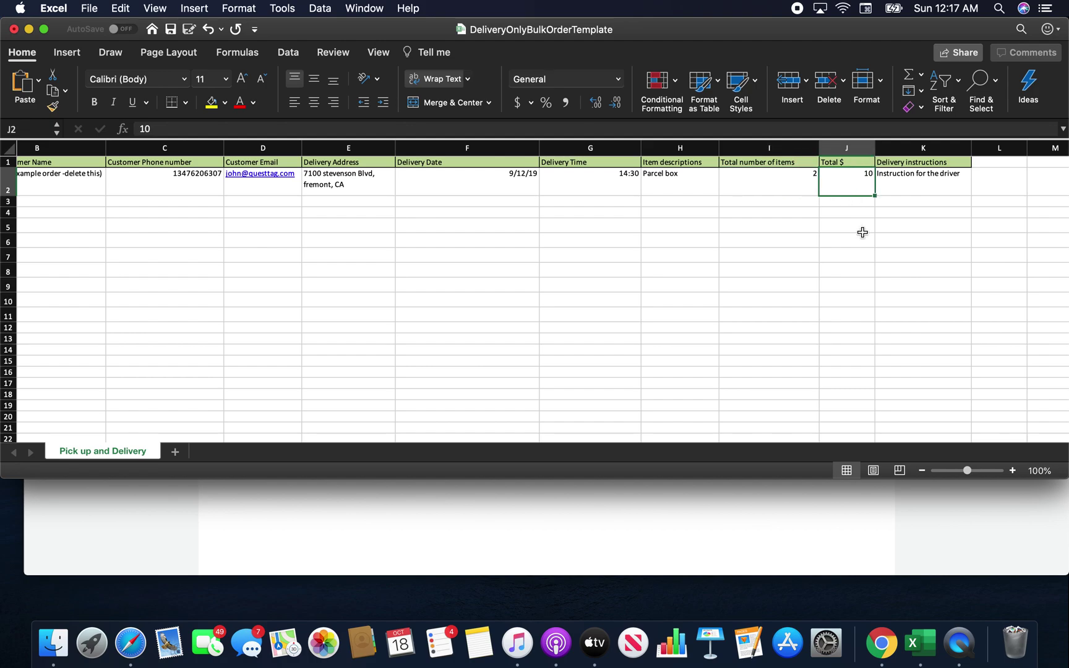
left_click(921, 190)
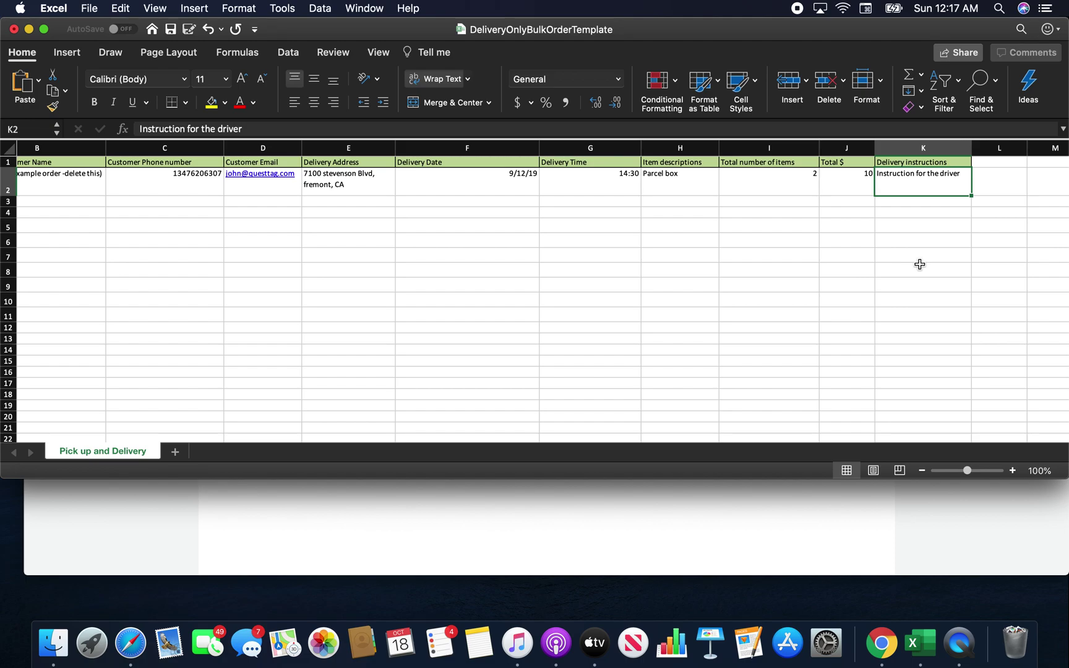
scroll(920, 264, "left", 3)
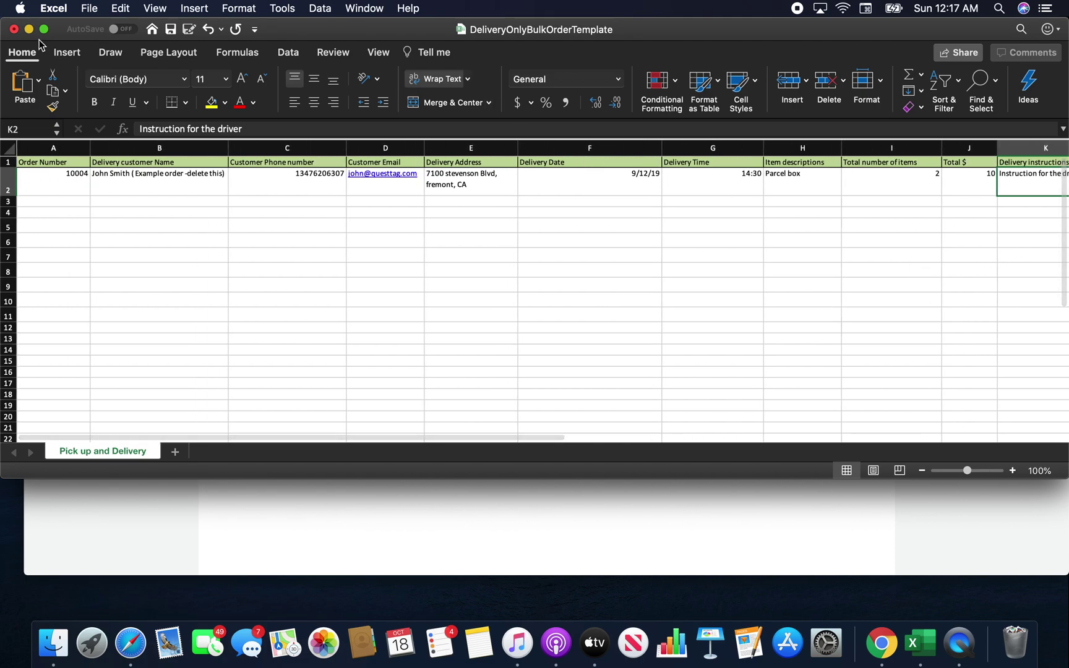
- Close the template without saving and open the Delivery- QuestTag Tester workbook from the desktop
left_click(14, 29)
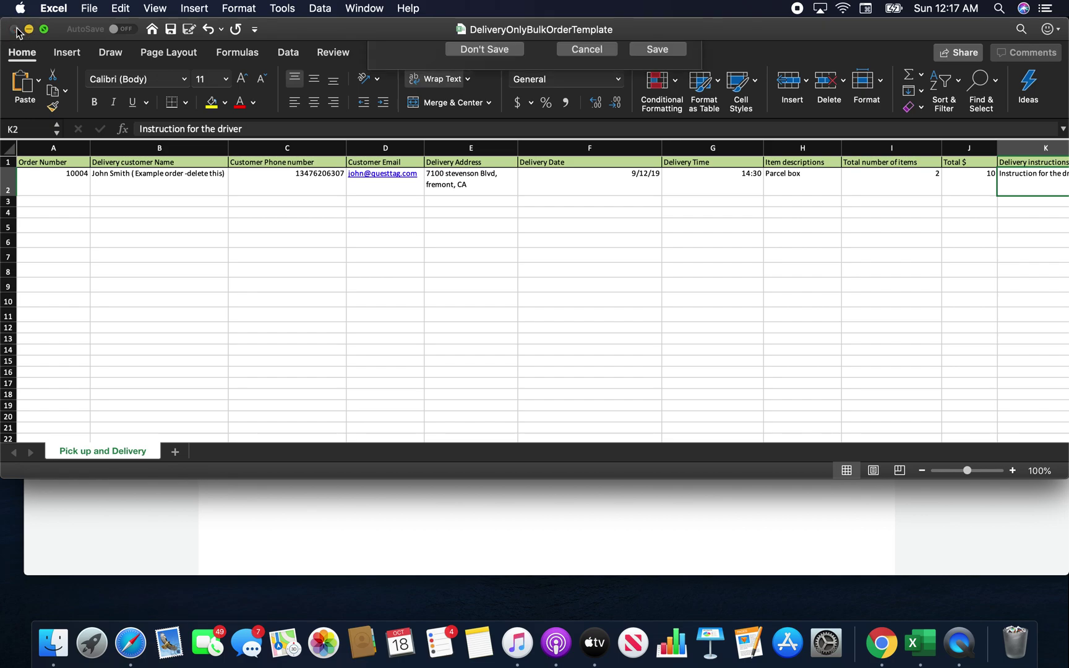
left_click(502, 119)
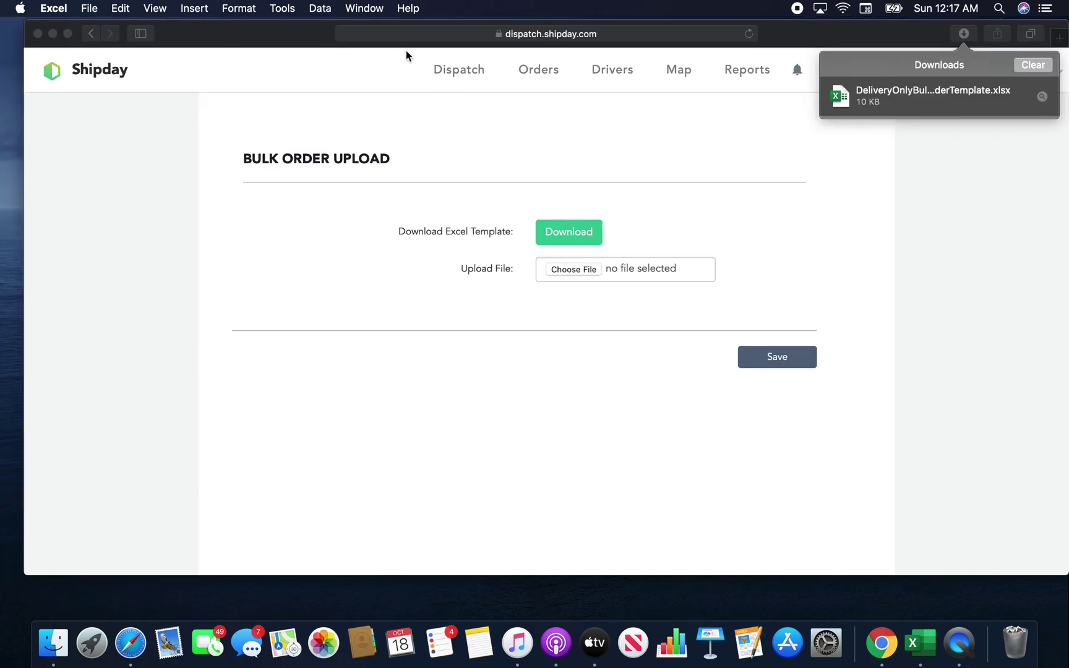
left_click_drag(303, 38, 265, 79)
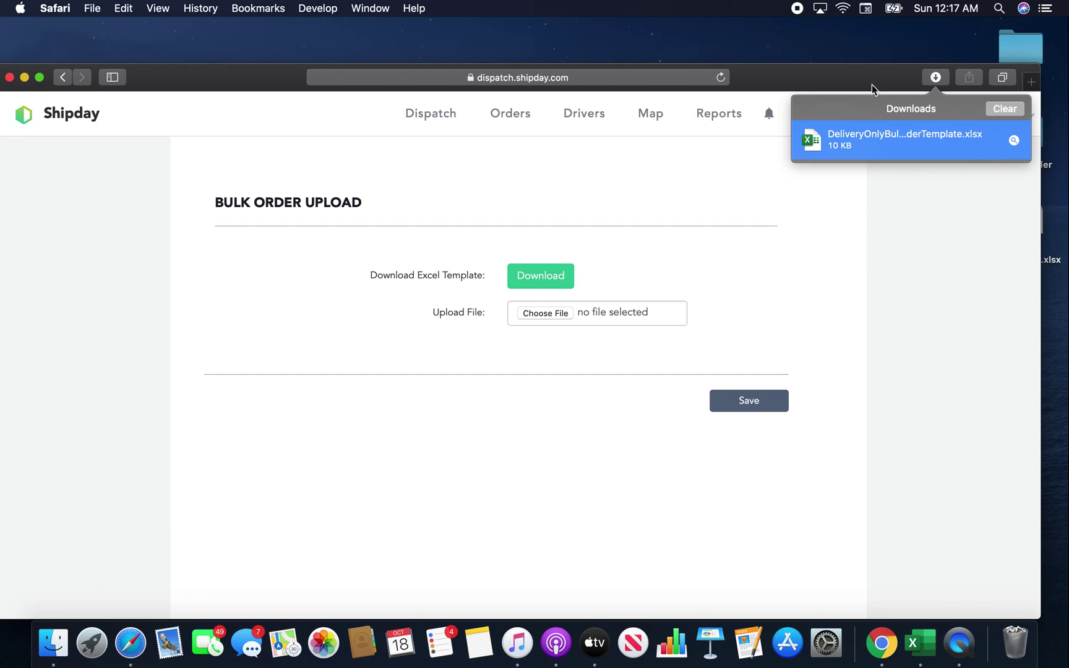
left_click_drag(872, 84, 693, 34)
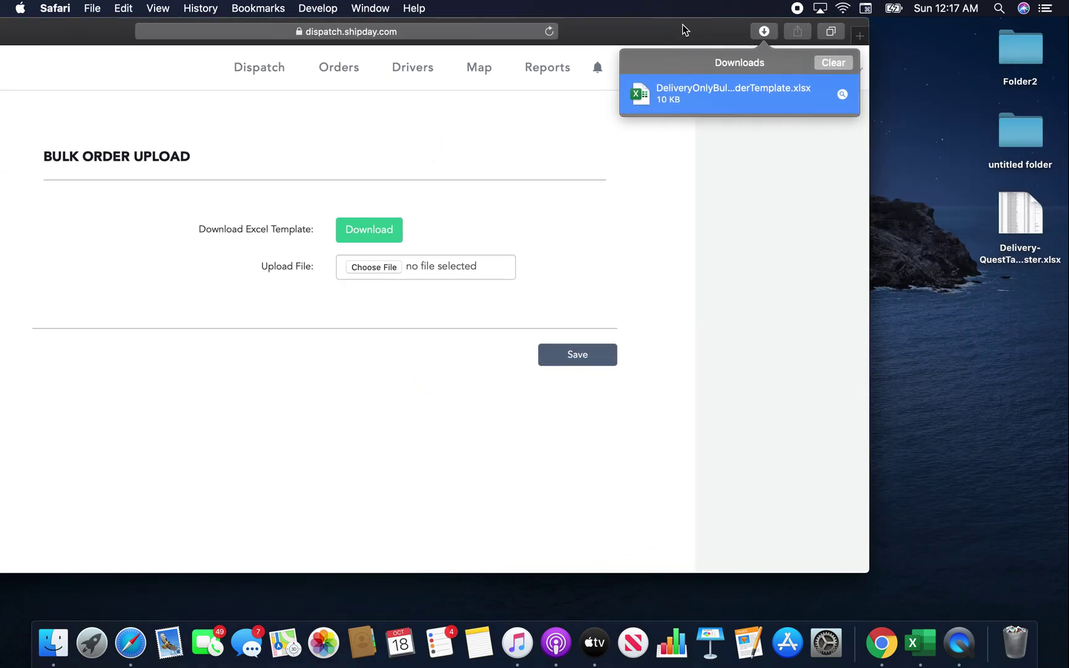
double_click(1029, 226)
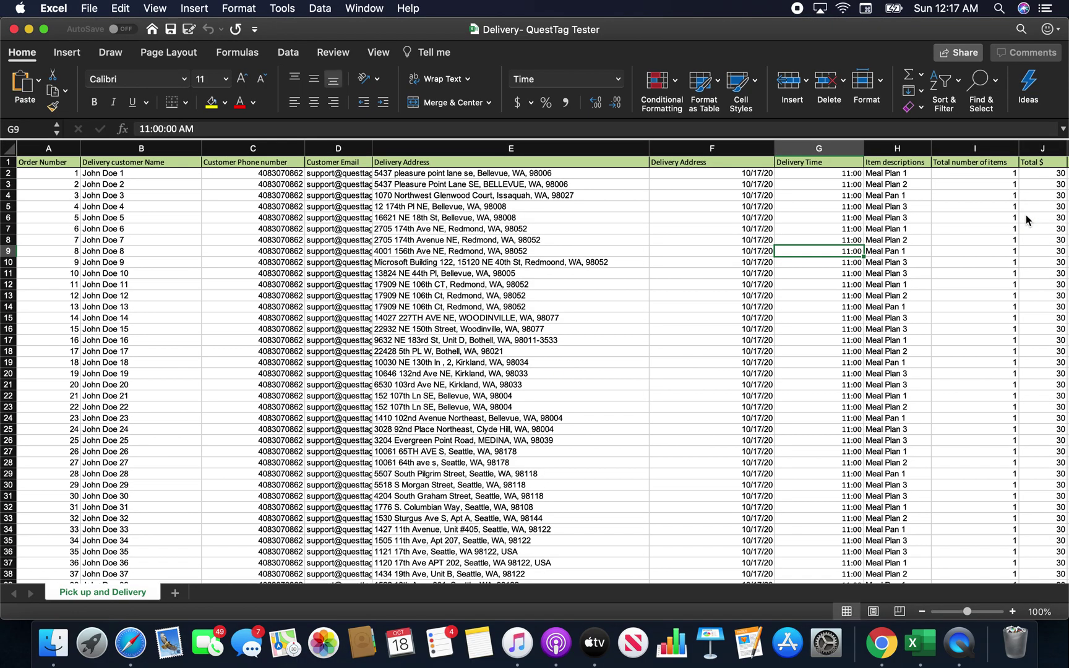
- Review the first order's customer name, phone, email, delivery address, date and time in row 2
left_click(597, 284)
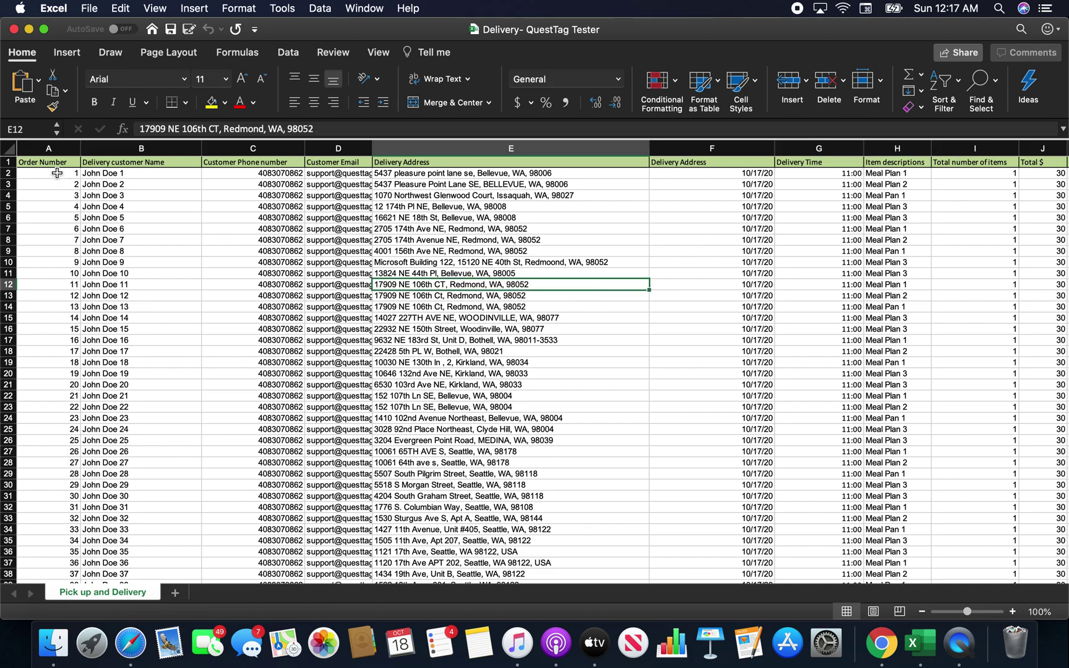
left_click(129, 172)
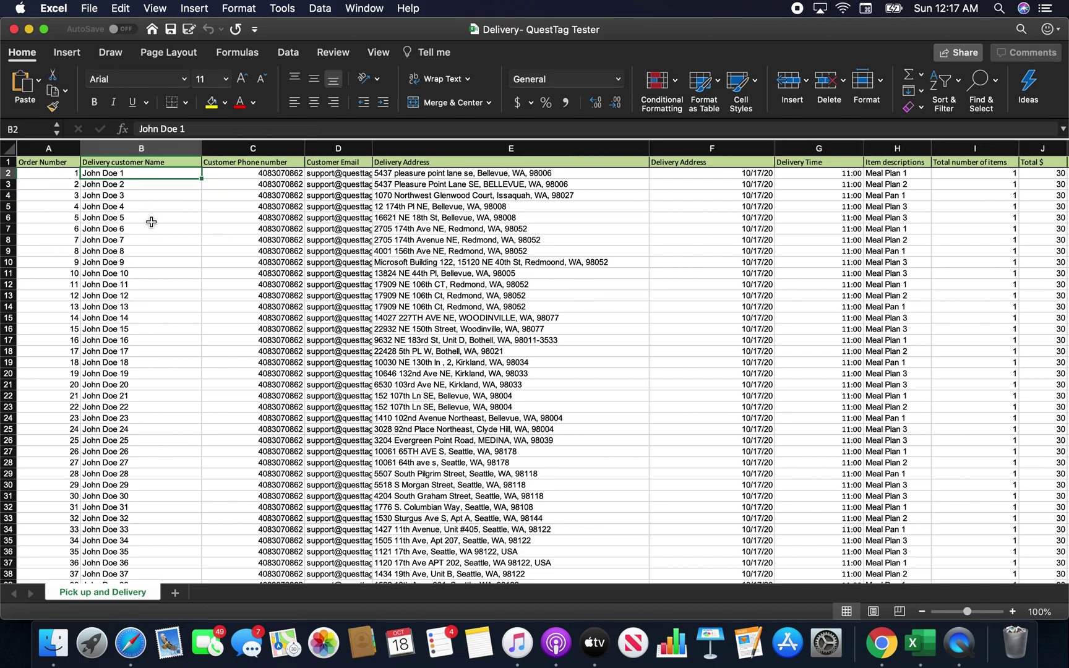
left_click(248, 176)
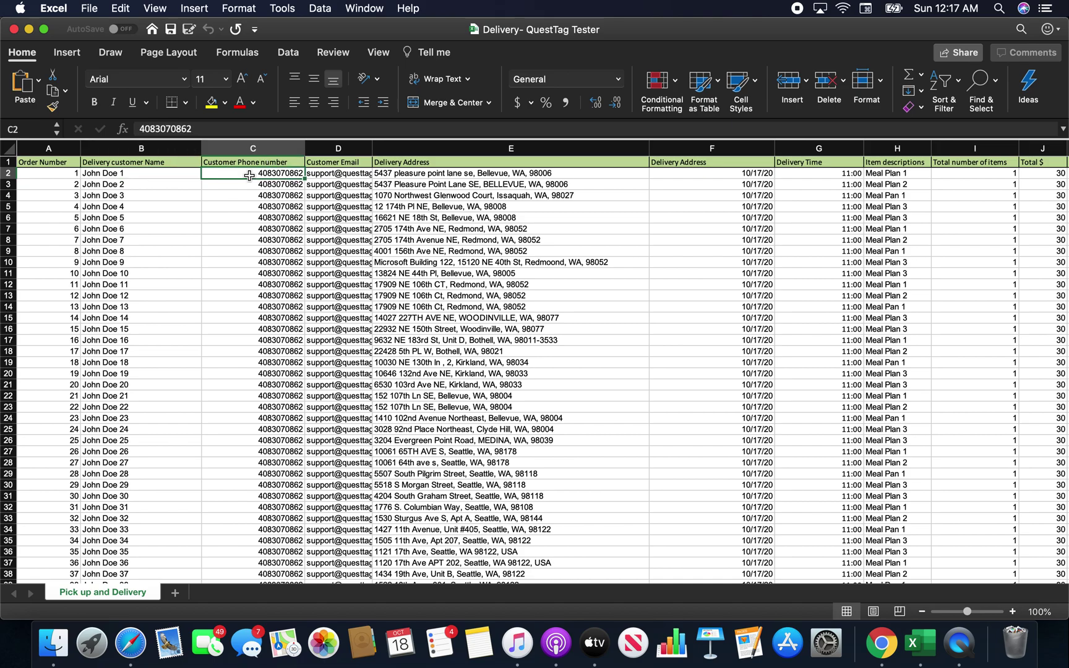
left_click(323, 175)
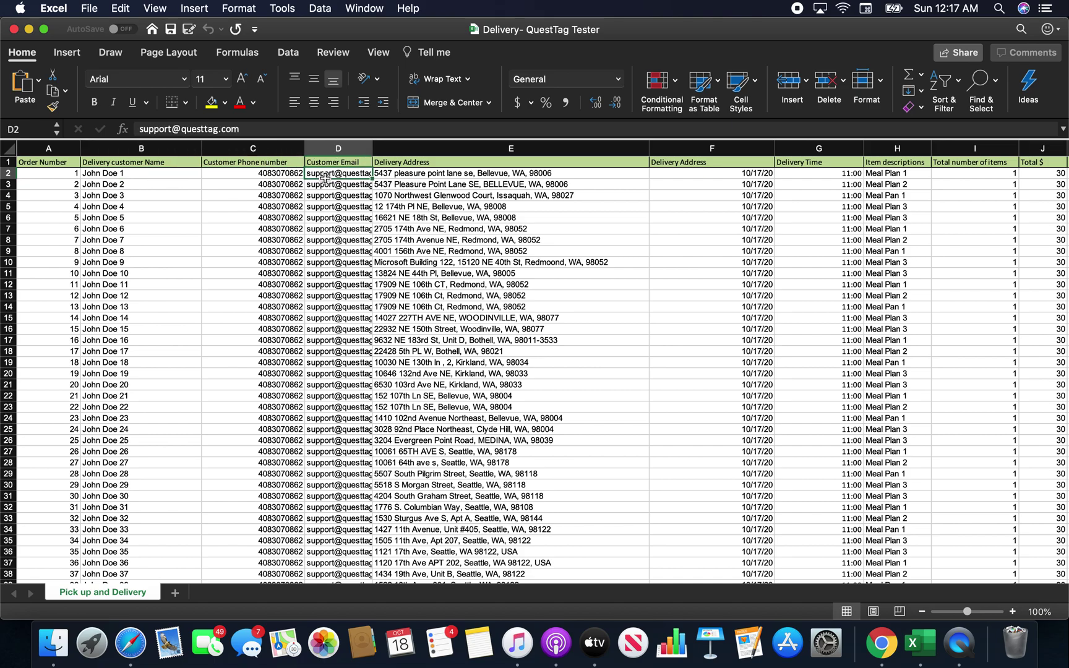
left_click(403, 175)
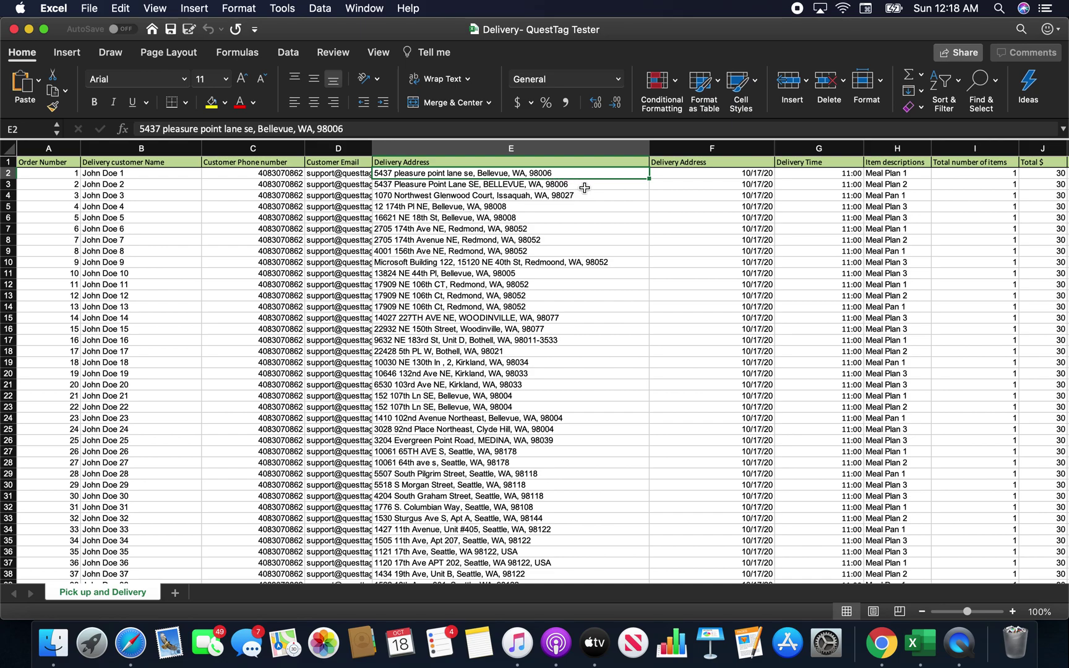
left_click(696, 176)
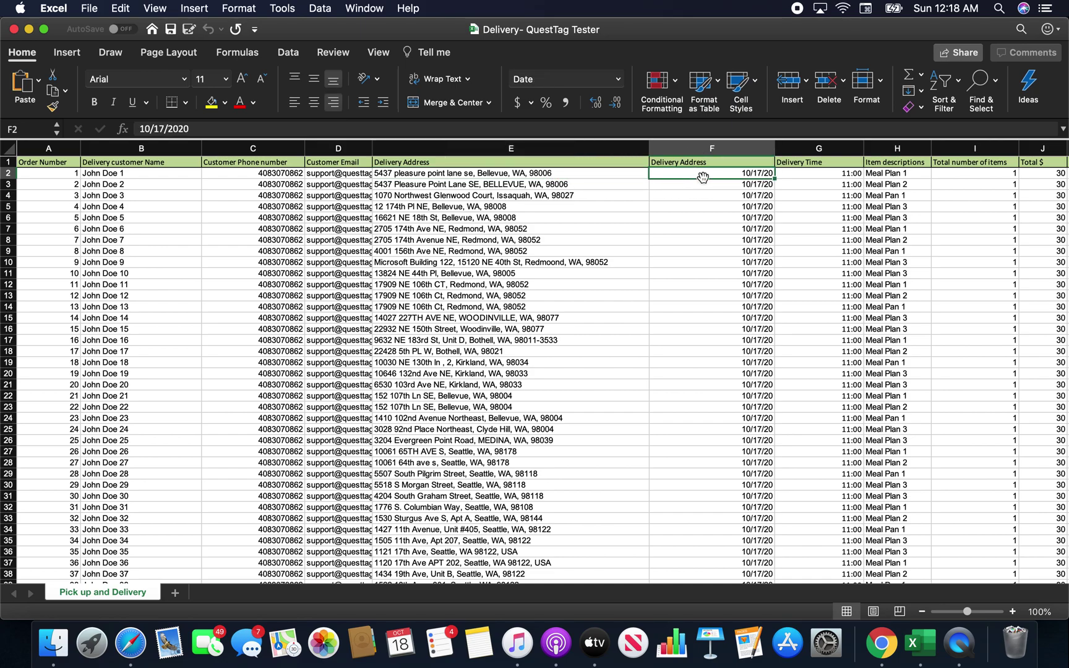
left_click(797, 172)
- Change the duplicated address header in F1 to "Delivery Date"
left_click(713, 153)
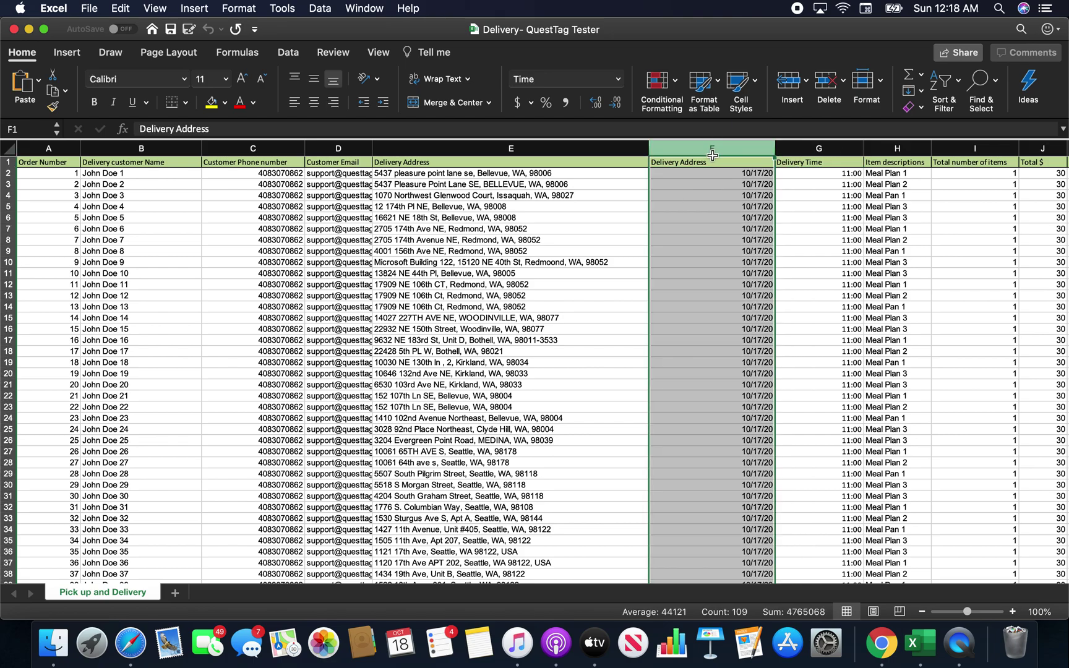
left_click(711, 162)
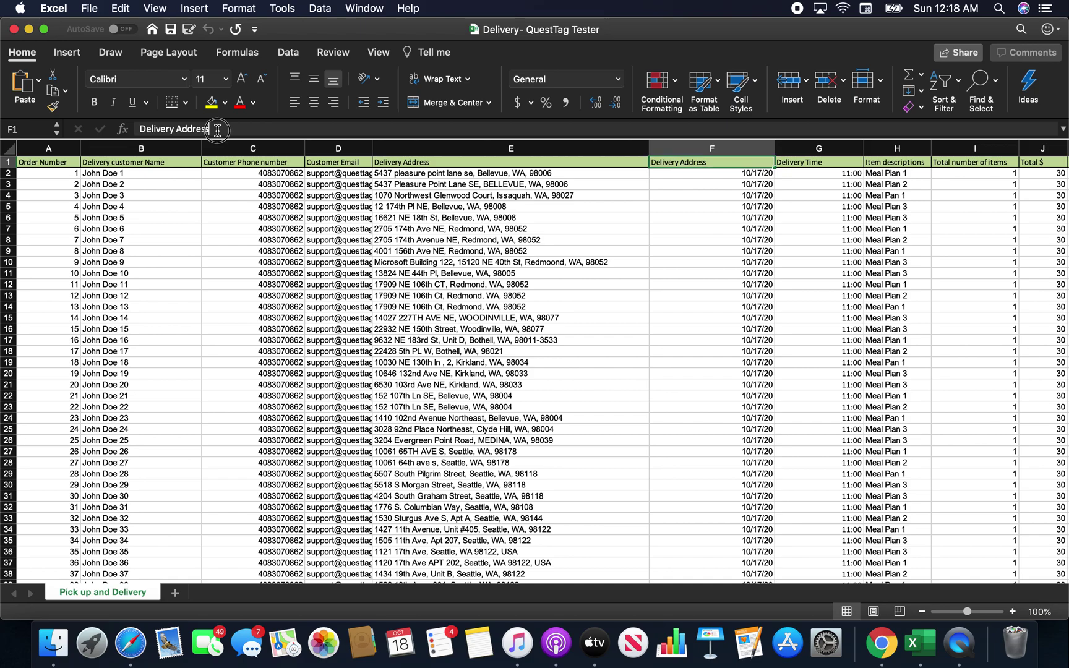
left_click(217, 130)
key("BackSpace")
key("BackSpace")
key("BackSpace")
key("BackSpace")
key("BackSpace")
key("BackSpace")
key("BackSpace")
type("Da")
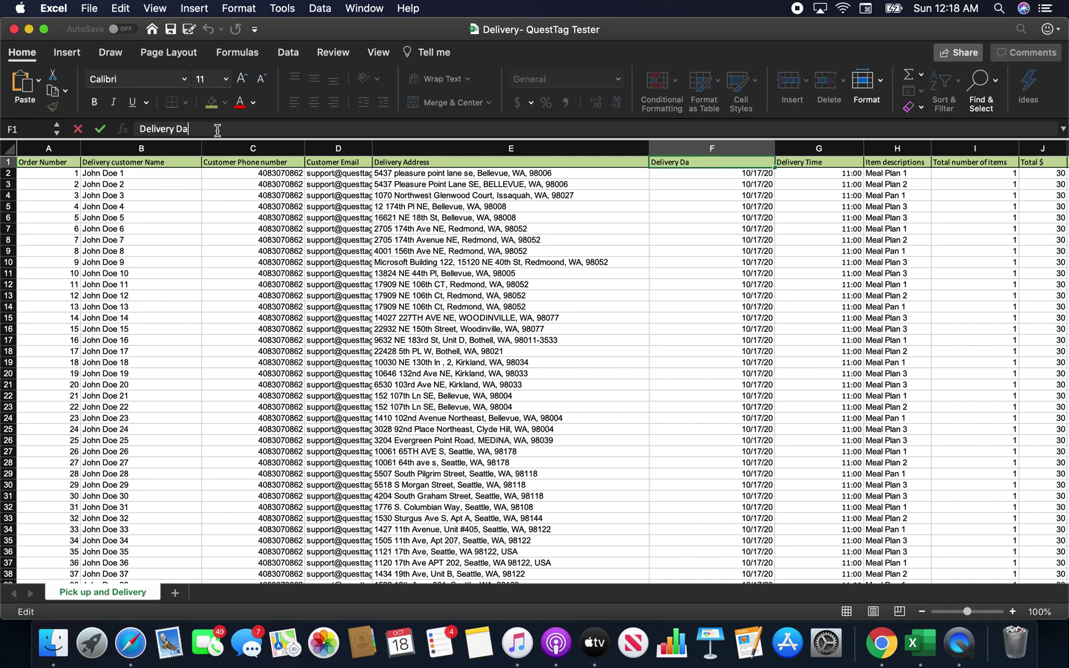
type("te")
left_click(551, 254)
left_click(675, 162)
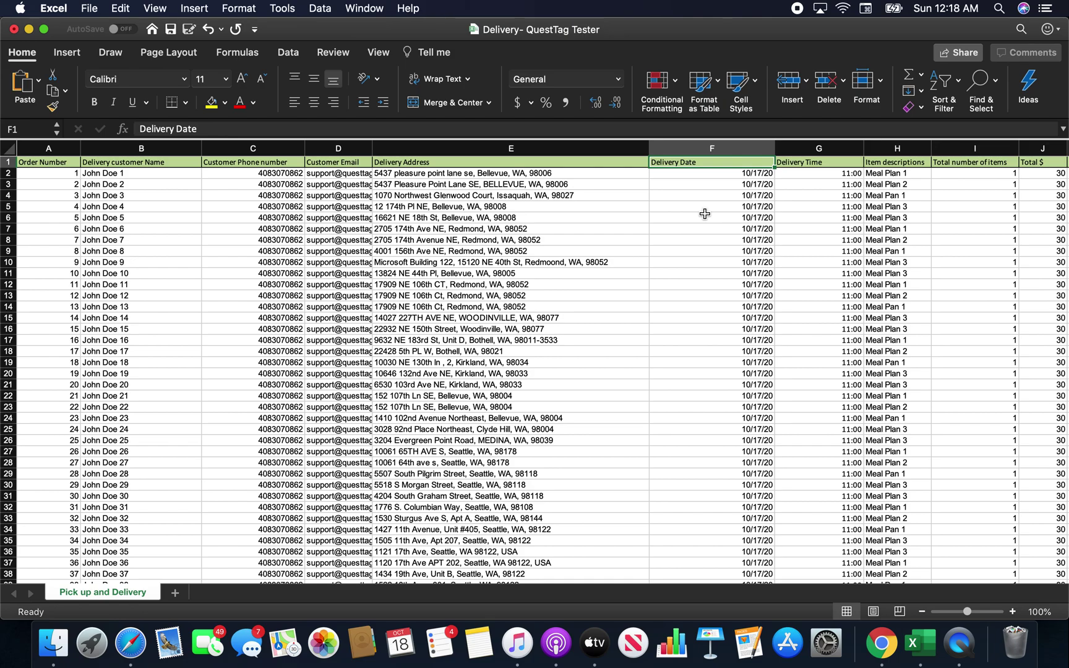
- Examine the delivery time, item description, item count, Total $ and delivery instructions columns, and look through the order rows
left_click(805, 185)
left_click(807, 207)
left_click(900, 184)
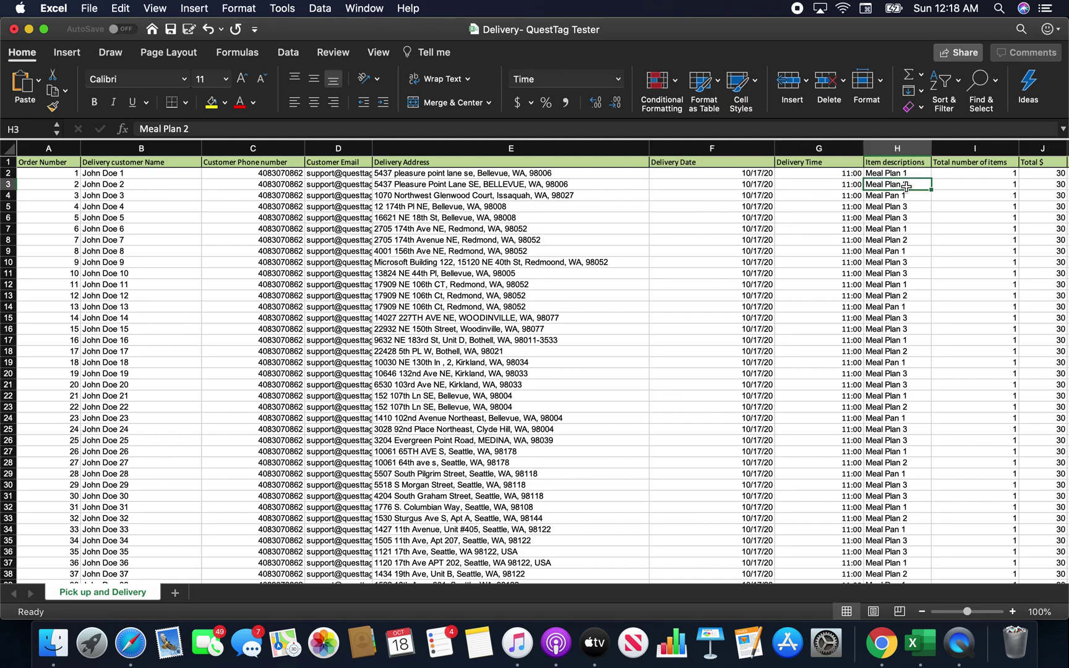
scroll(878, 186, "right", 3)
left_click(864, 184)
scroll(864, 185, "right", 3)
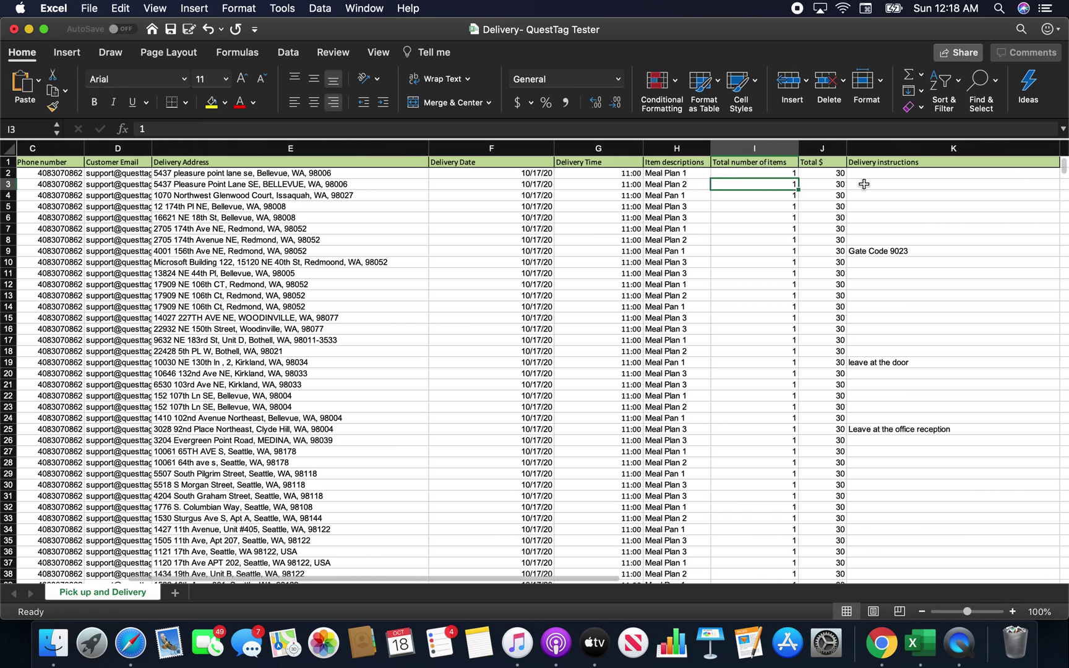
left_click(808, 184)
left_click(853, 177)
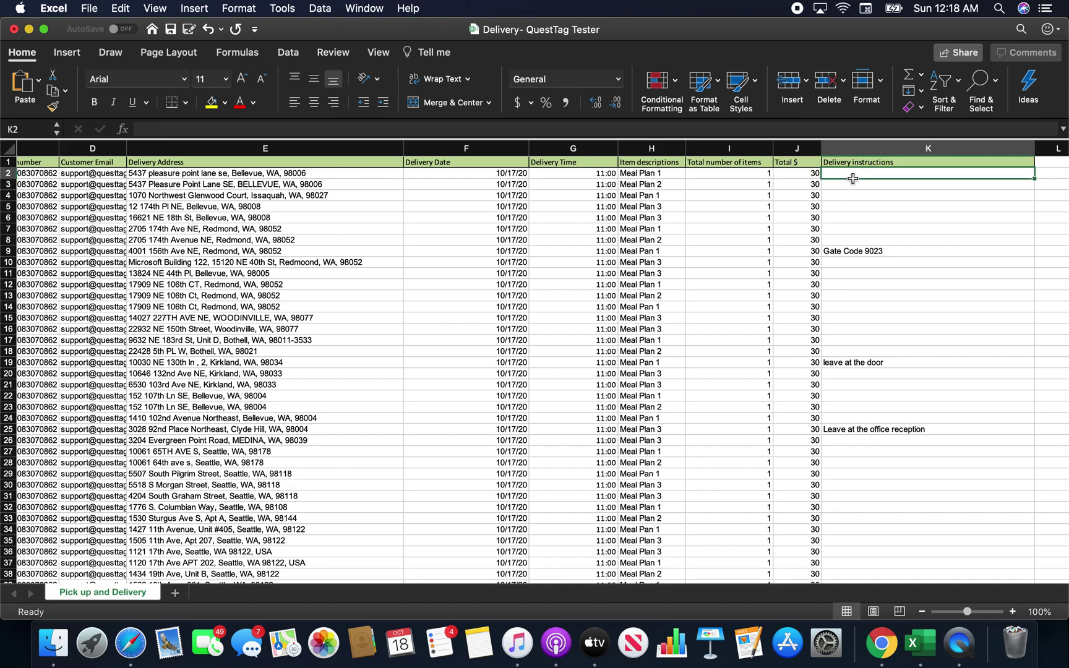
left_click(852, 230)
left_click(859, 282)
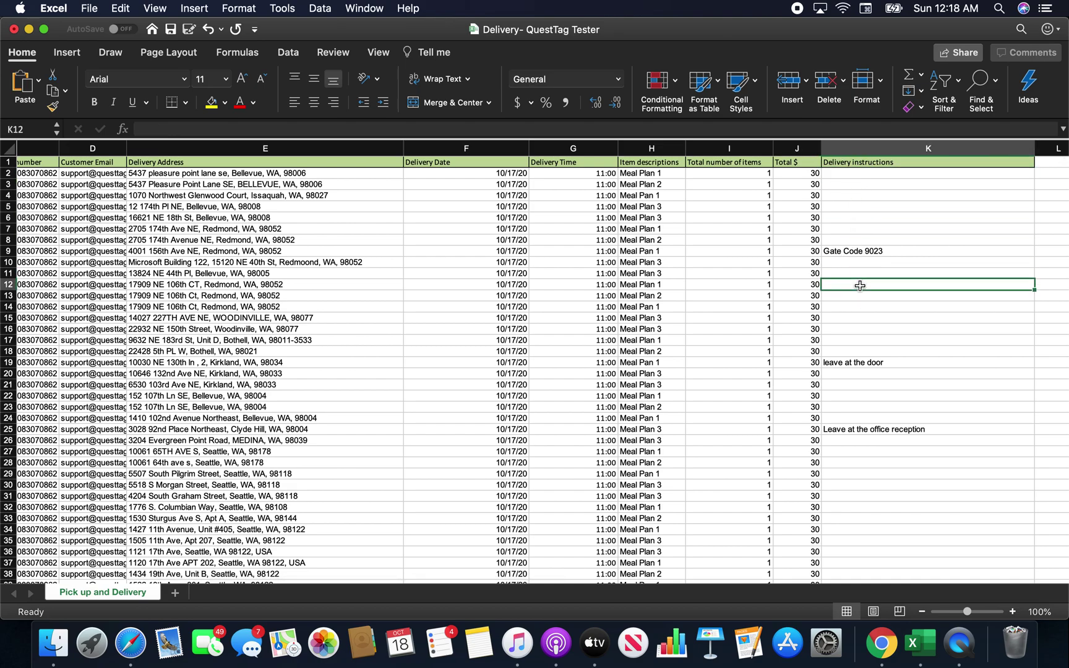
scroll(860, 285, "left", 10)
scroll(860, 285, "down", 15)
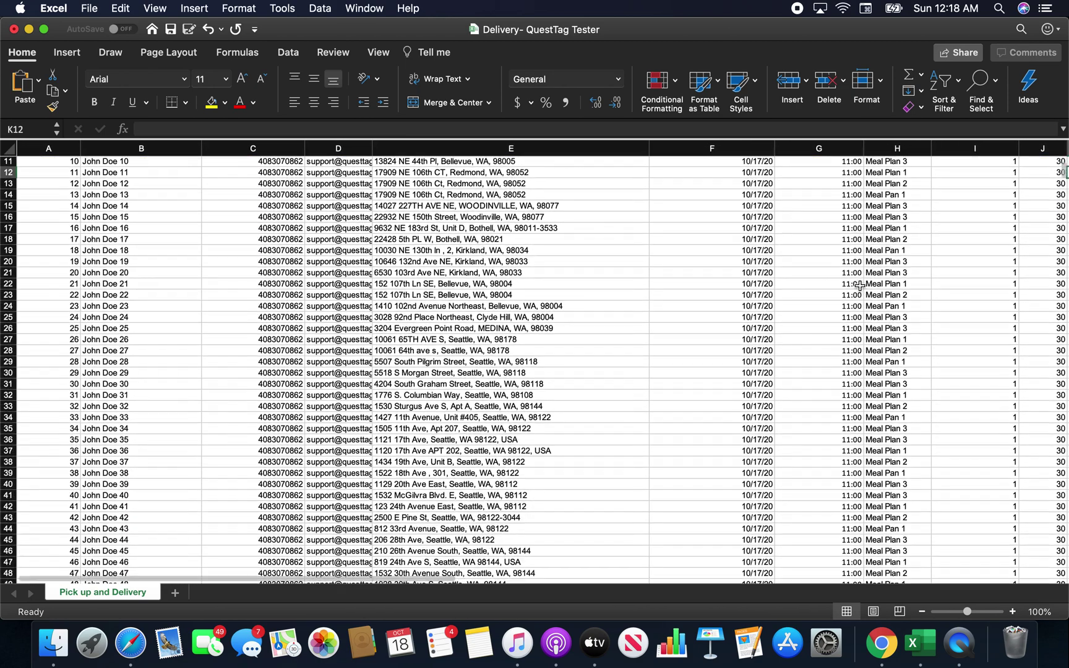
scroll(860, 286, "down", 3)
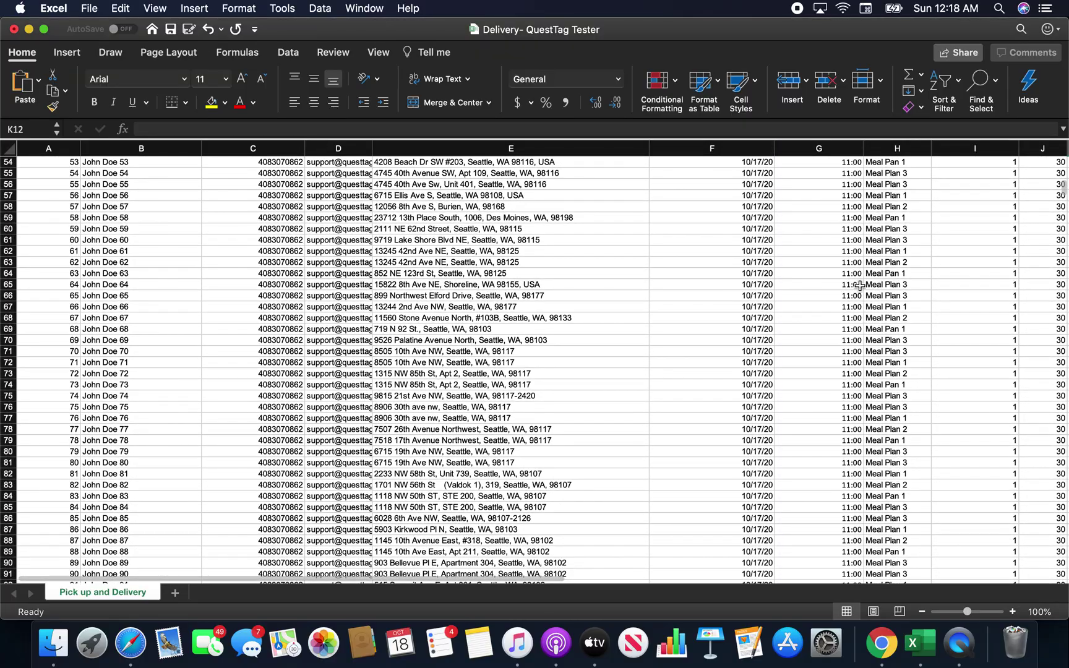
scroll(860, 286, "up", 20)
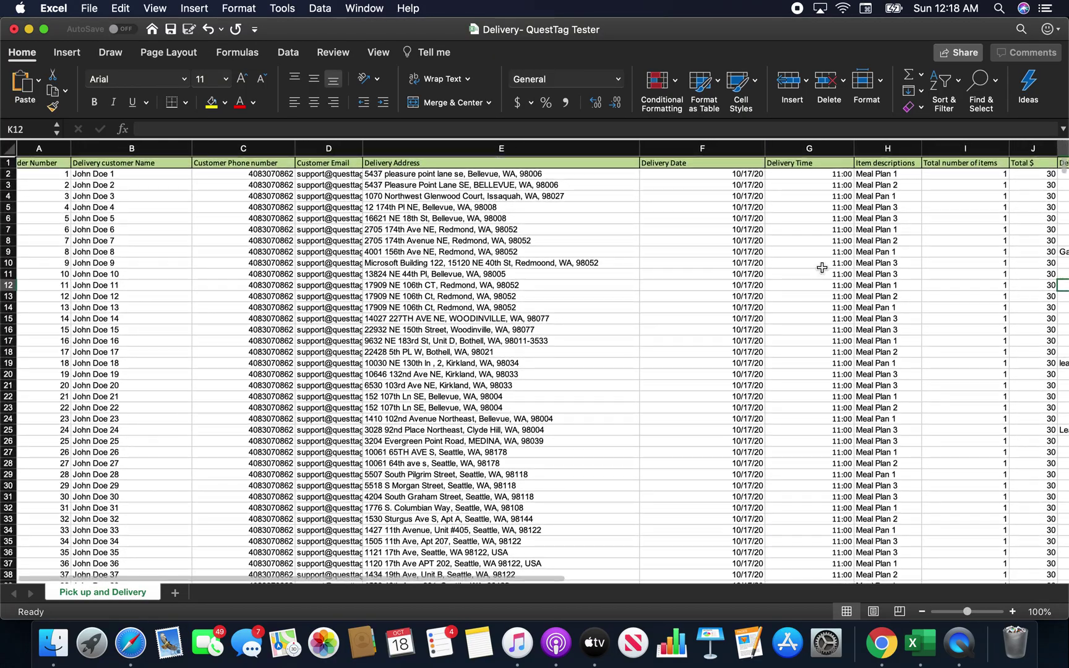
- Clear all delivery dates in column F from F2 down to the last order, keeping the header
left_click(731, 174)
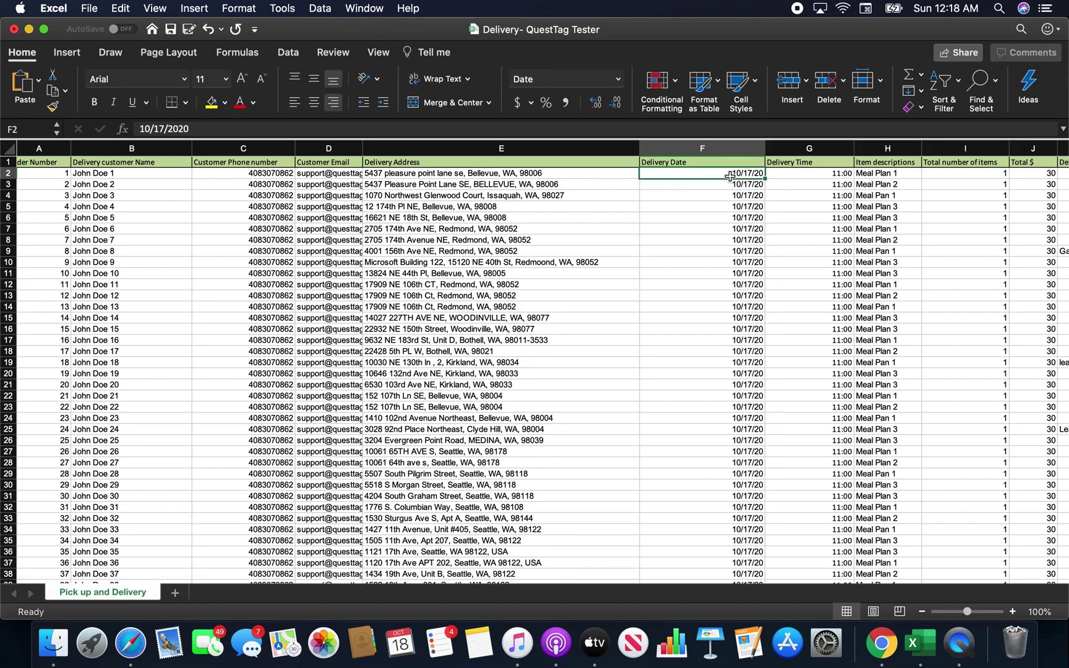
key("shift+Down")
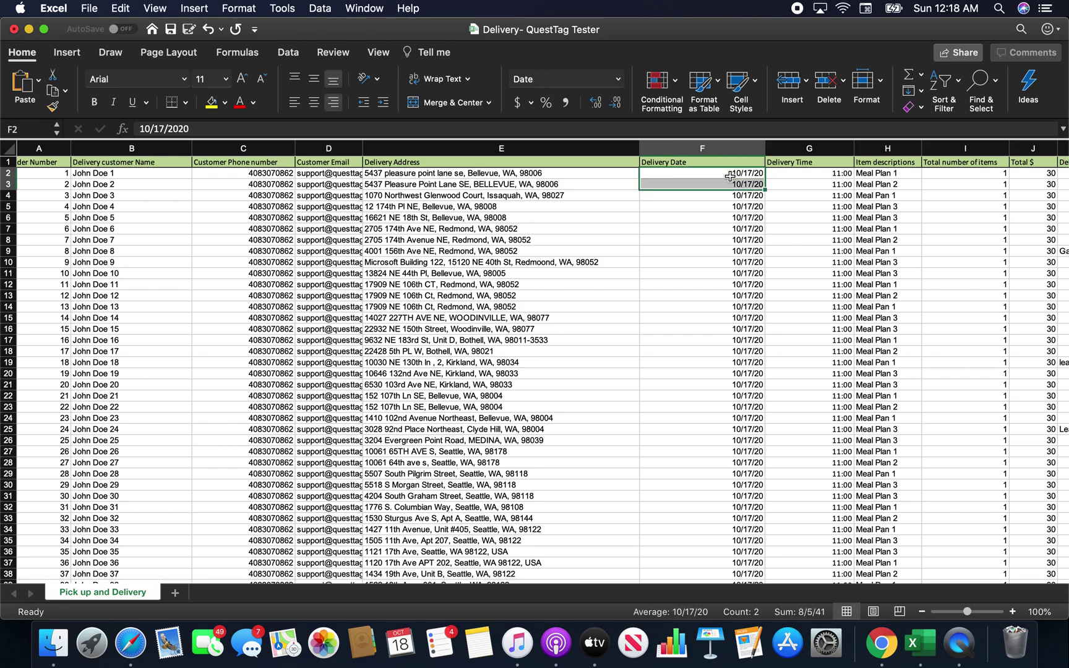
key("super+shift+Down")
key("Delete")
scroll(737, 229, "up", 20)
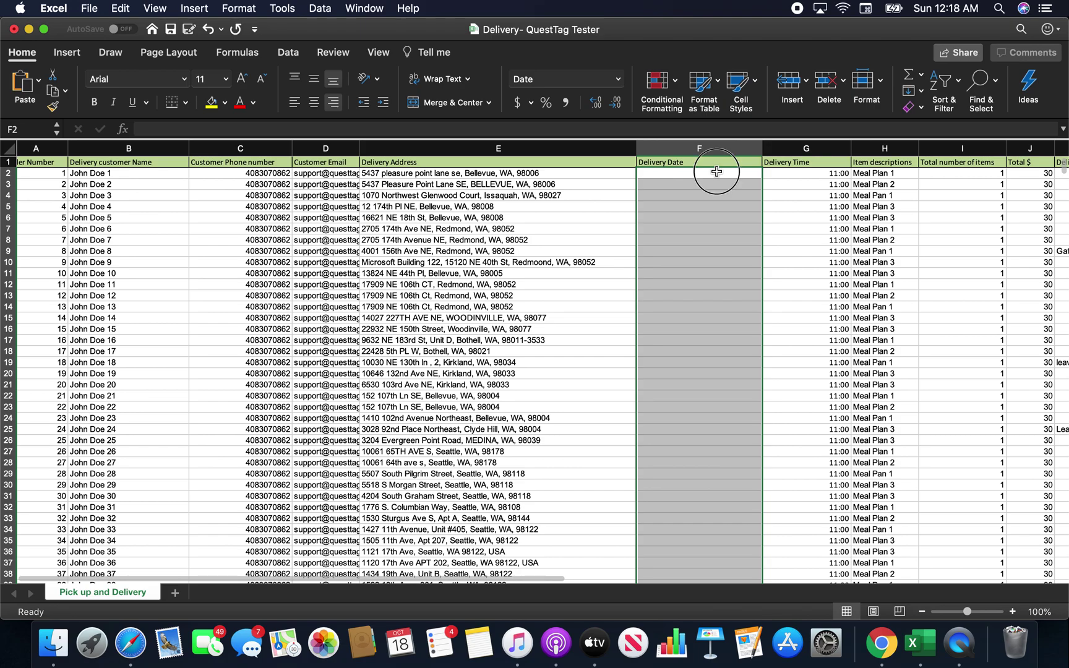
- Enter 10/17/2020 as the first order's delivery date in F2
left_click(717, 173)
type("10")
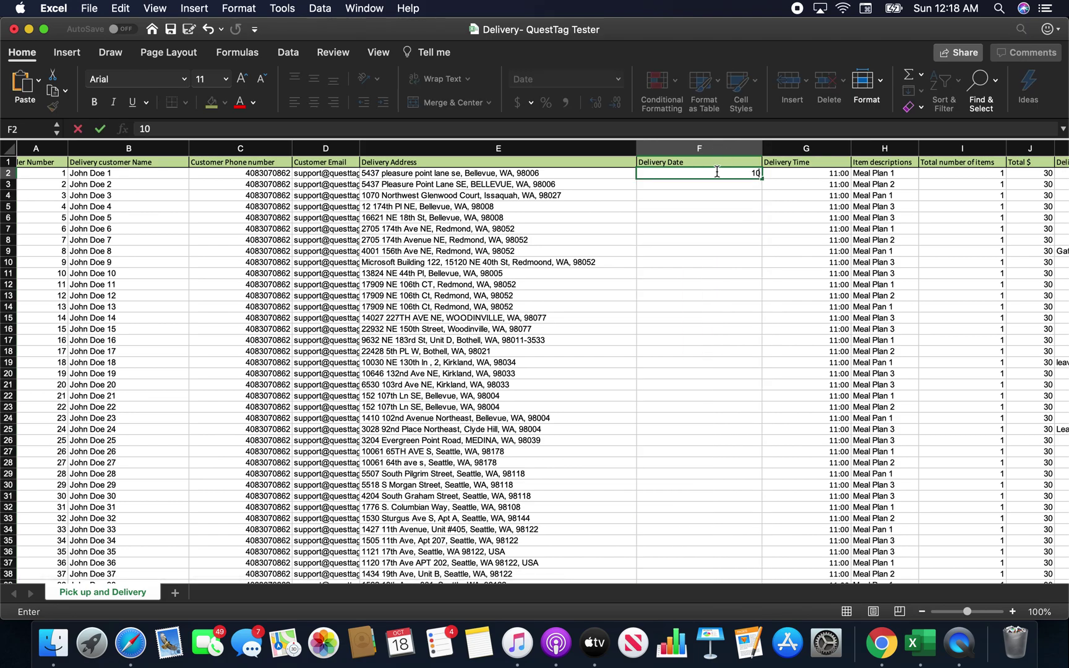
type("/17/2020")
key("Return")
- Copy the F2 delivery date into F3 and fill both cells down the column to the last order
left_click(717, 173)
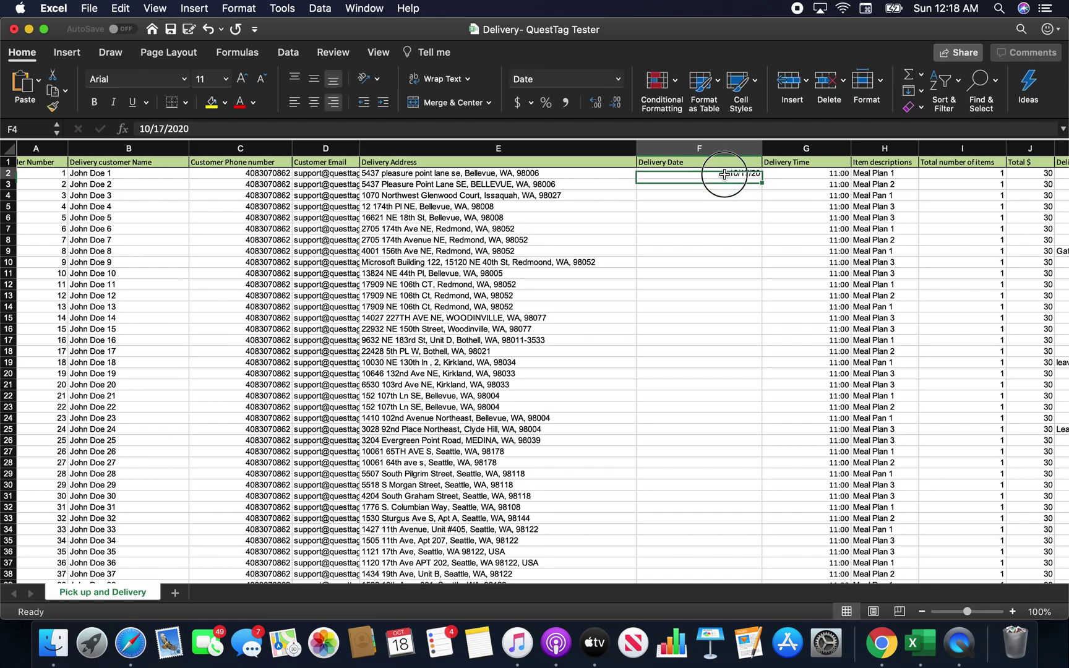
key("super+c")
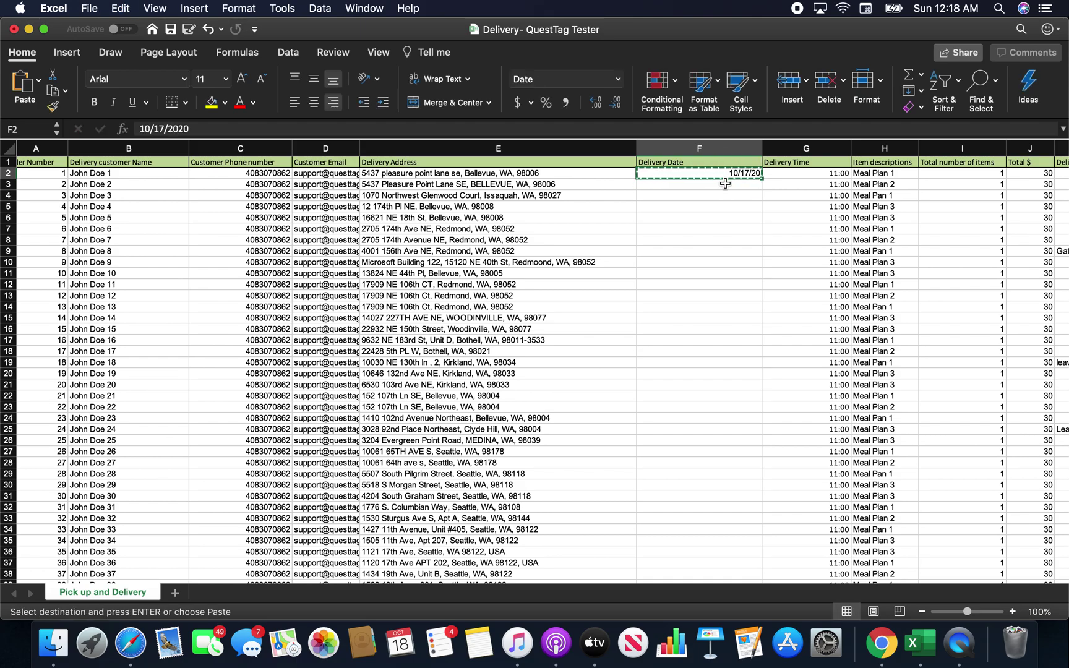
left_click(725, 184)
key("super+v")
left_click(721, 205)
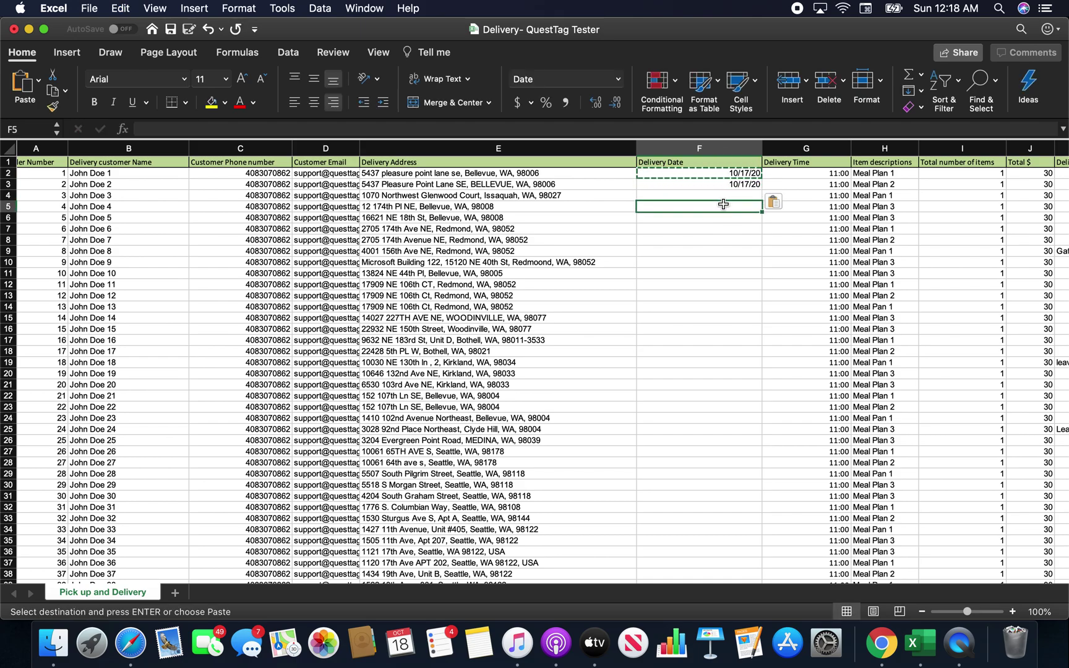
key("Escape")
left_click_drag(733, 177, 740, 185)
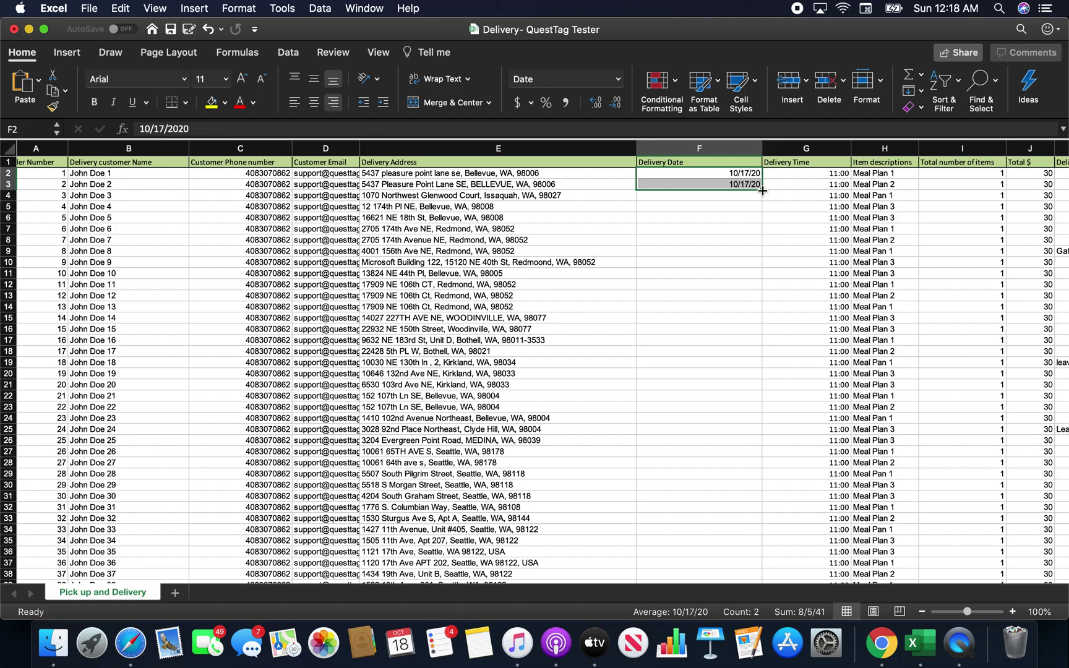
double_click(763, 191)
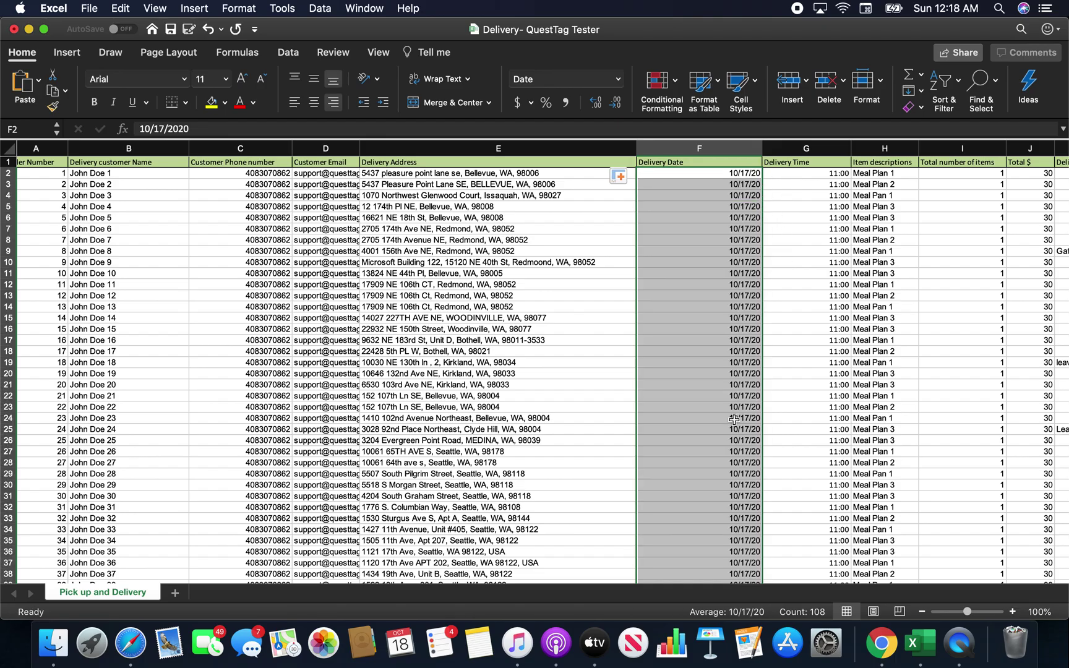
- Check the filled delivery dates down to the last orders and close the Delivery- QuestTag Tester workbook
scroll(733, 420, "down", 15)
scroll(733, 420, "down", 4)
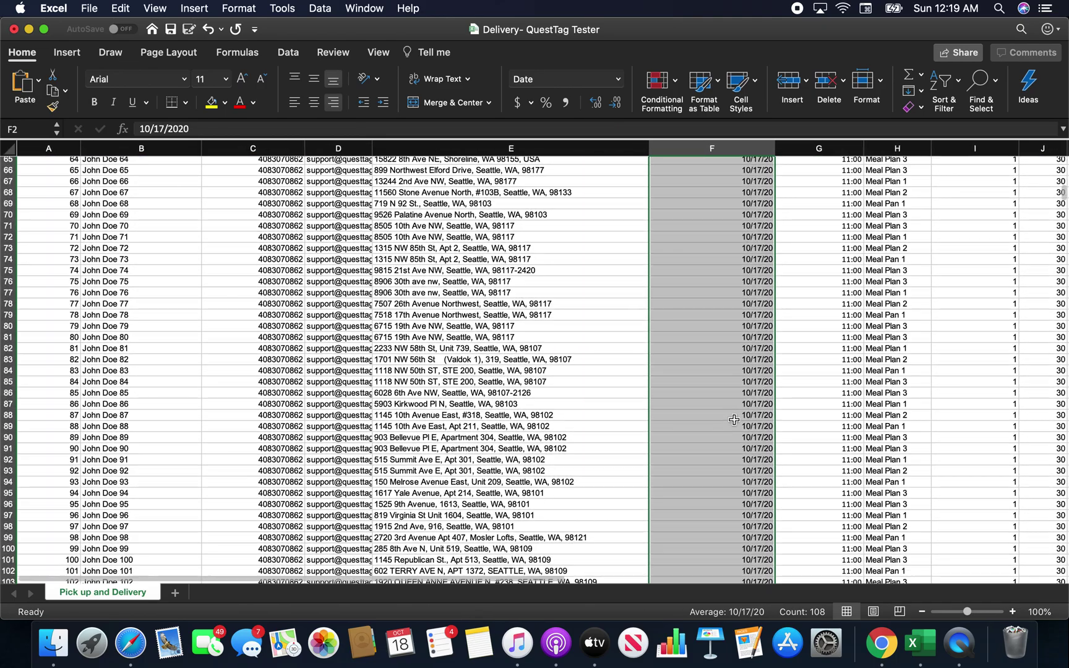
scroll(734, 420, "up", 20)
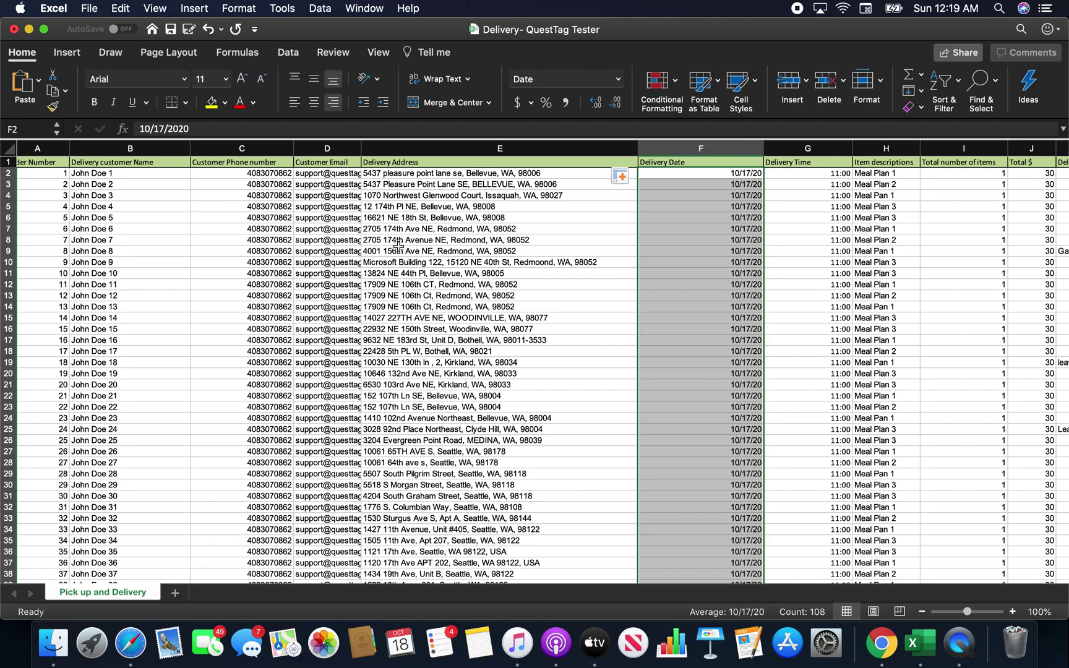
left_click(167, 30)
left_click(13, 29)
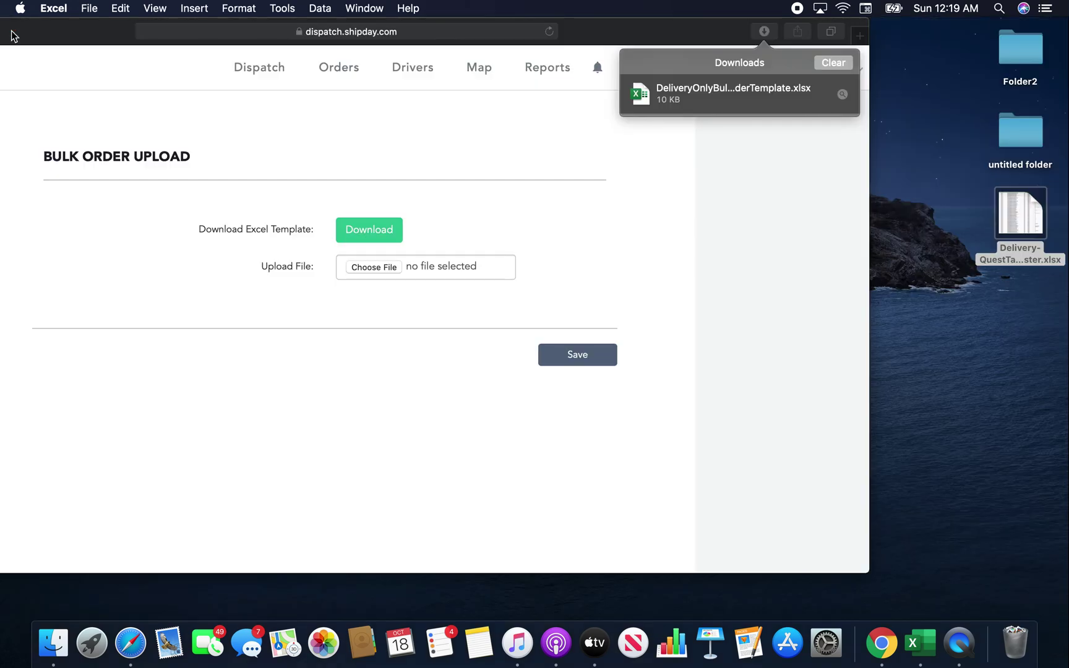
- Switch to the Bulk Order Upload page in Safari, choose the Delivery- QuestTag Tester workbook as the upload file and save it
double_click(599, 35)
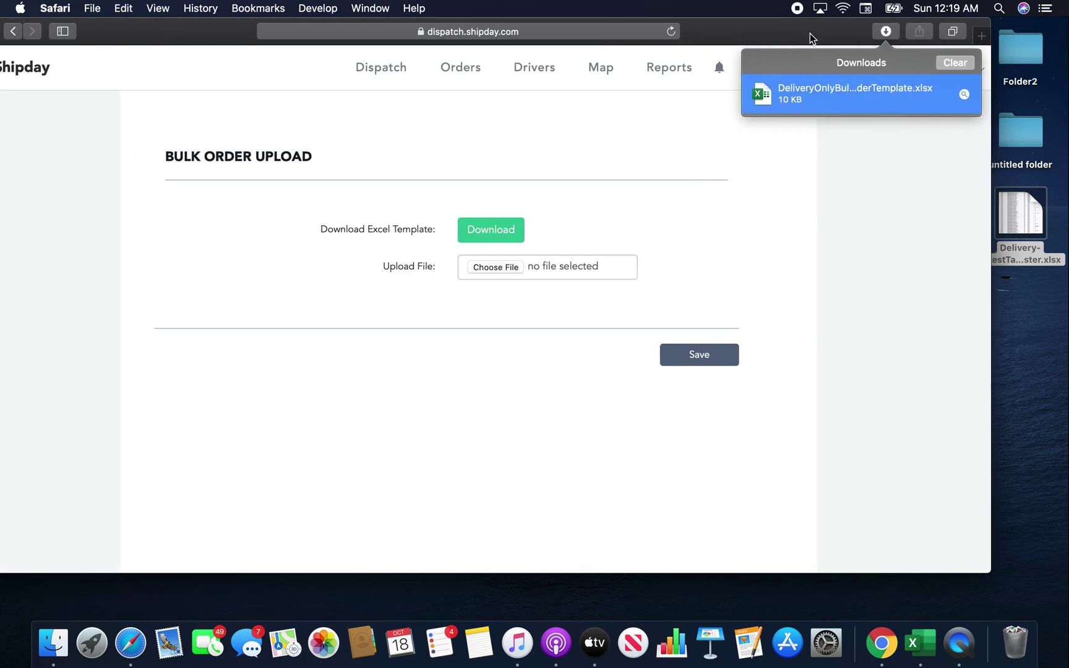
left_click(617, 222)
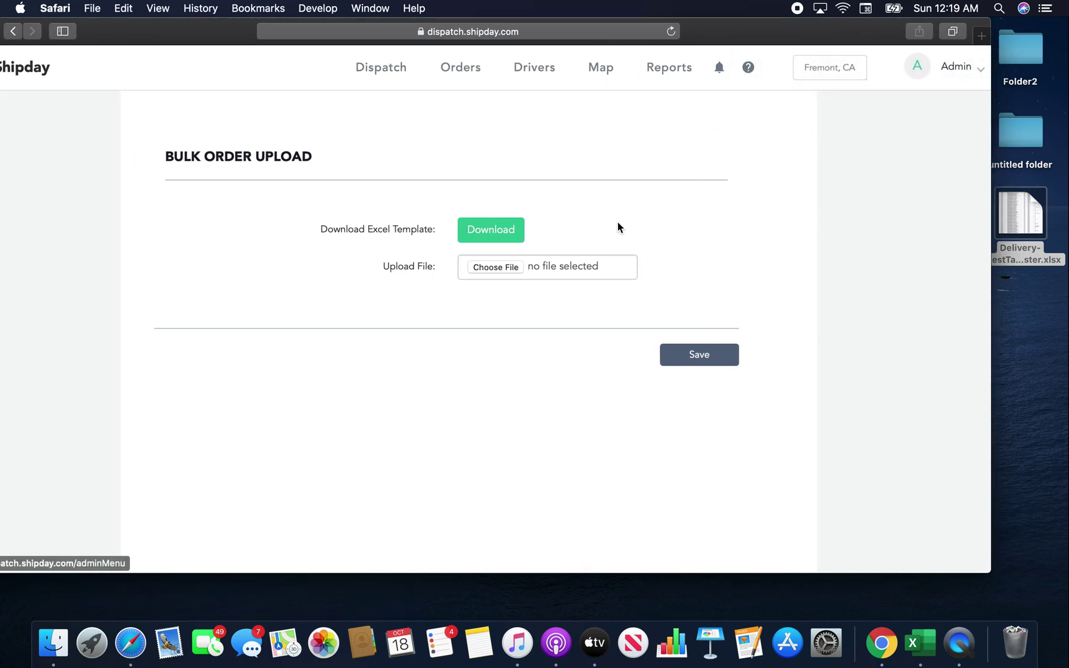
left_click(514, 267)
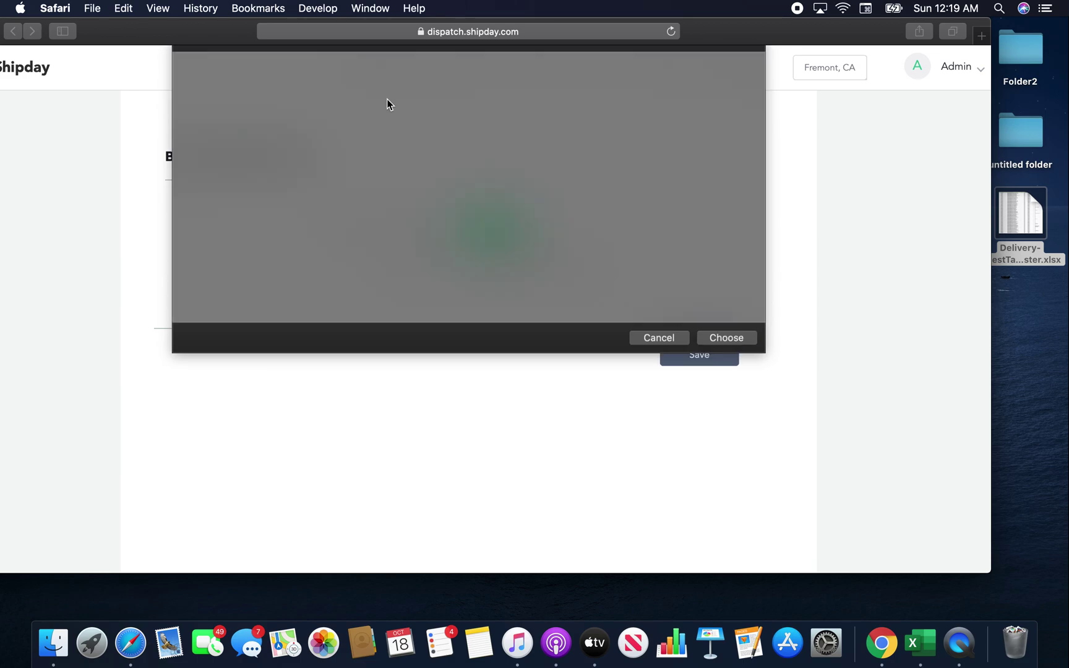
double_click(387, 102)
left_click(705, 350)
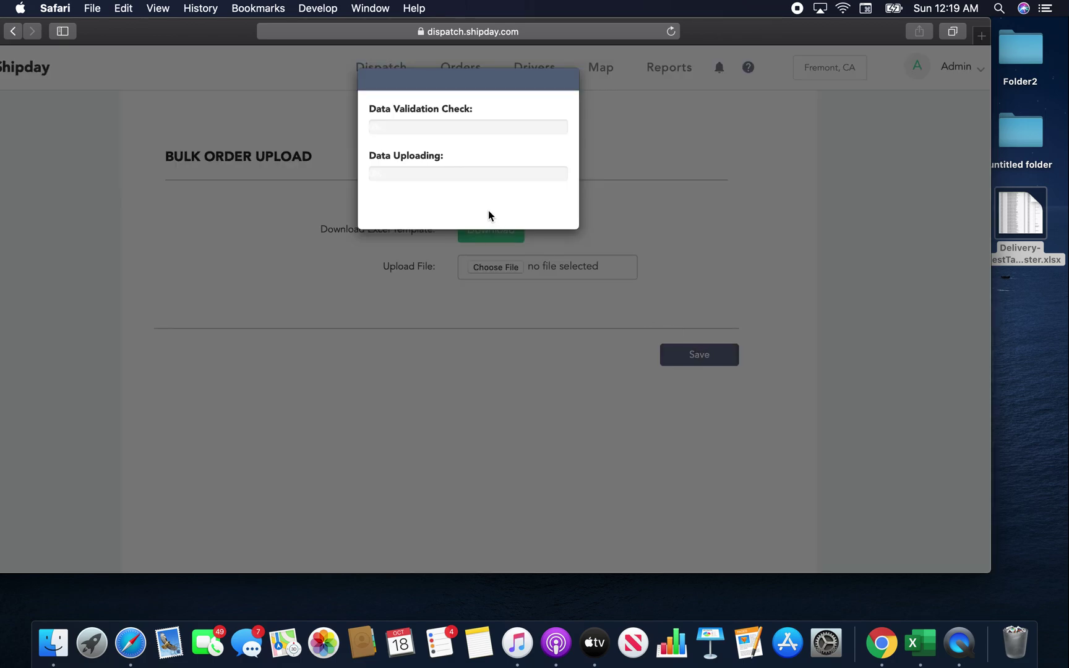
left_click_drag(208, 43, 272, 45)
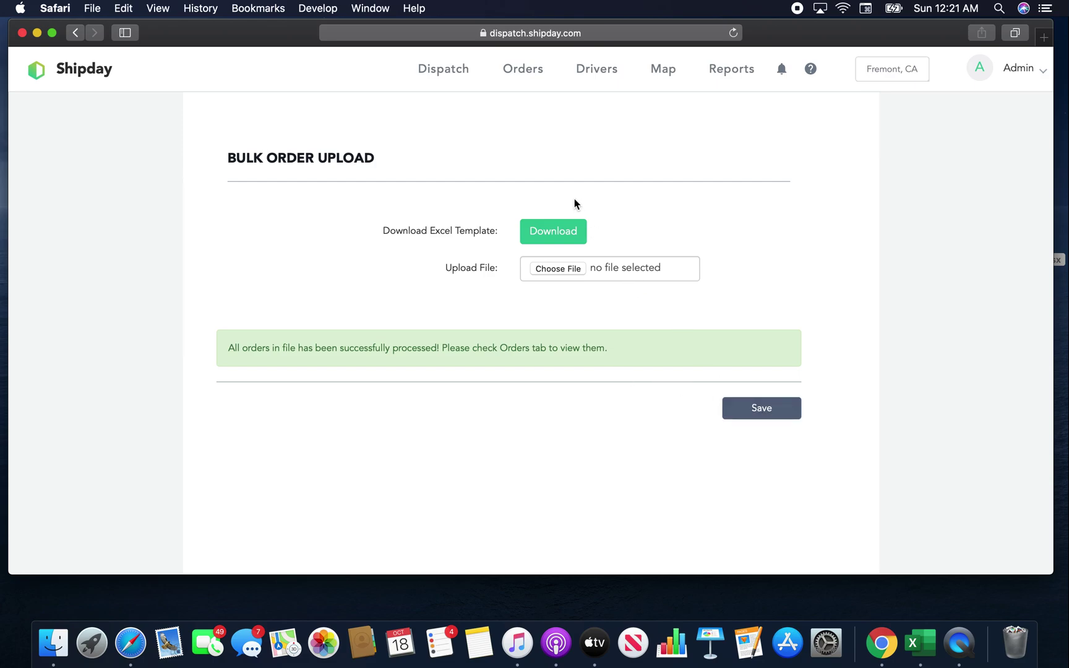
left_click(743, 408)
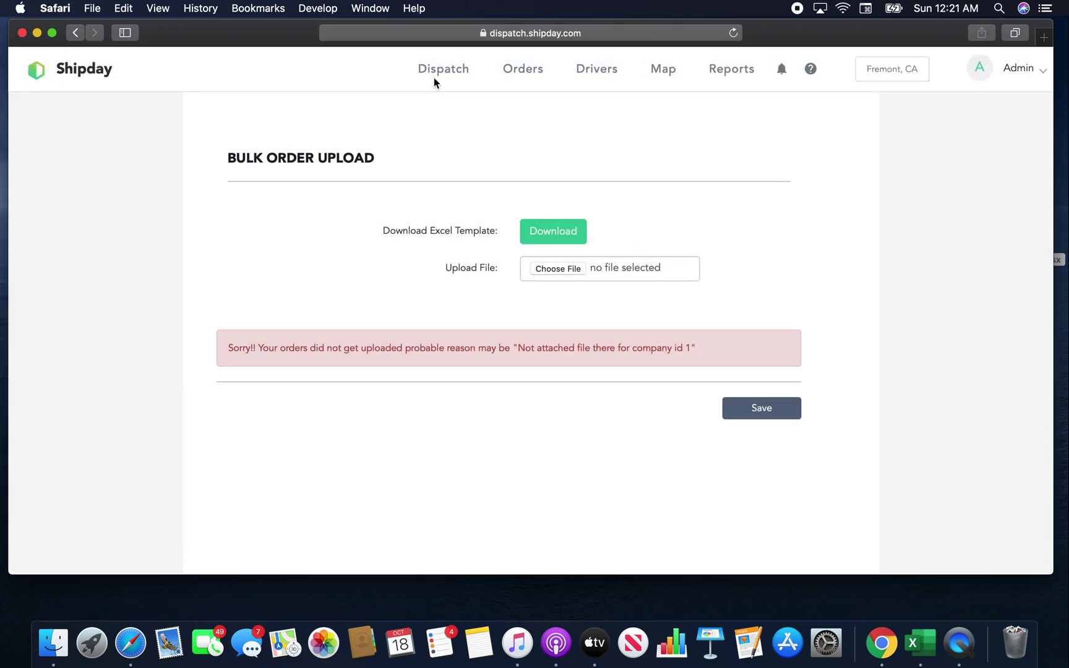
- Open the current orders list and look through the uploaded orders
left_click(435, 76)
left_click(523, 71)
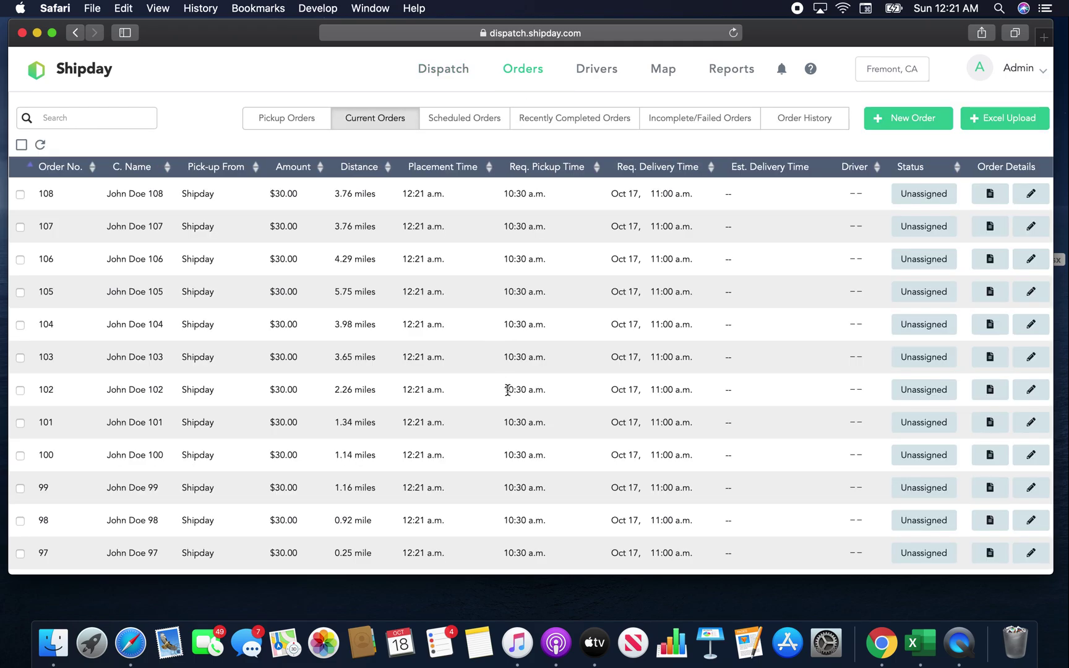
scroll(507, 390, "down", 15)
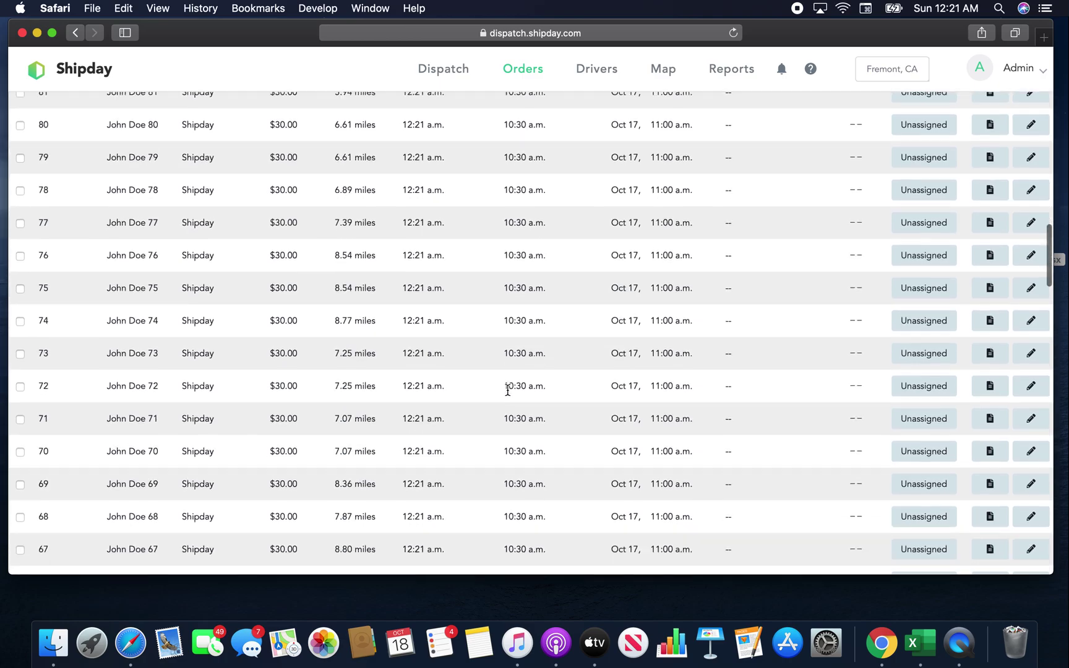
scroll(507, 390, "up", 10)
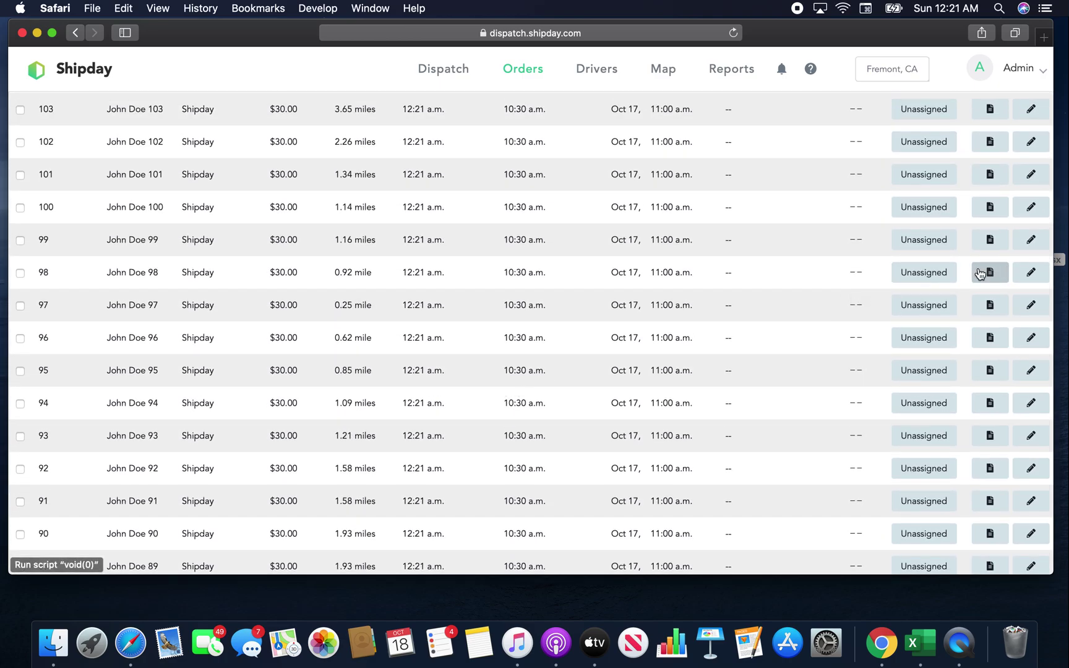
- Open the details of the order 0.92 mile away, review its addresses, items and delivery details, and close them
left_click(980, 272)
scroll(596, 322, "down", 5)
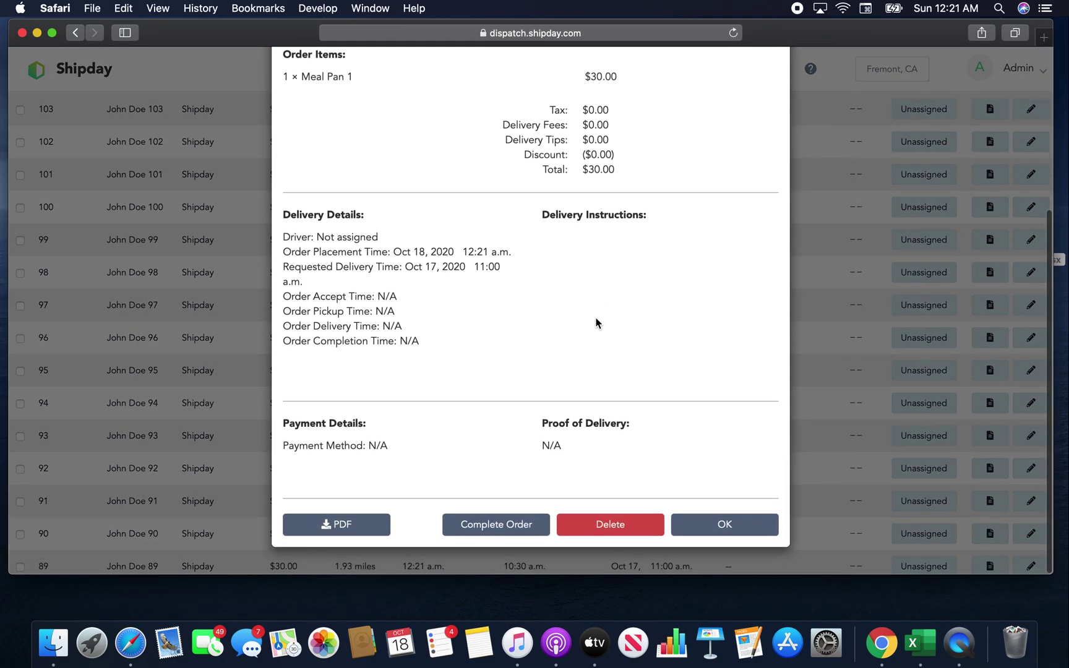
scroll(597, 322, "up", 5)
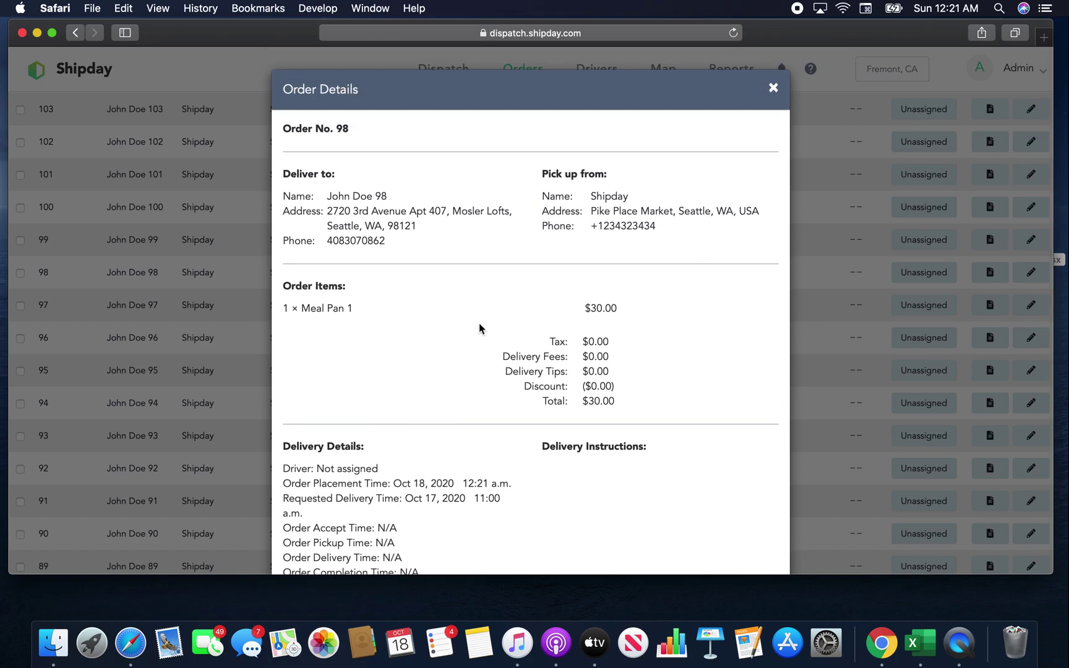
scroll(480, 326, "down", 3)
scroll(480, 326, "down", 1)
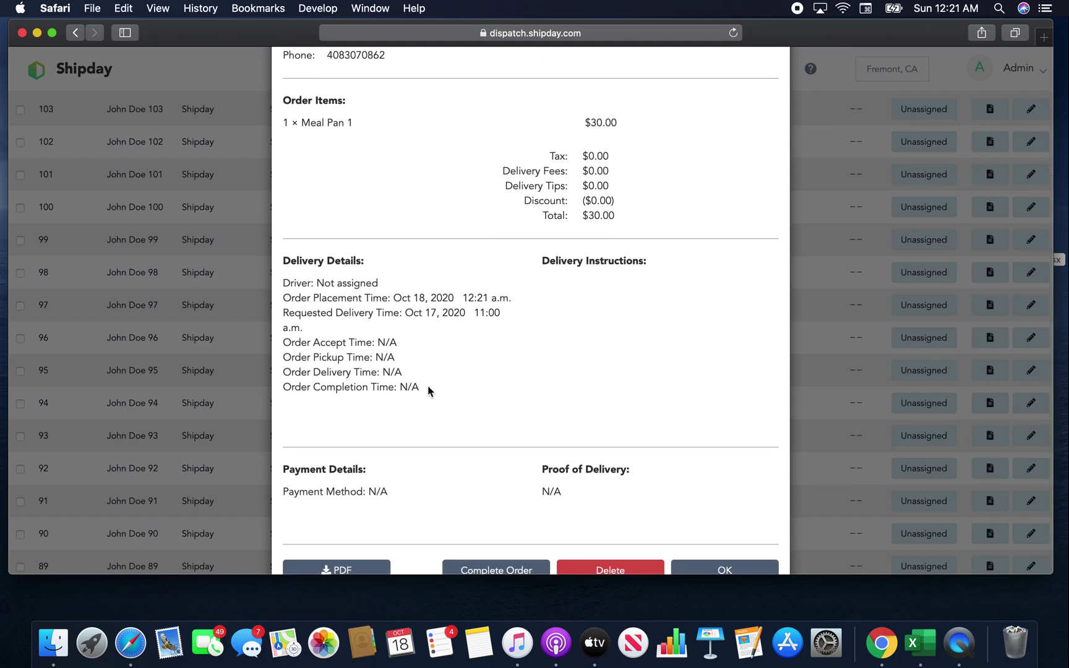
scroll(572, 297, "up", 5)
left_click(772, 95)
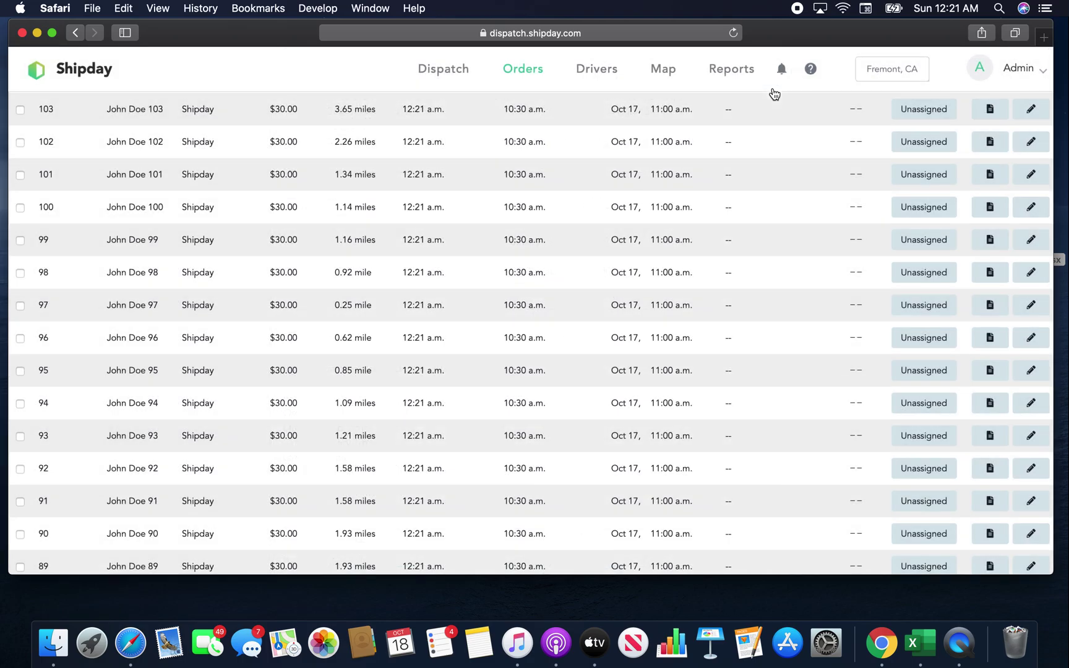
- Open the details of the order 2.26 miles away, check its delivery instructions, and close them
left_click(990, 142)
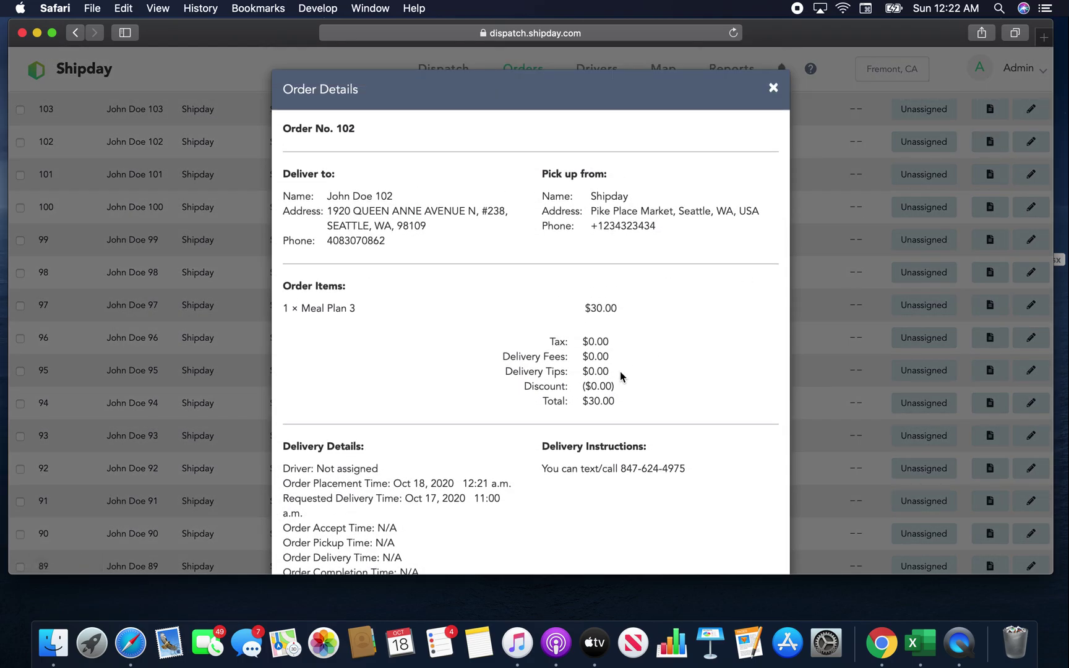
scroll(620, 376, "down", 4)
left_click_drag(547, 374, 710, 377)
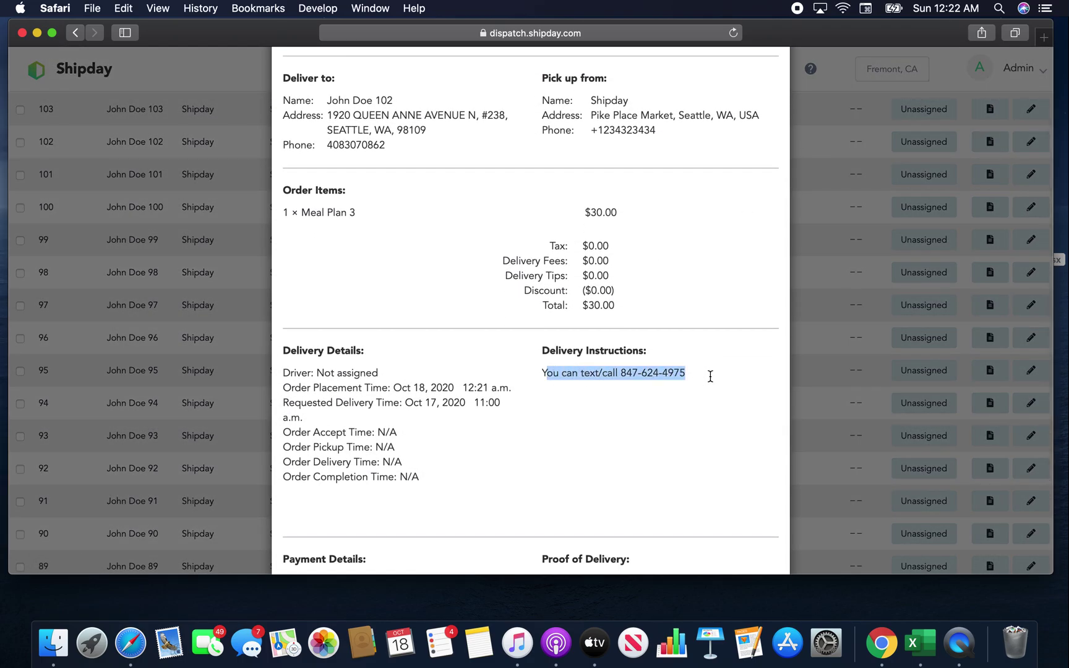
left_click(711, 376)
scroll(709, 375, "up", 4)
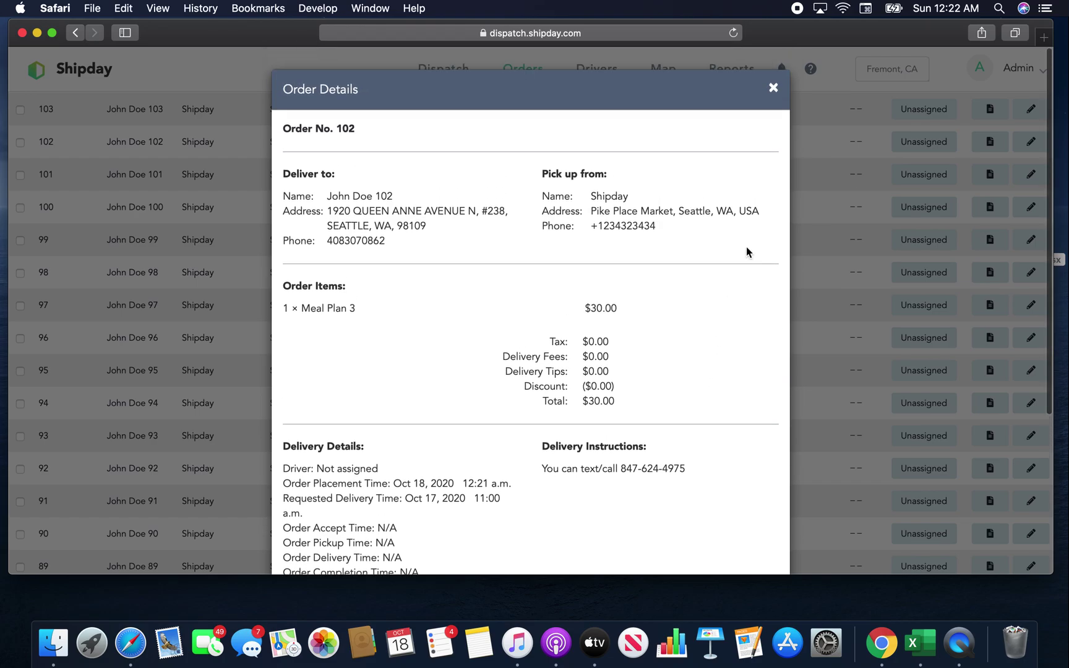
left_click(772, 89)
- Open the order map, examine the delivery locations around Seattle closely and as a whole, and make the browser full screen
left_click(670, 71)
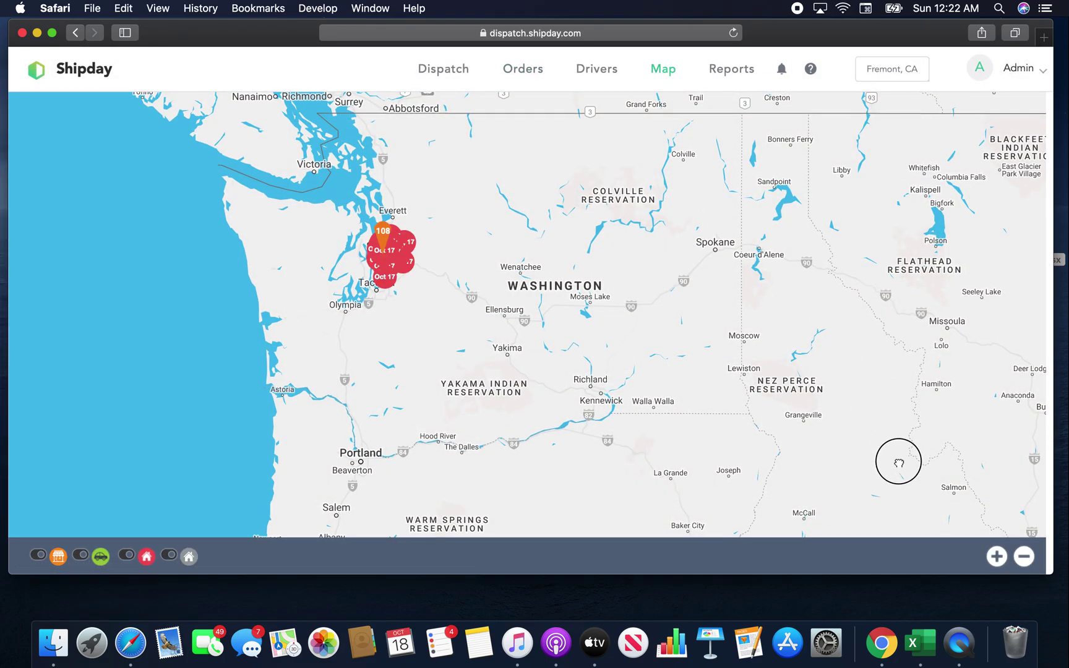
left_click(997, 556)
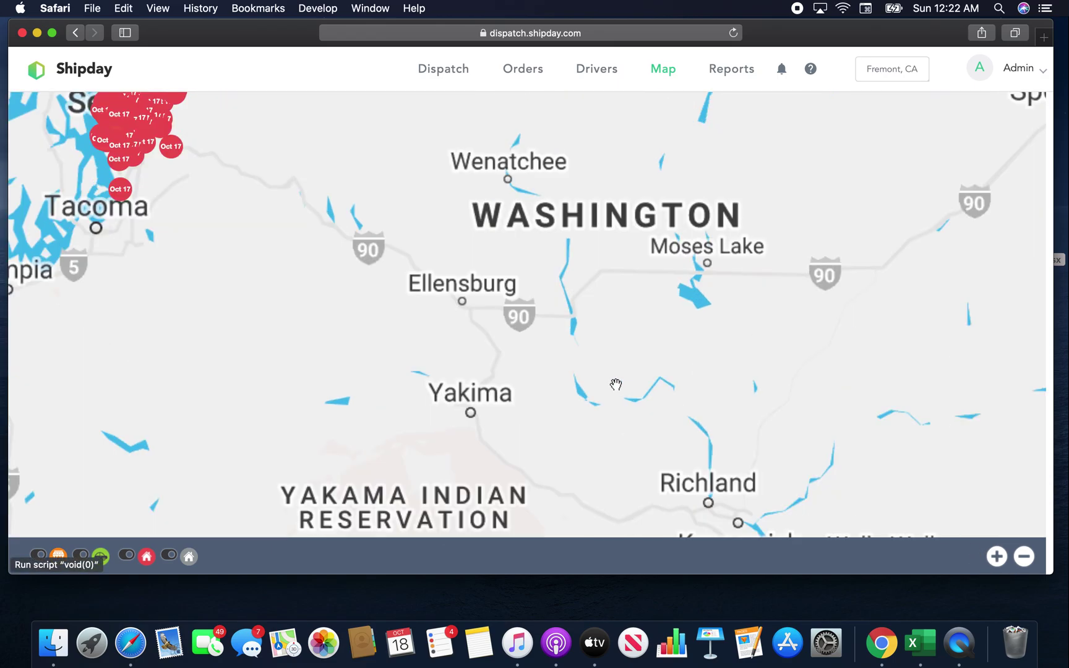
left_click_drag(723, 425, 786, 490)
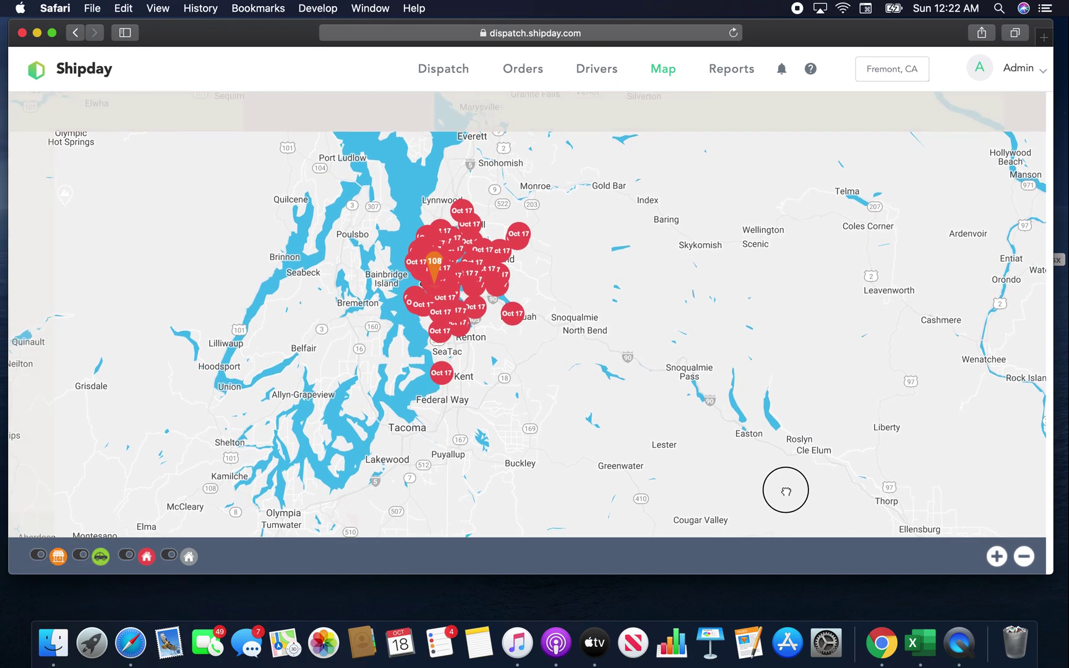
left_click(997, 556)
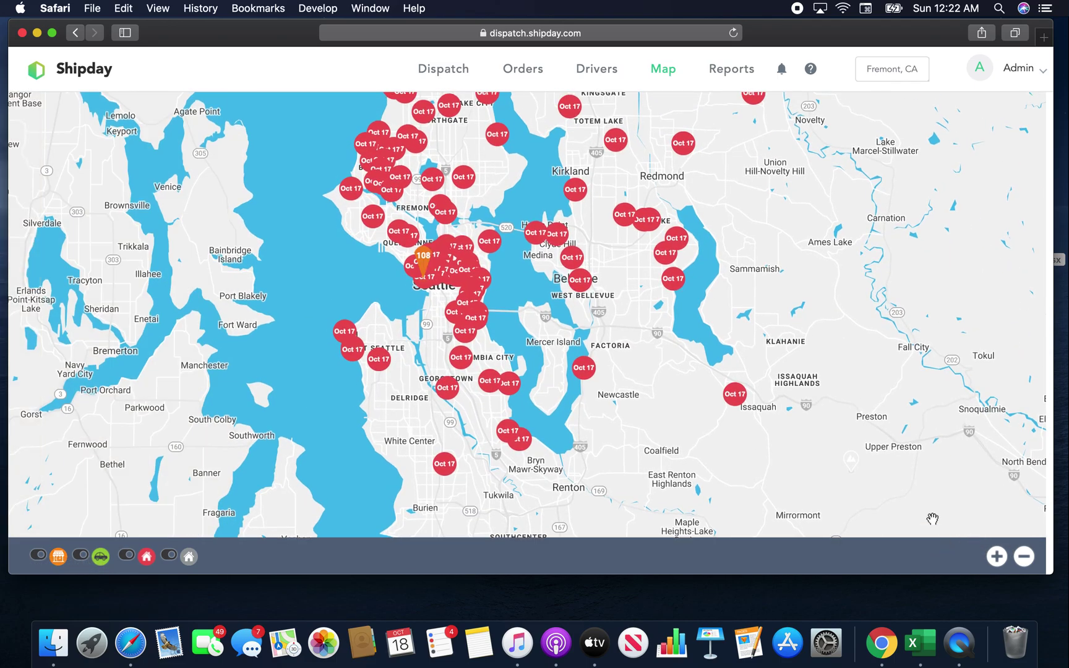
left_click_drag(930, 513, 887, 443)
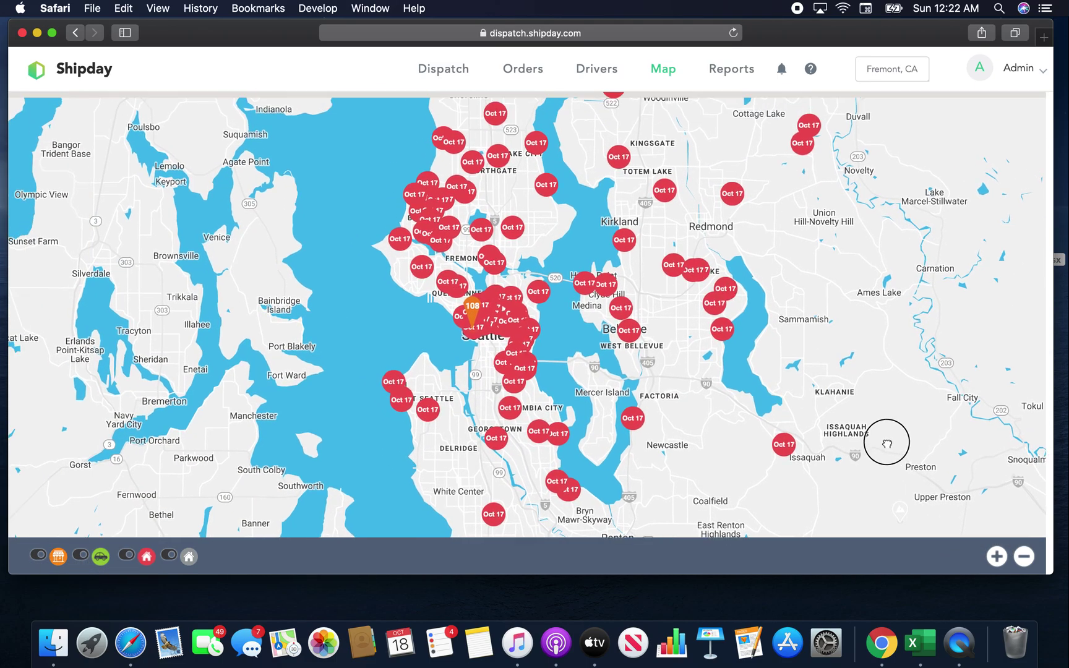
left_click(997, 557)
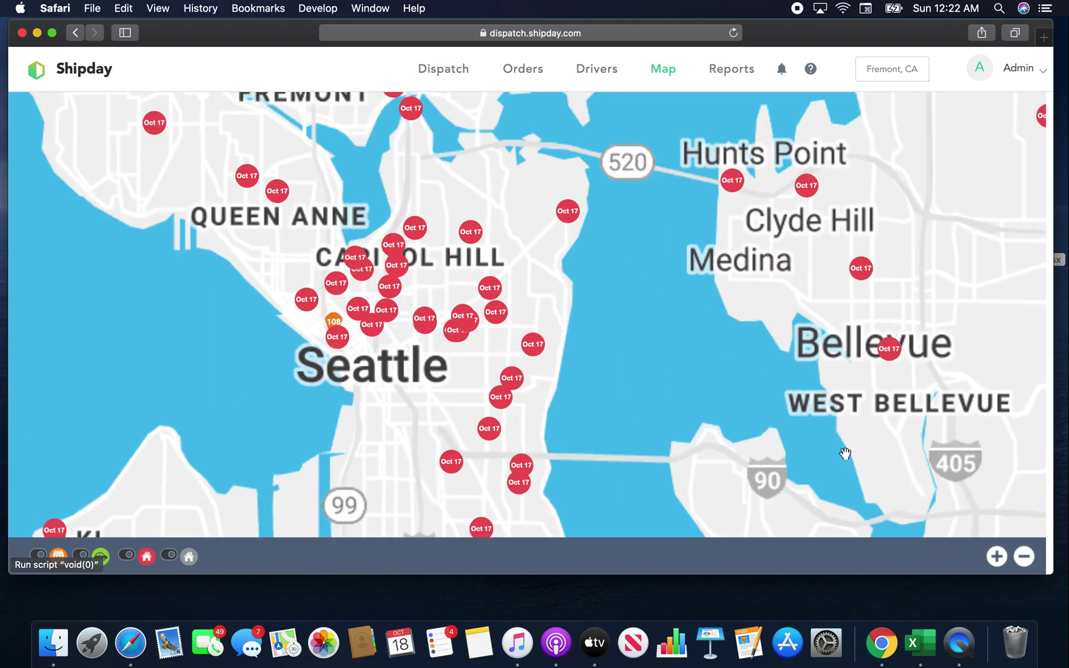
left_click_drag(863, 448, 955, 470)
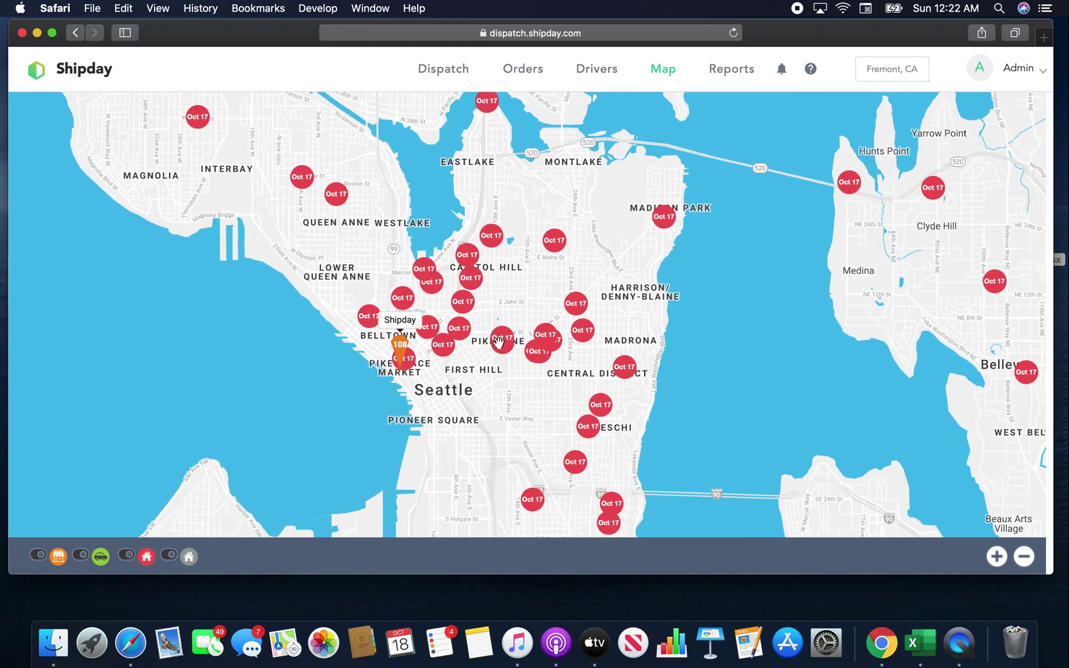
left_click(1025, 555)
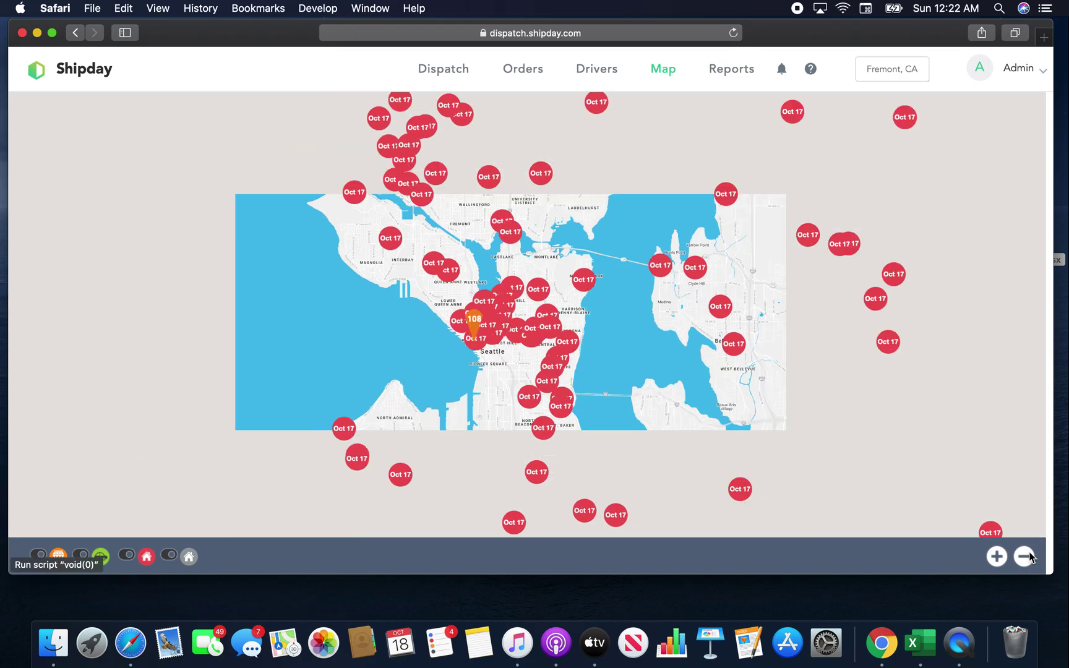
left_click_drag(825, 322, 792, 338)
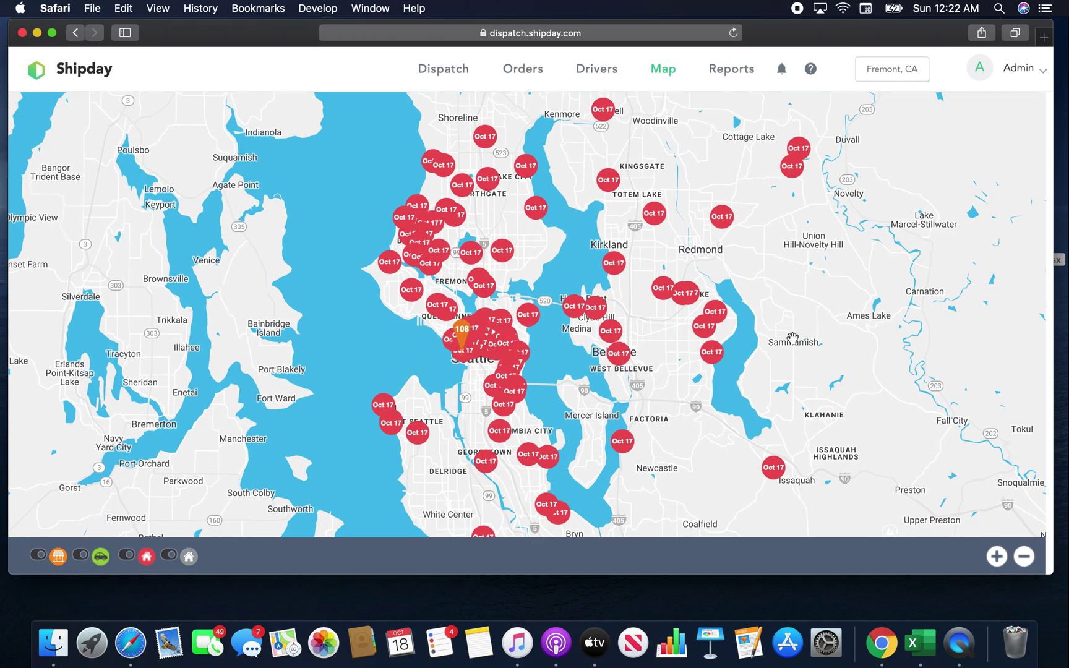
left_click(52, 35)
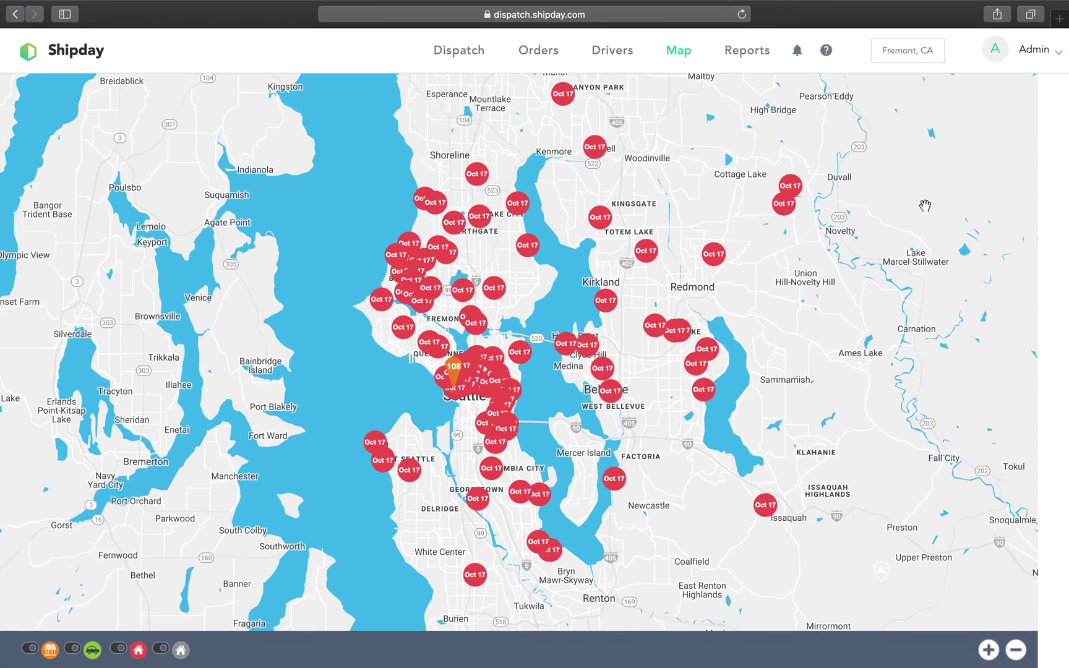
- Turn on Routing in the account settings, keep it optimized by Distance, and save the settings
left_click(1045, 52)
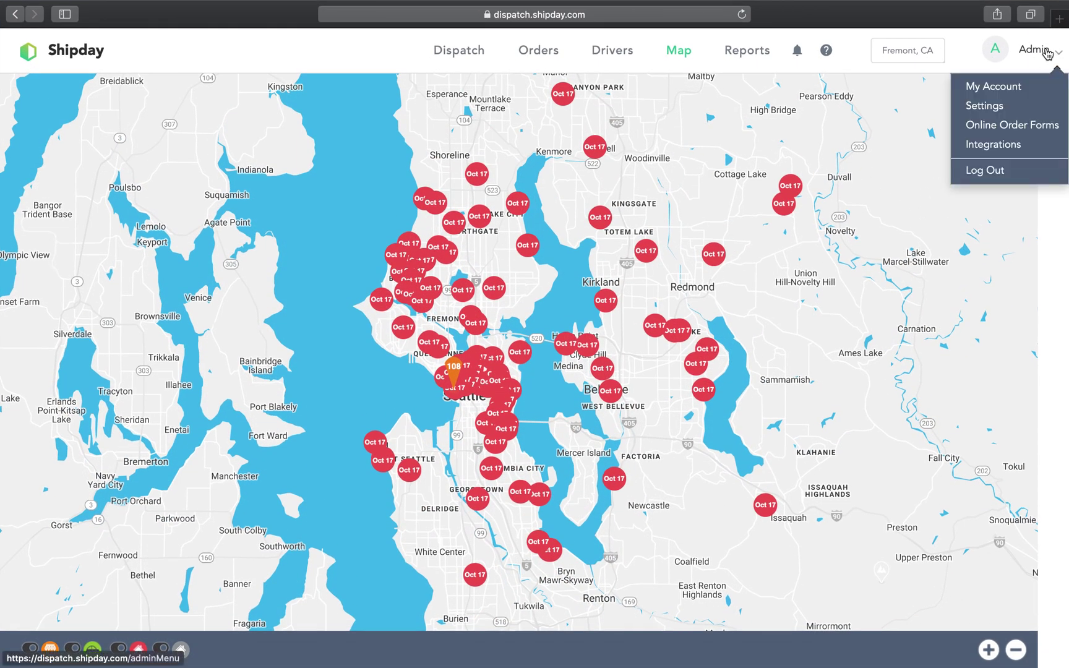
left_click(999, 108)
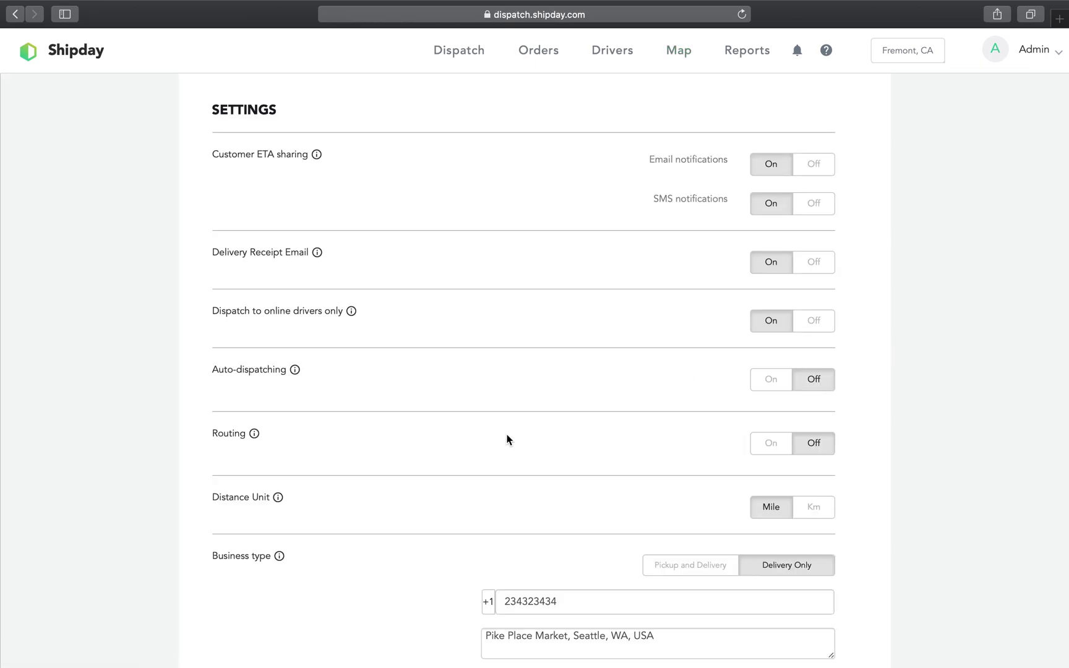
scroll(507, 440, "down", 3)
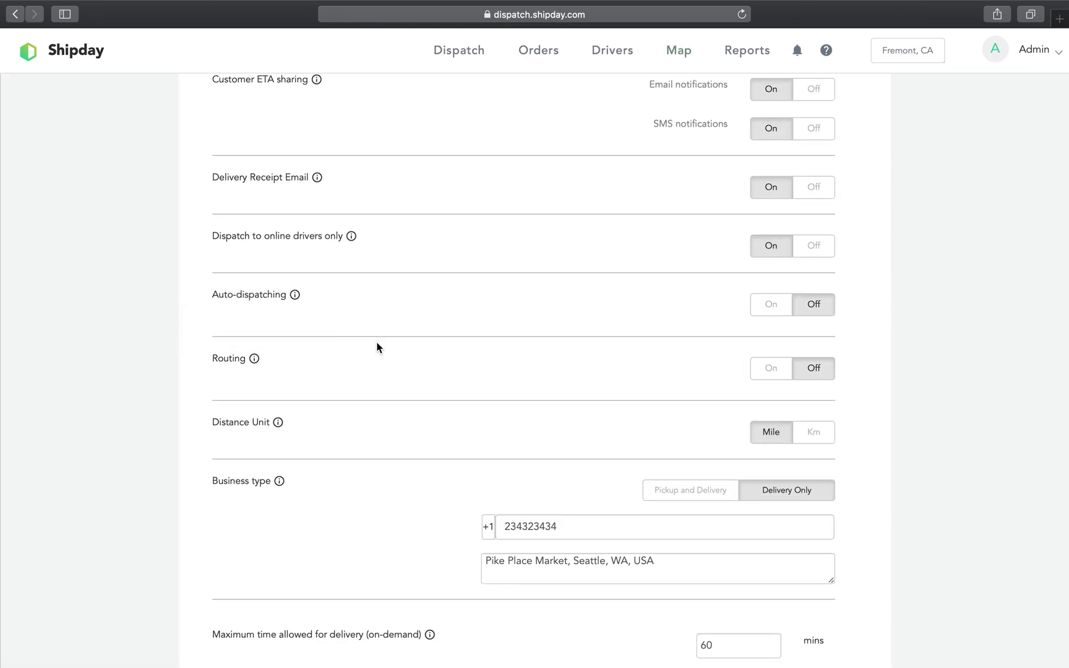
left_click(769, 372)
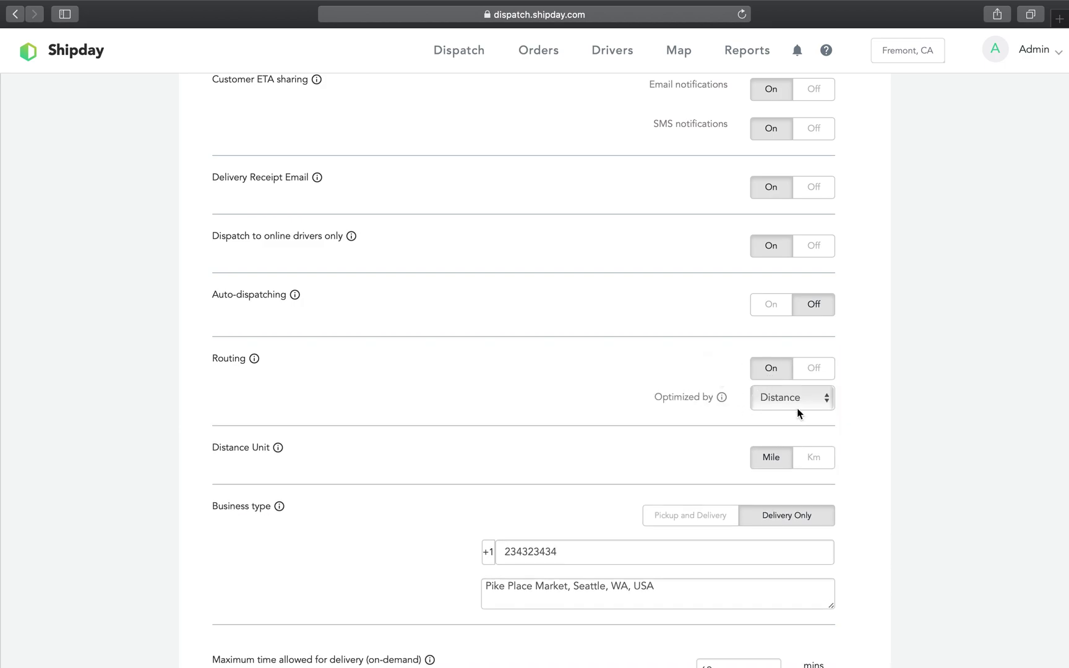
left_click(812, 405)
left_click(812, 408)
scroll(856, 435, "down", 10)
left_click(817, 584)
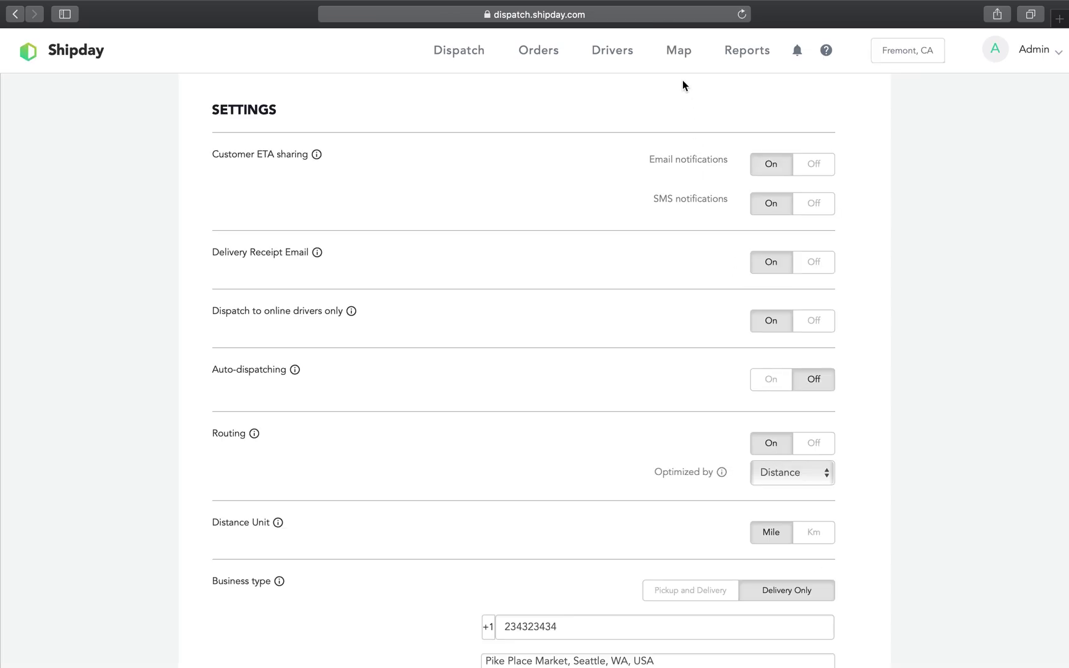
- Open the order map and enclose the delivery orders in northern Seattle with a polygon selection to create a route
left_click(679, 53)
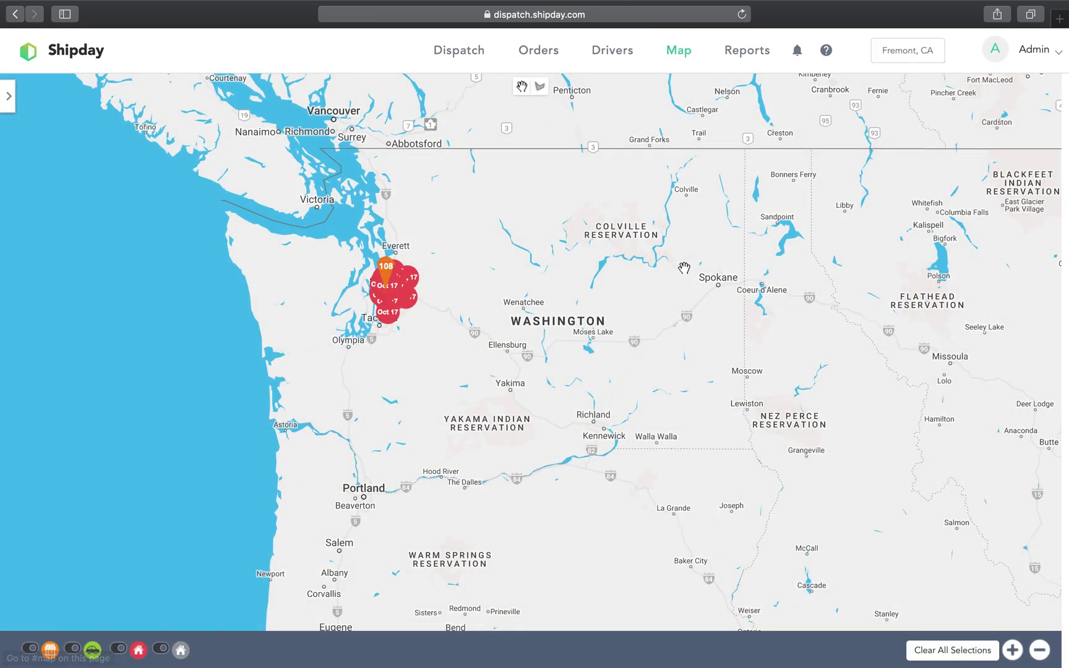
left_click_drag(527, 357, 546, 345)
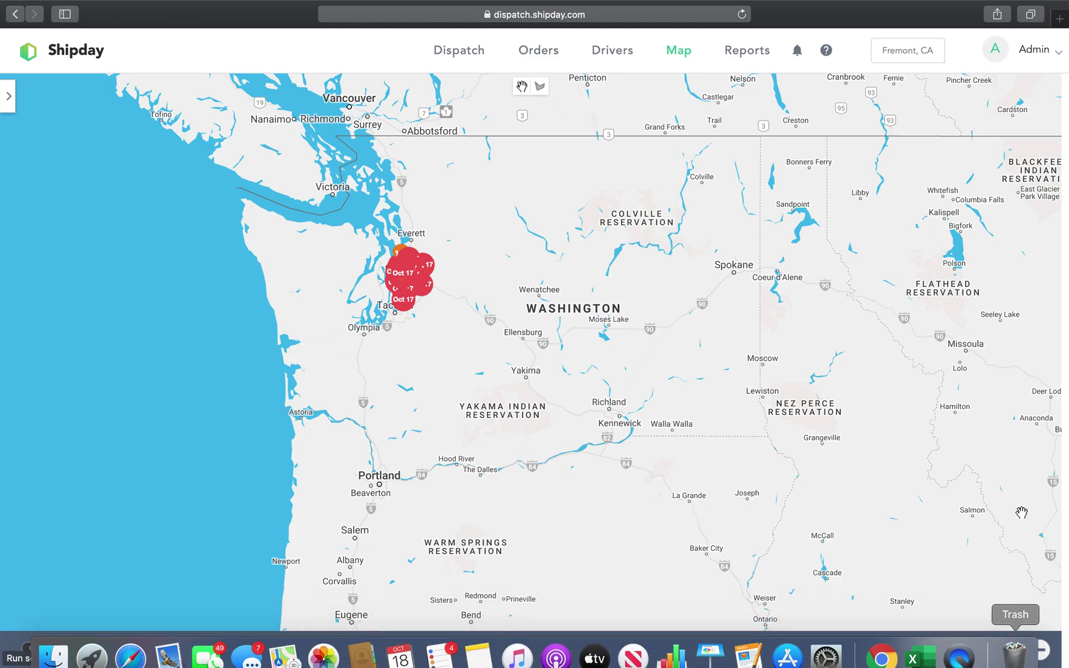
scroll(918, 579, "up", 5)
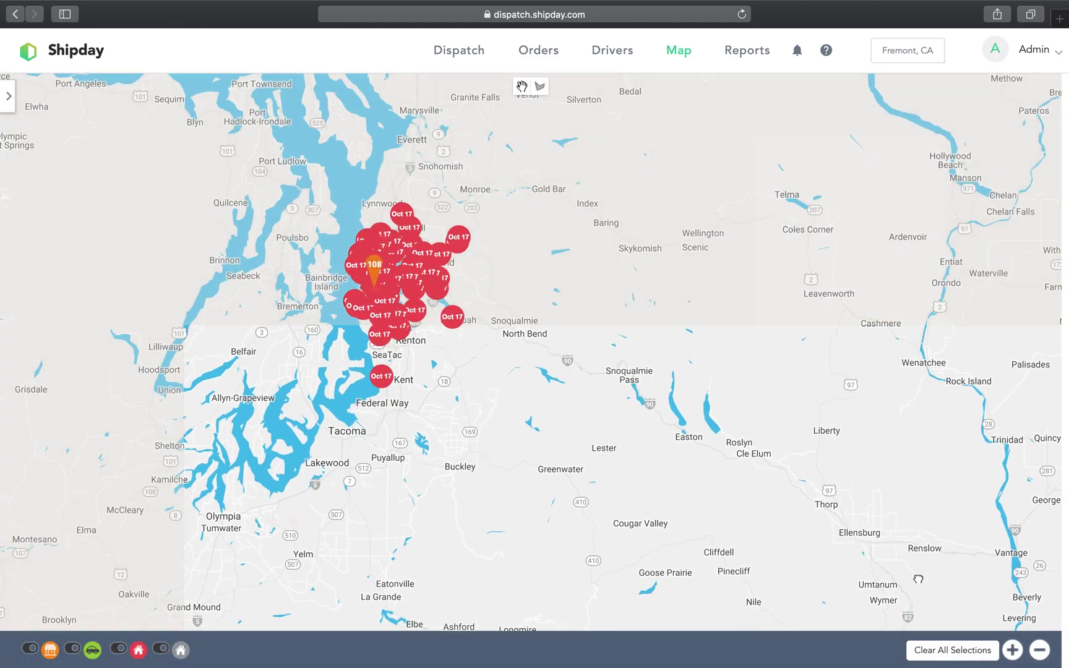
left_click_drag(597, 370, 675, 439)
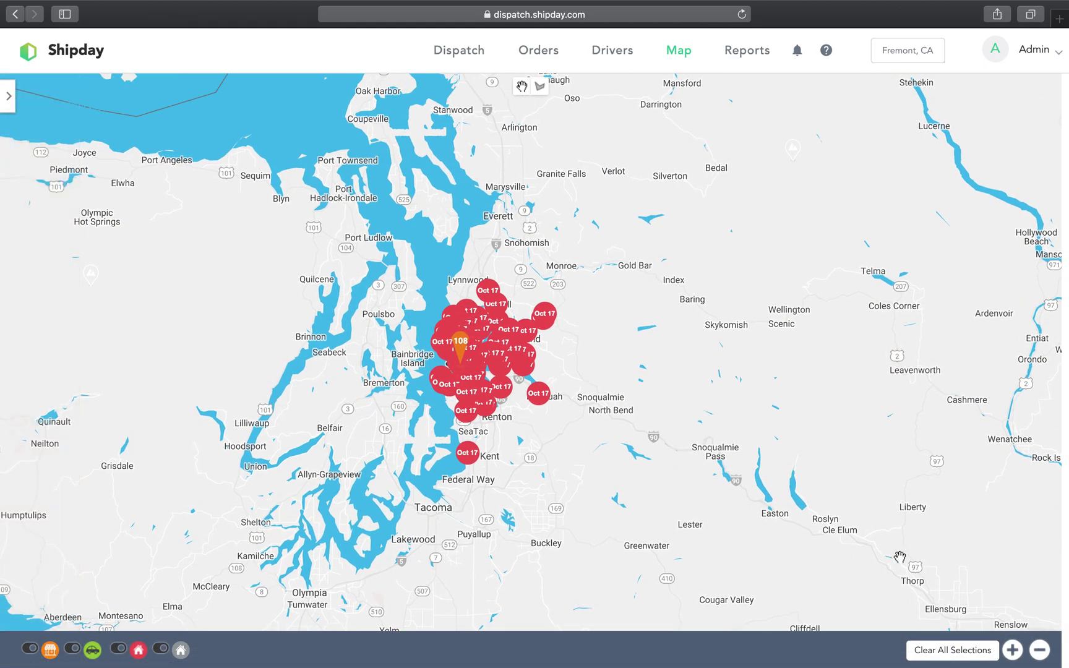
scroll(771, 518, "up", 5)
scroll(935, 525, "down", 2)
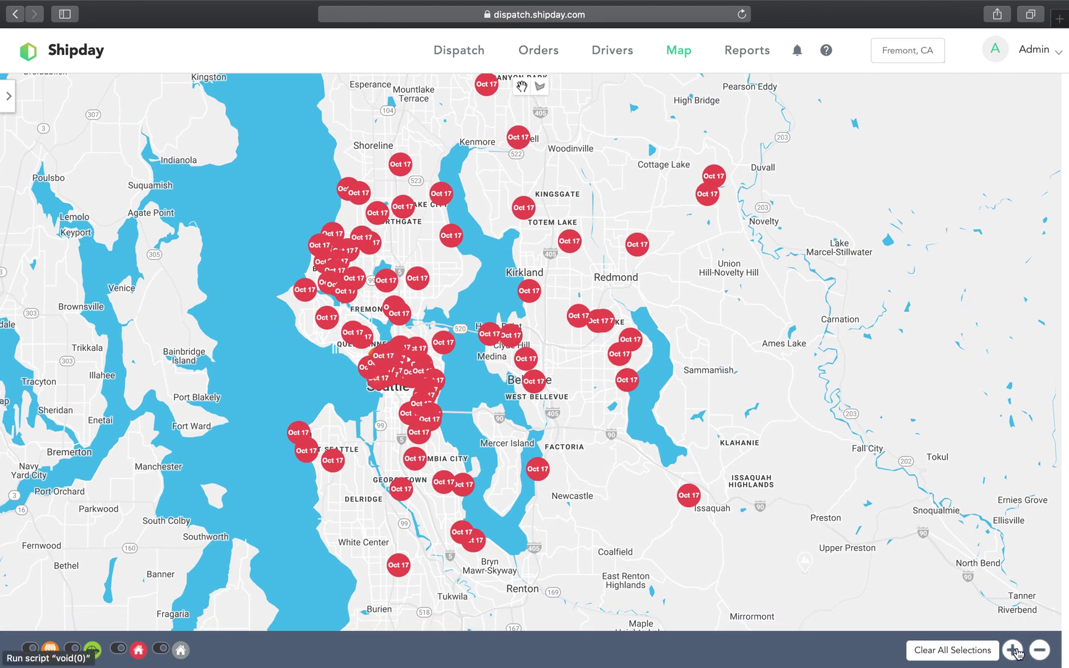
left_click_drag(961, 581, 1000, 607)
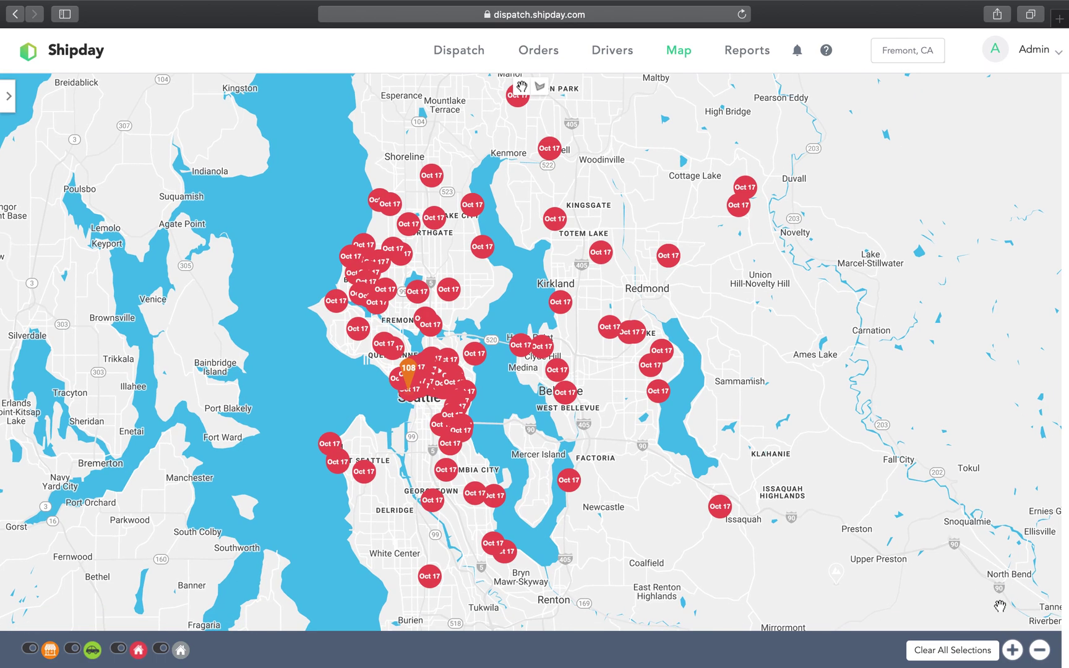
left_click_drag(935, 479, 948, 514)
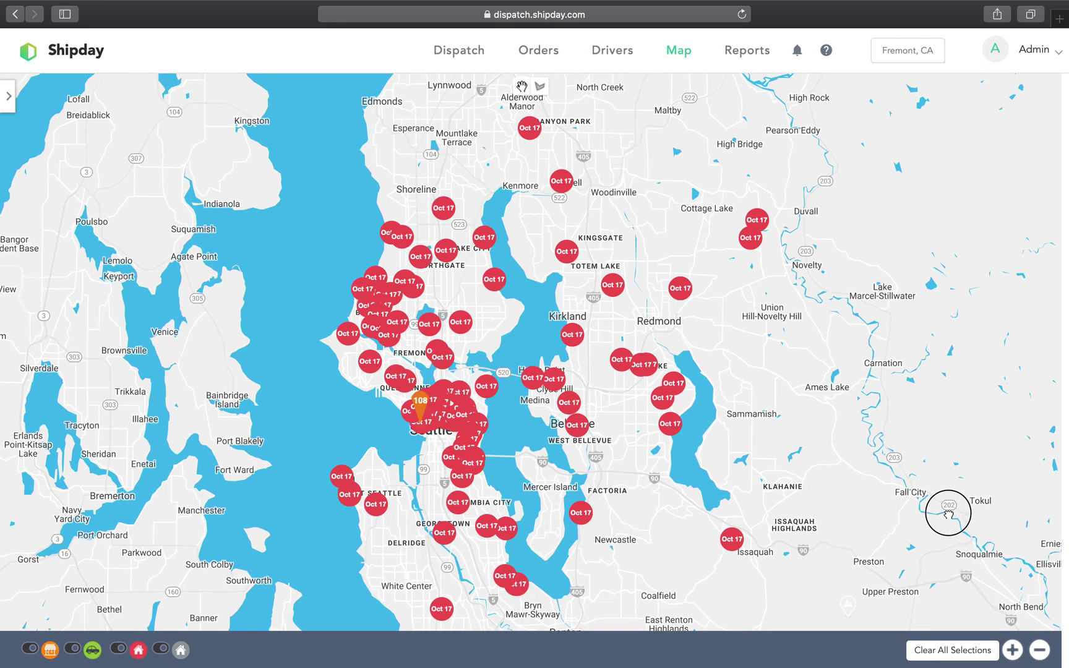
left_click(540, 86)
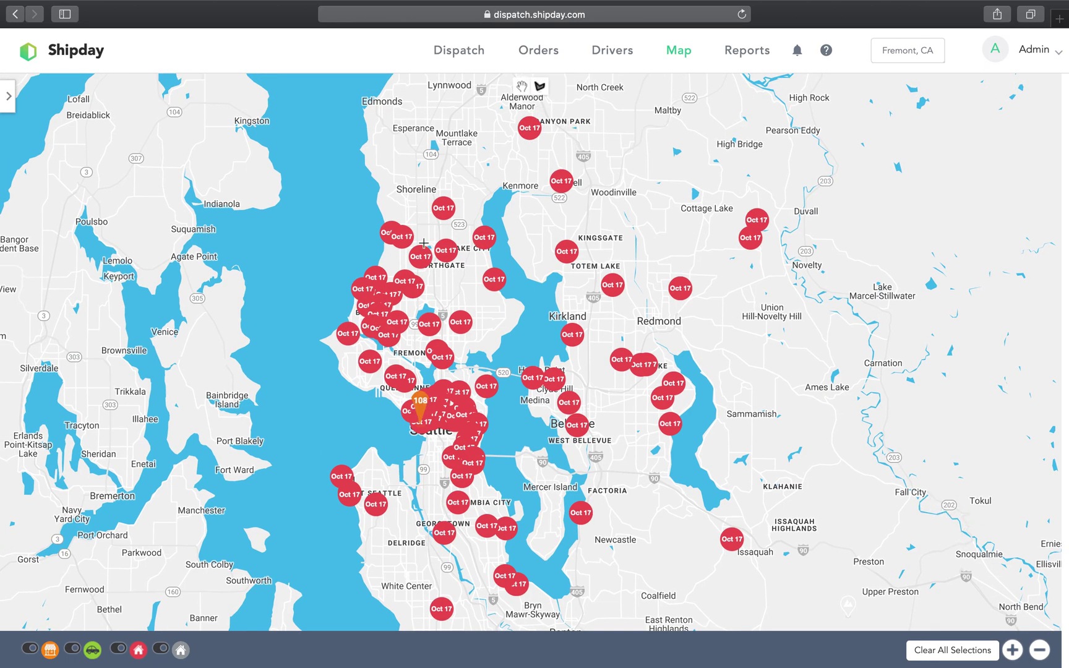
left_click(540, 88)
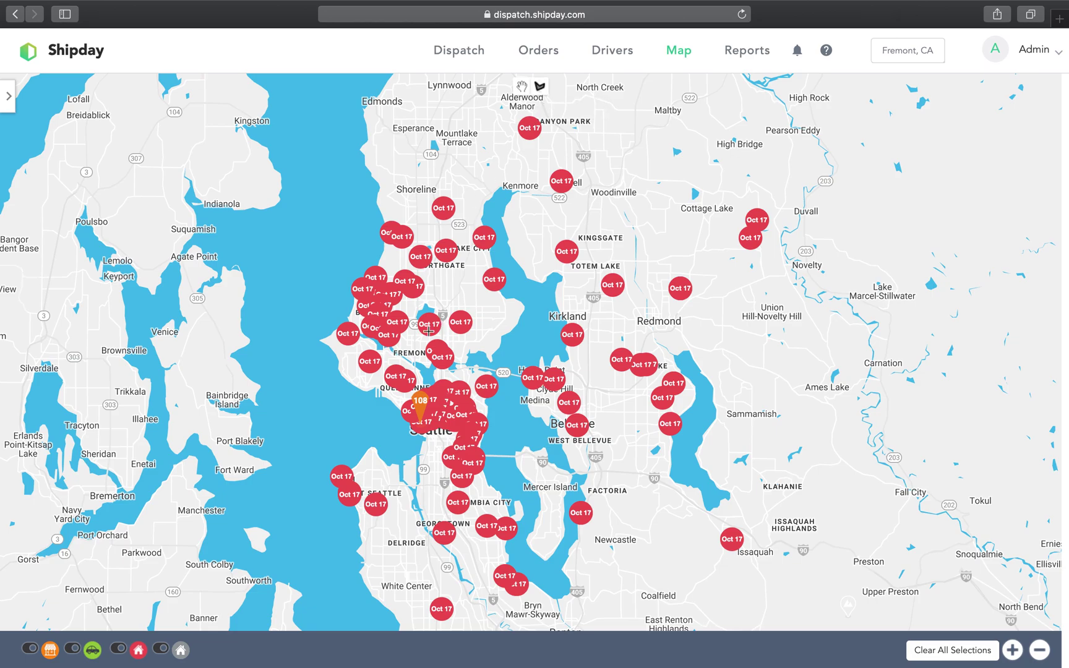
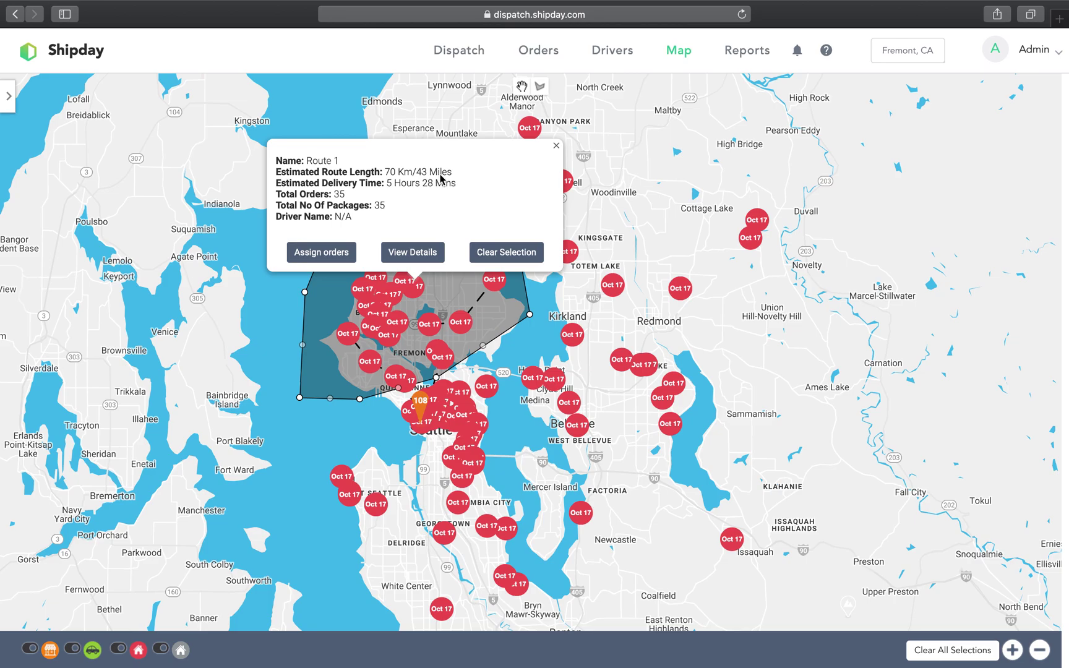
- View the details of Route 1, review its ordered list of stops, and close the route's info window
left_click(437, 253)
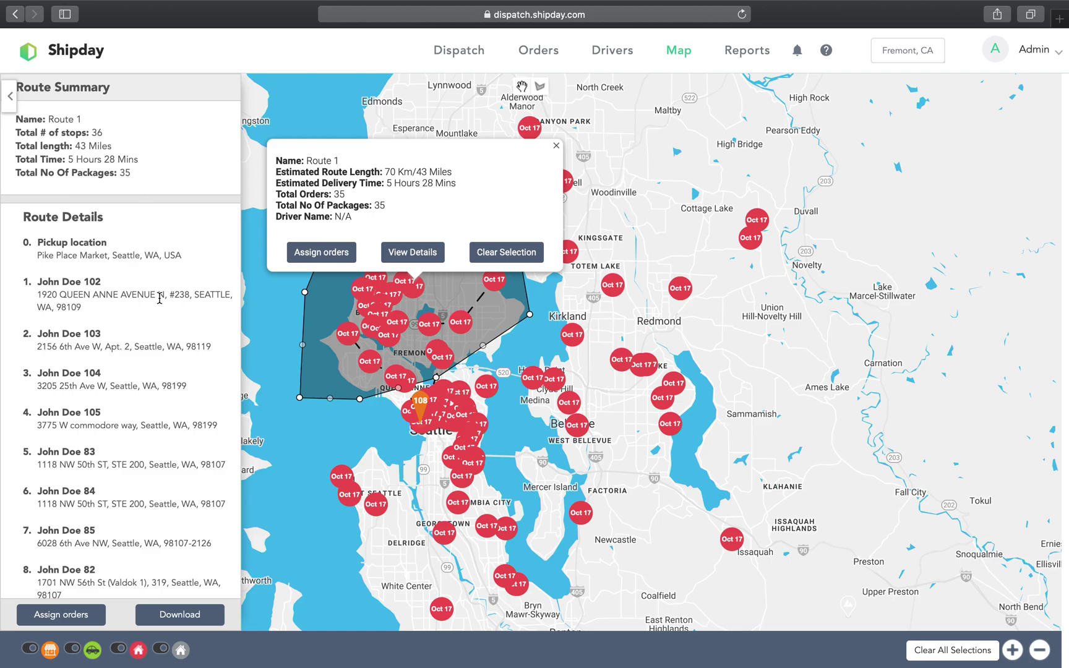
scroll(159, 299, "down", 5)
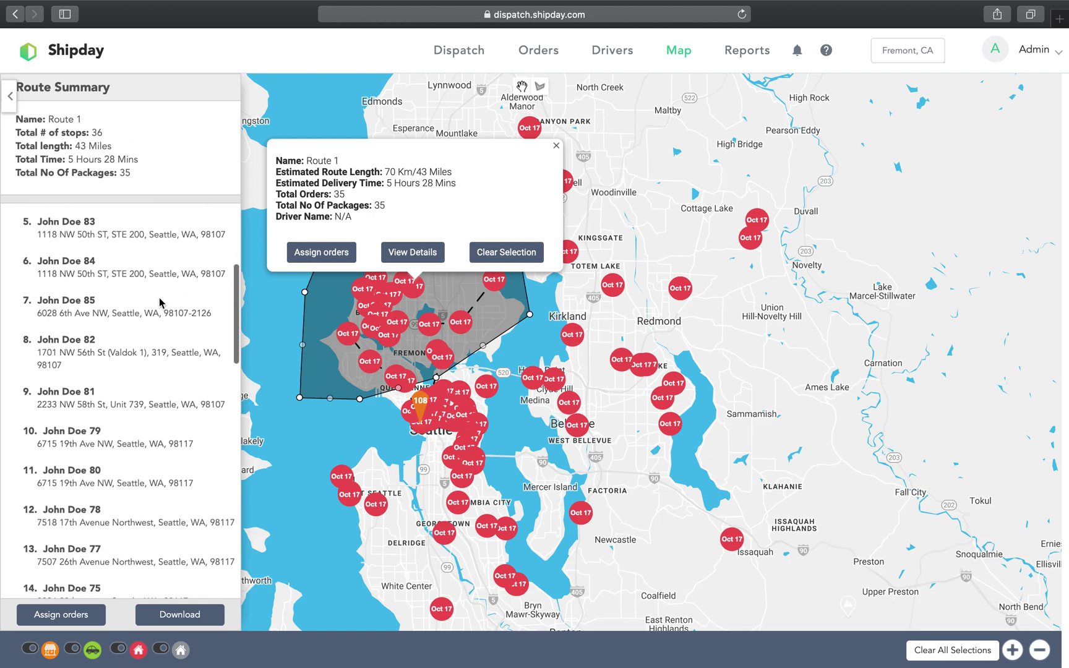
scroll(160, 302, "down", 5)
scroll(160, 302, "up", 10)
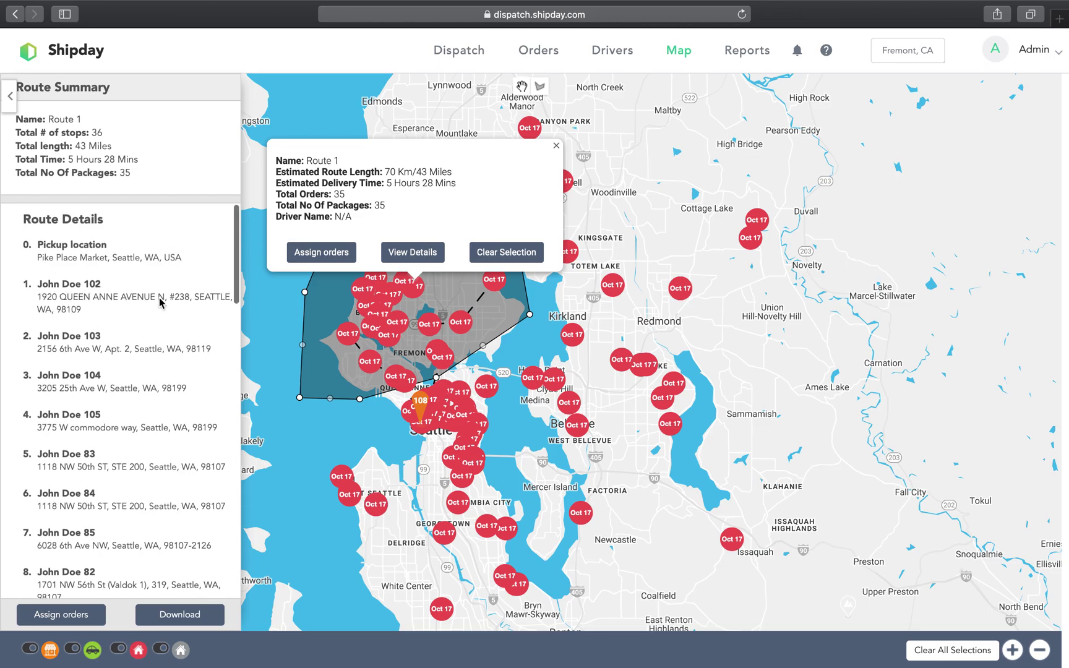
double_click(642, 157)
left_click(556, 145)
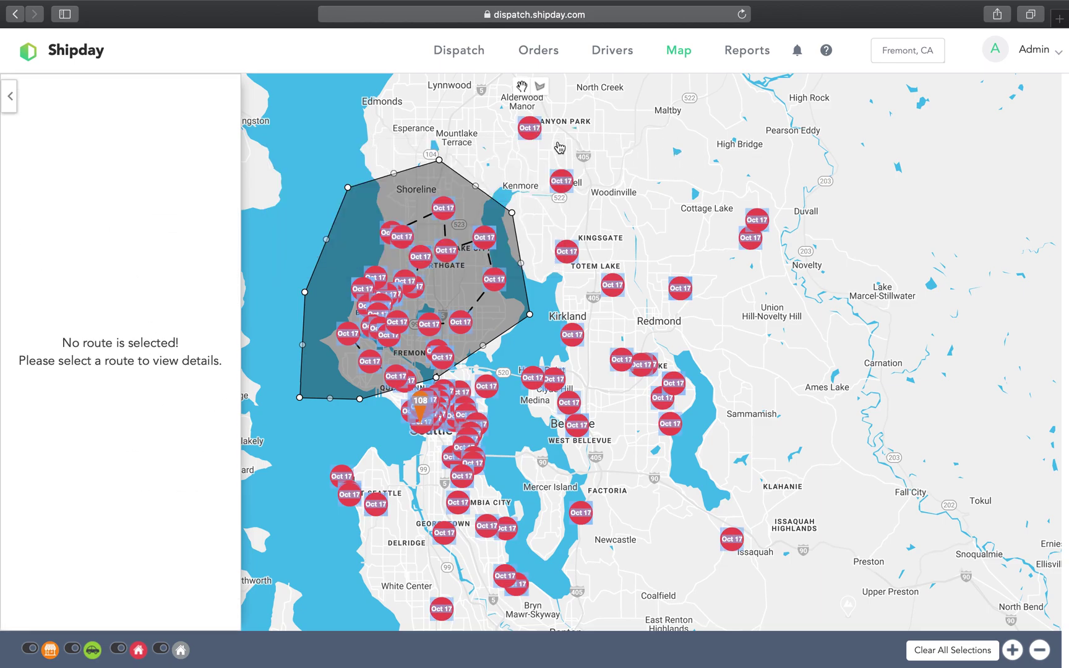
- Examine the route's path and direction closely on the map, from Pike Place Market through the enclosed area
left_click(1013, 649)
left_click(1013, 649)
left_click_drag(716, 326, 989, 470)
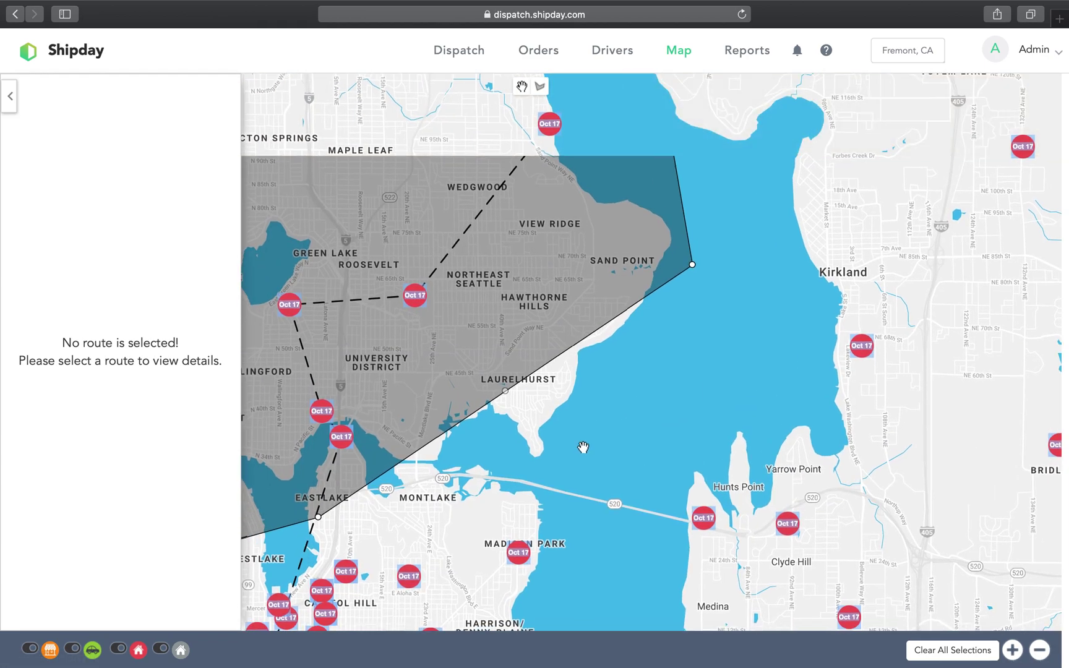
left_click_drag(765, 447, 961, 348)
left_click_drag(746, 453, 853, 355)
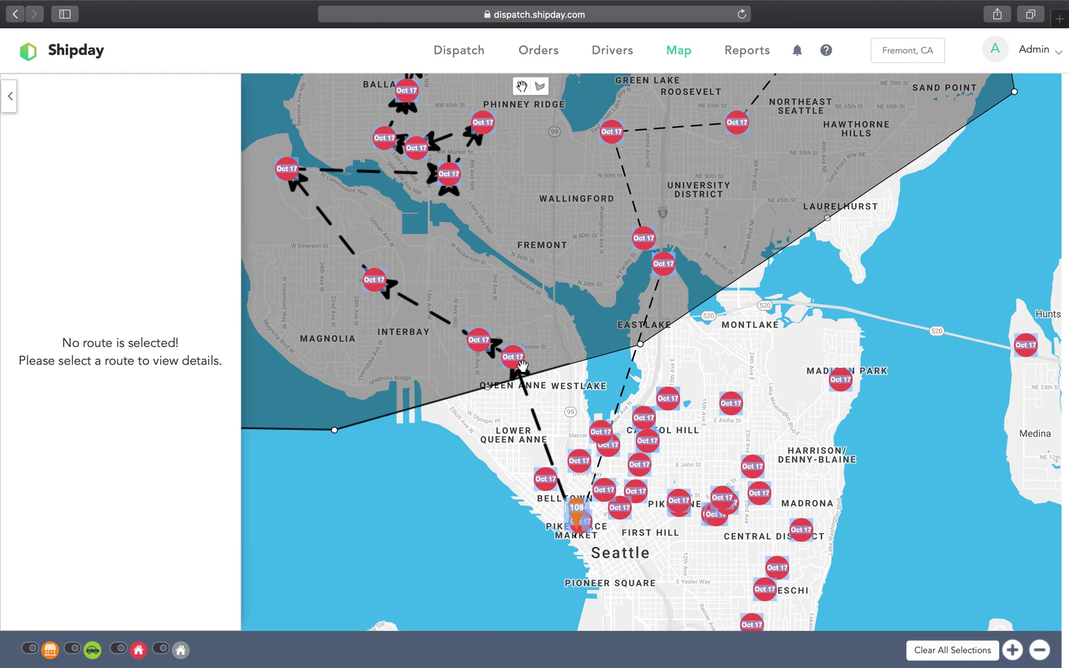
left_click(373, 422)
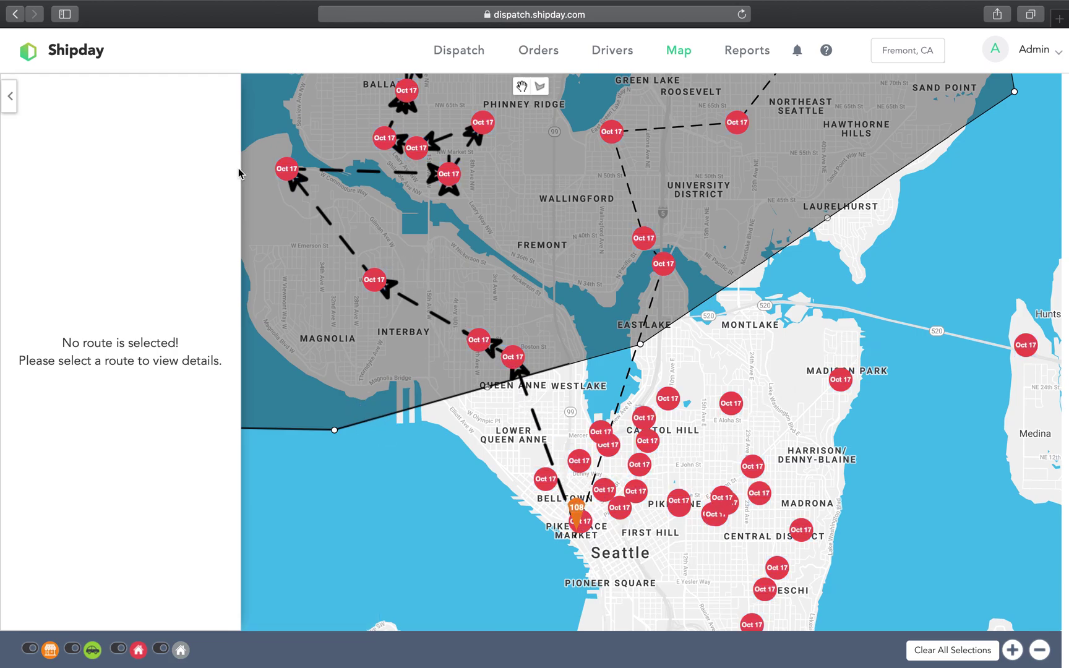
left_click(10, 96)
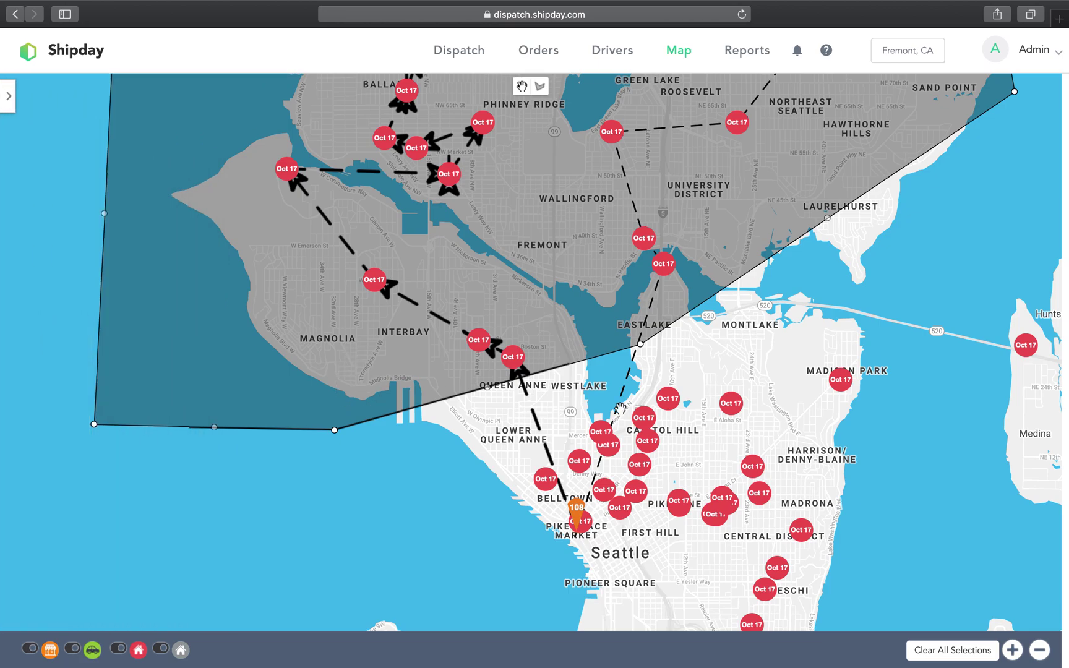
left_click_drag(790, 465, 773, 622)
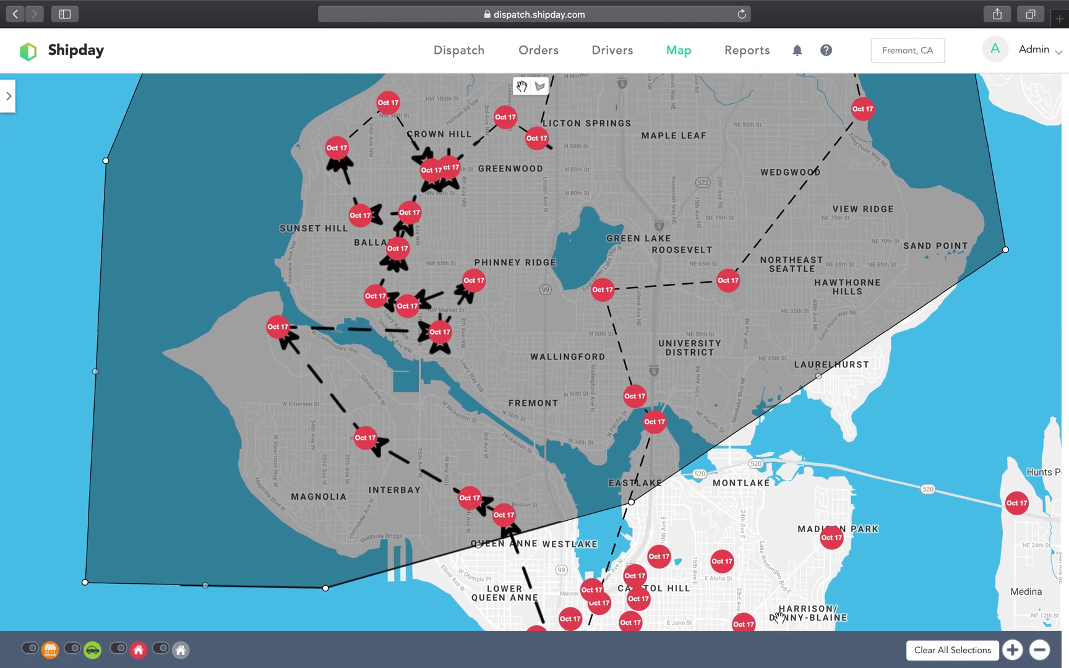
left_click_drag(838, 428, 724, 525)
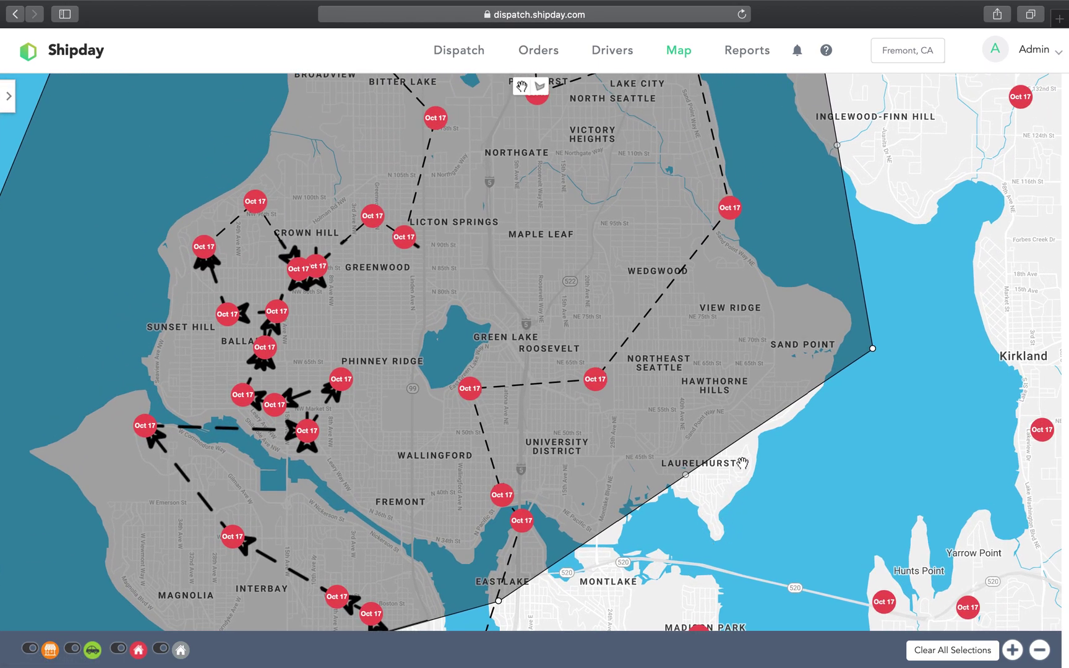
left_click_drag(750, 464, 842, 377)
- Reopen the details of Route 1 and check its full stop sequence from pickup location to return
left_click(13, 104)
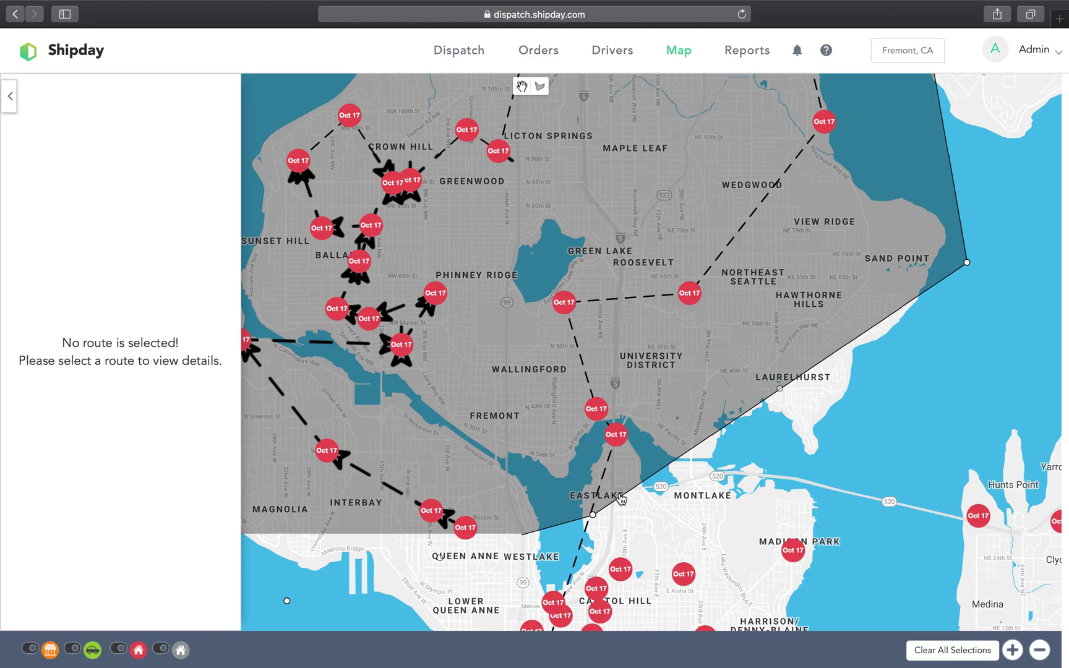
left_click(593, 516)
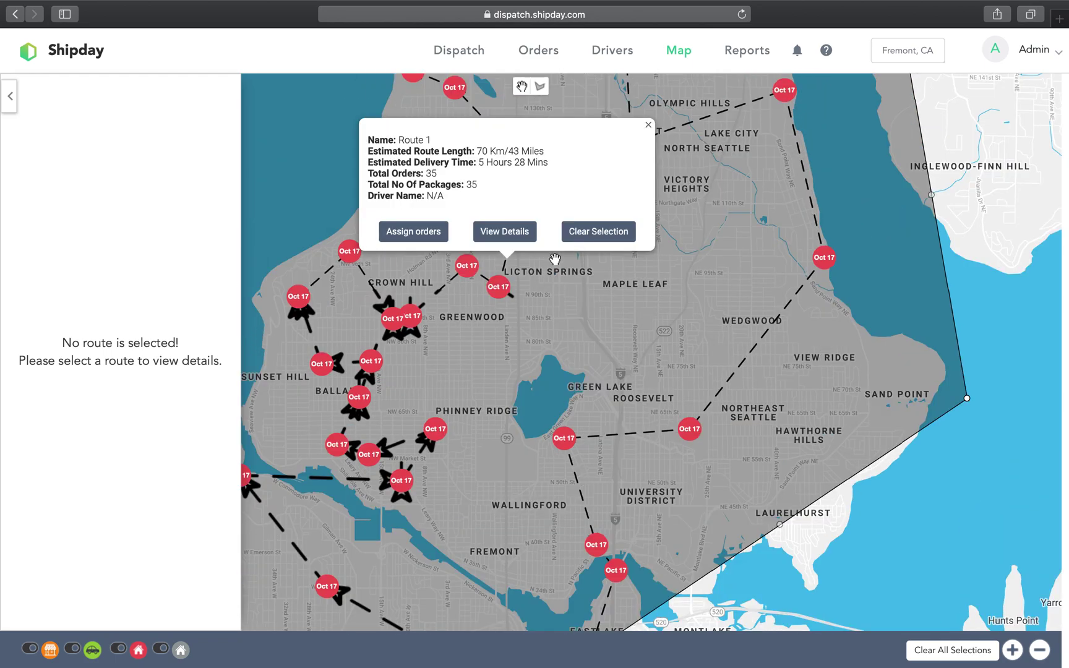
left_click(523, 232)
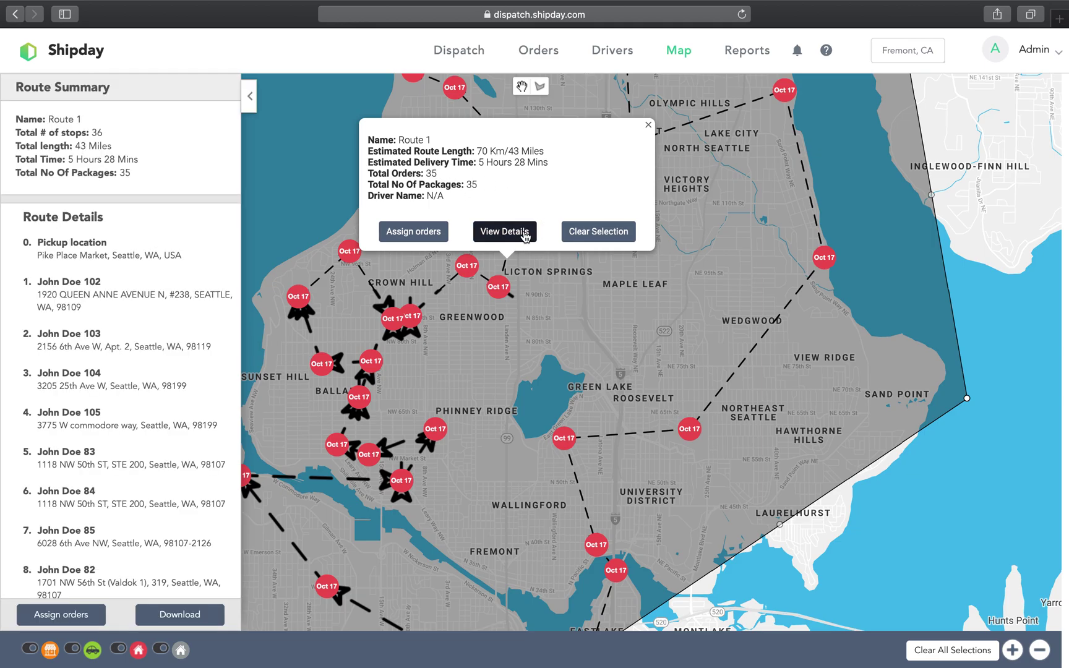
scroll(167, 420, "down", 10)
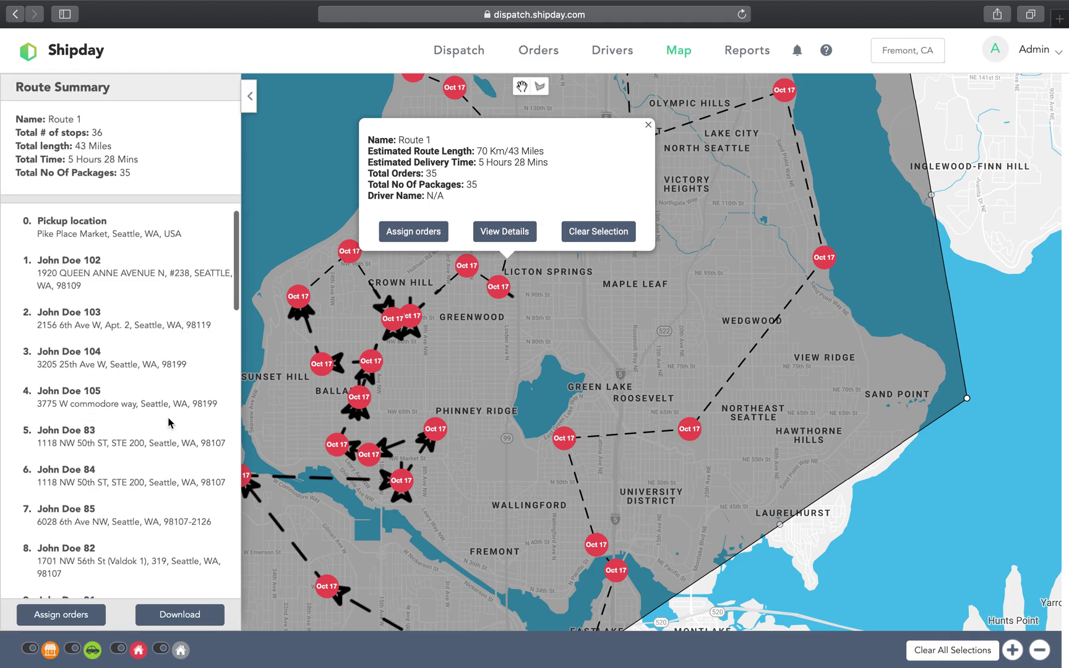
scroll(168, 418, "down", 15)
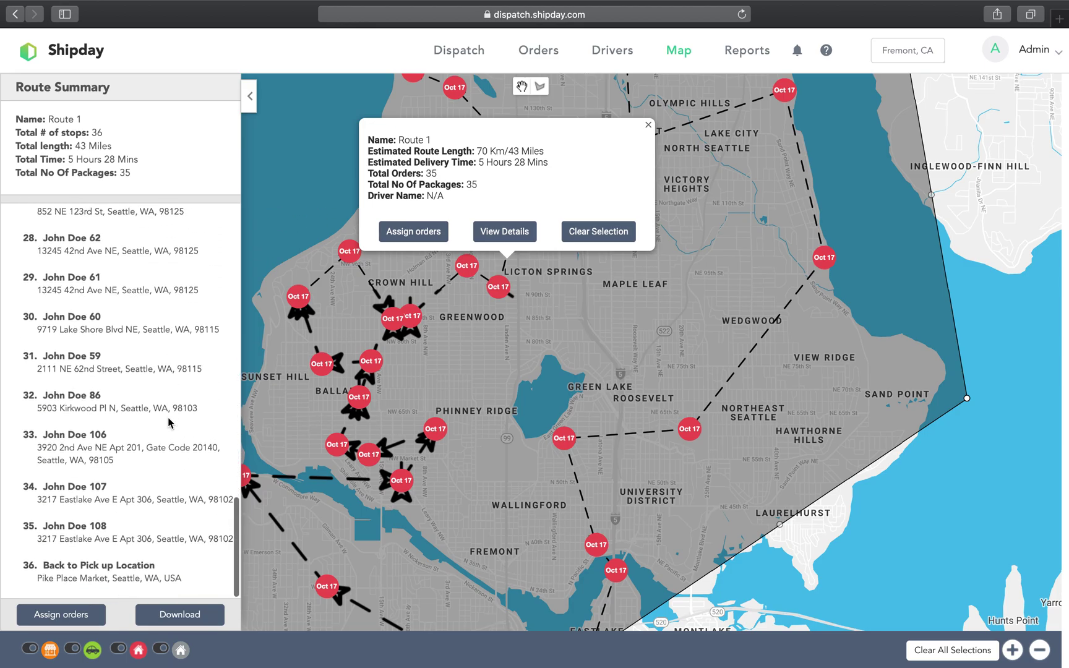
scroll(168, 418, "up", 15)
scroll(168, 423, "up", 6)
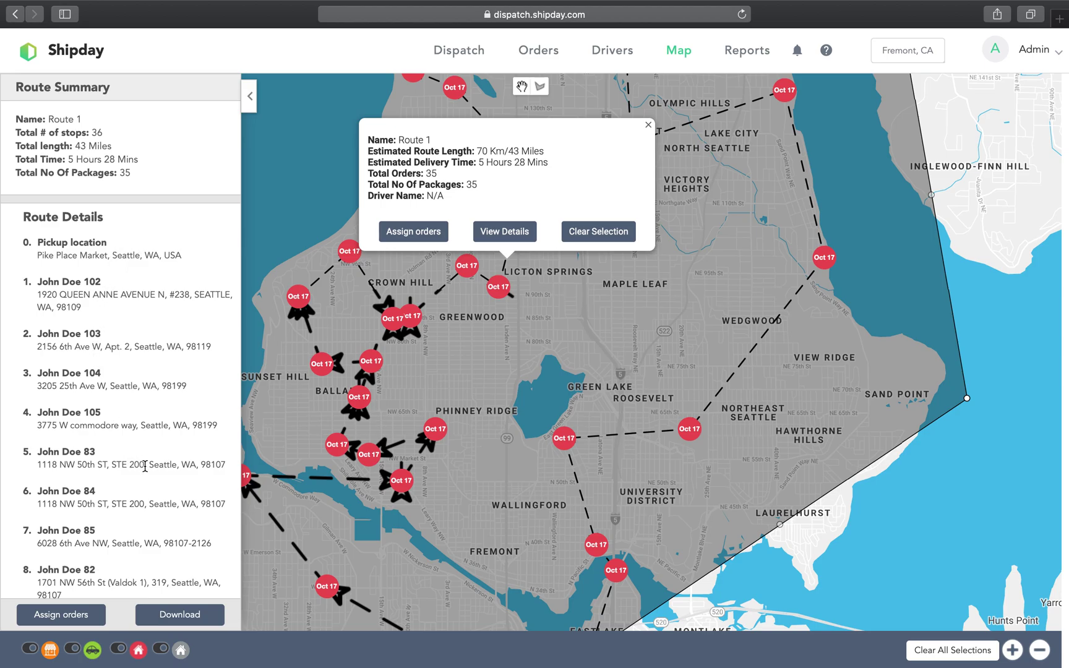
- Try to assign the orders of Route 1 to a driver, and close the assignment dialog
left_click(64, 619)
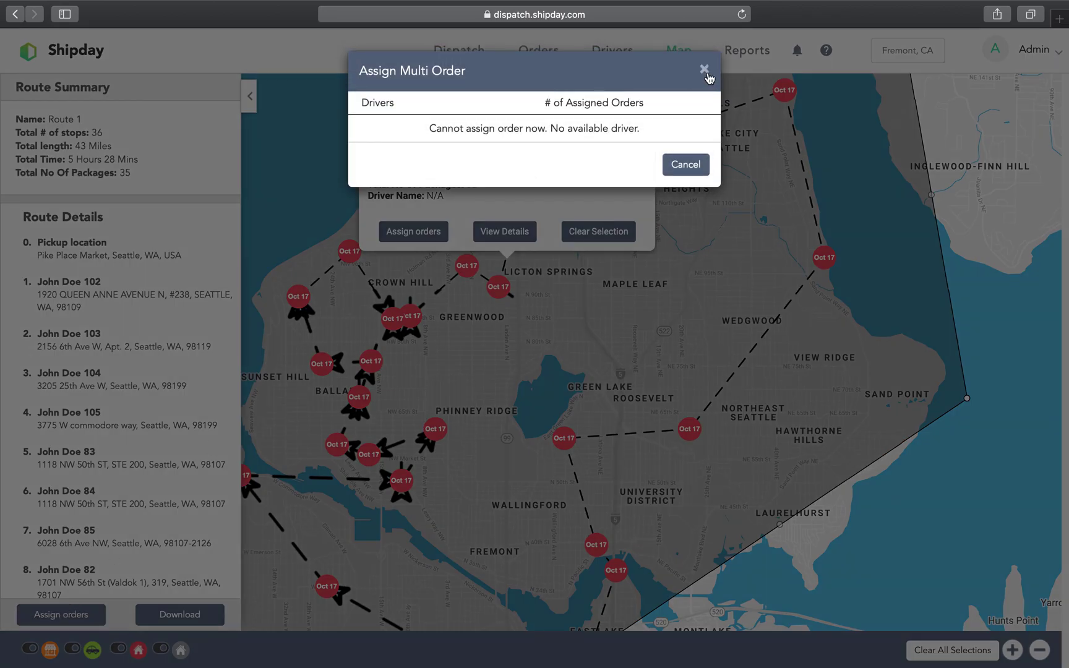
left_click(706, 73)
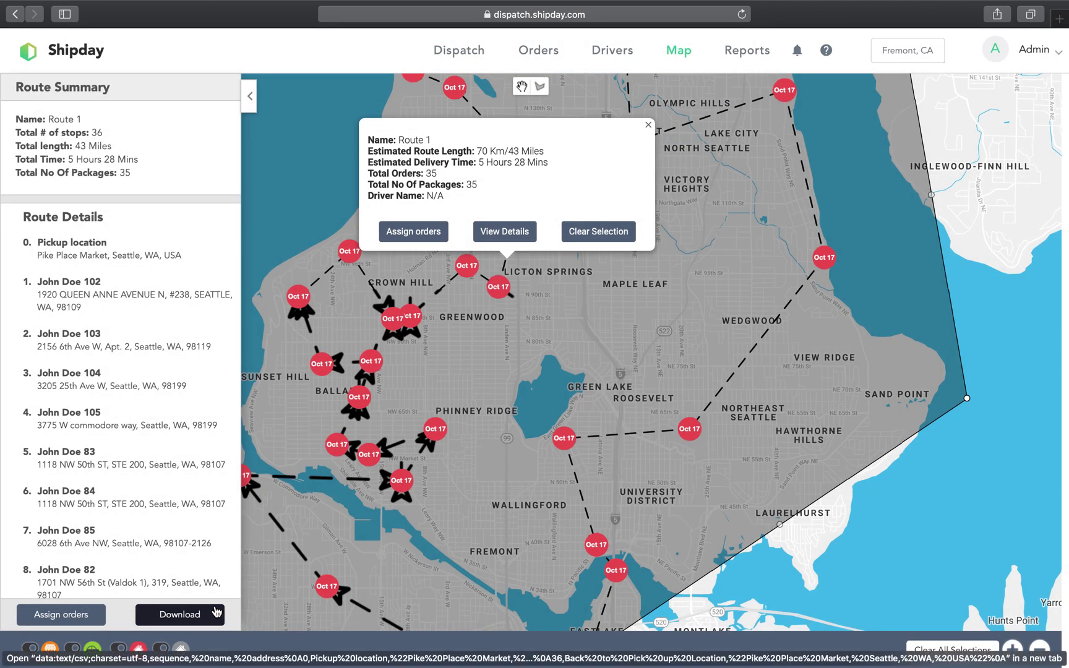
- Download Route 1 as a CSV file and open the downloaded file in Numbers
left_click(214, 615)
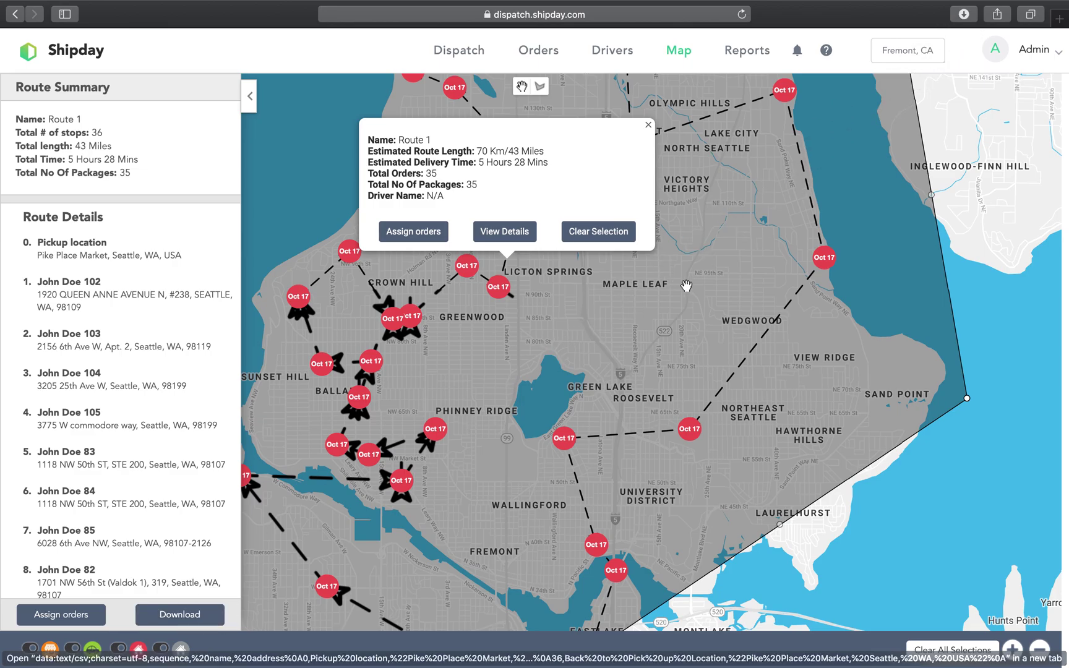
left_click(963, 15)
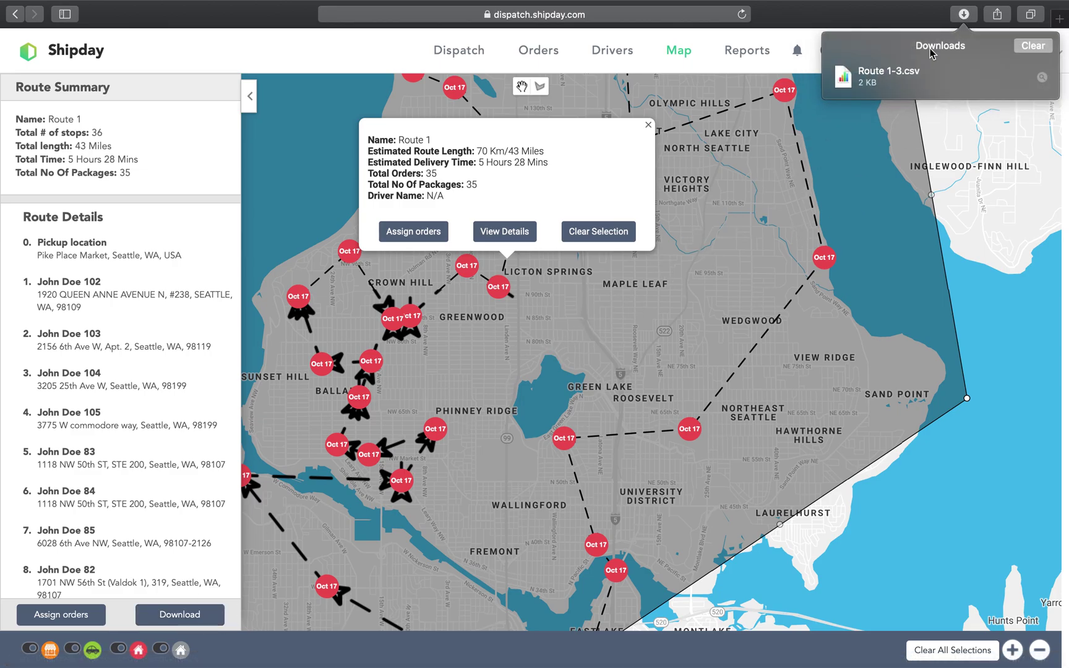
left_click(900, 83)
double_click(900, 83)
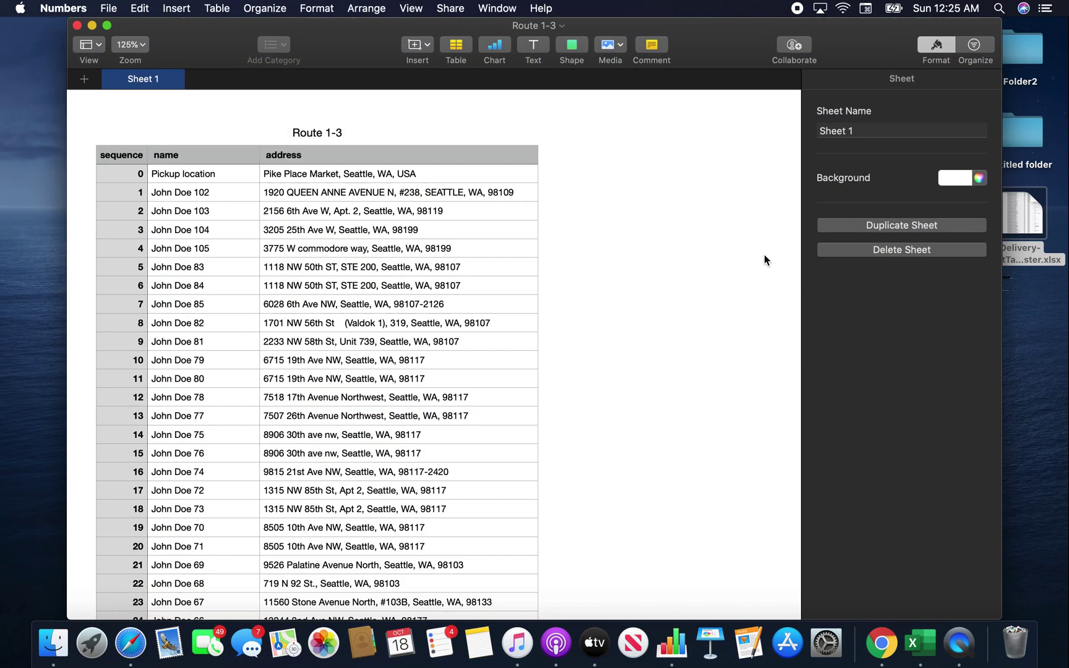
- Review the sequence, names and addresses of all stops in the downloaded route table
left_click(450, 327)
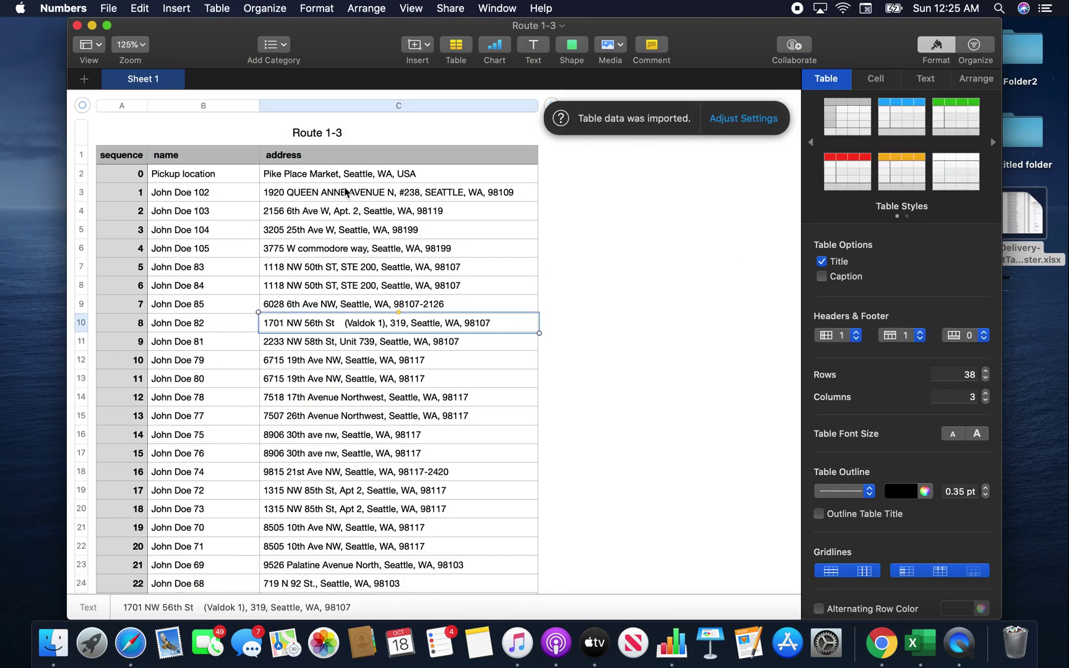
scroll(397, 312, "down", 10)
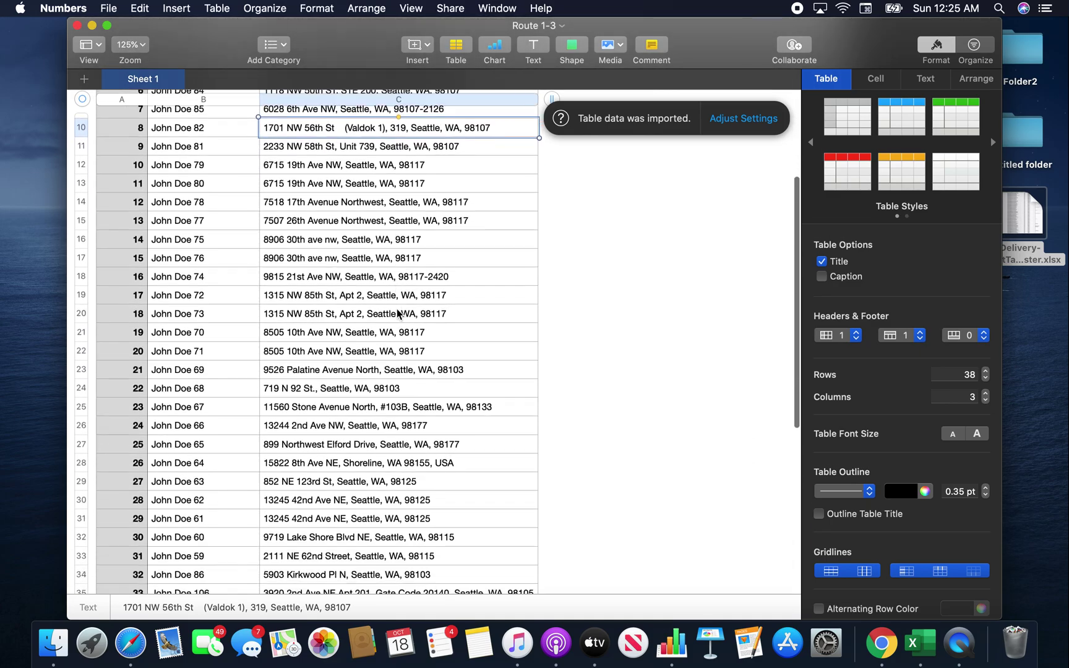
scroll(398, 313, "down", 5)
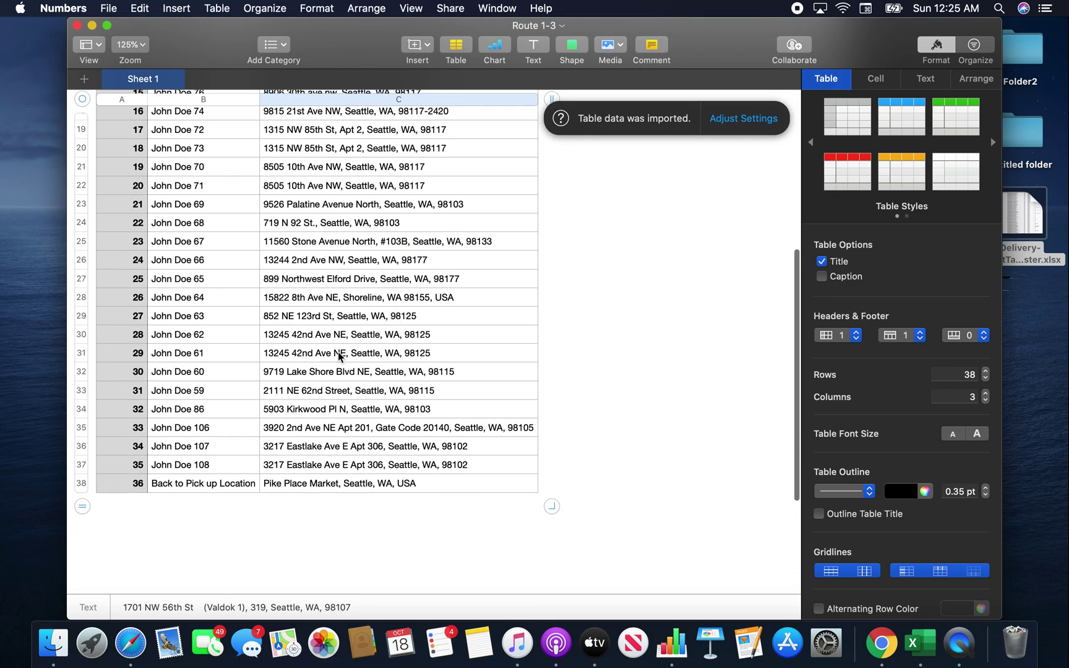
scroll(274, 475, "up", 10)
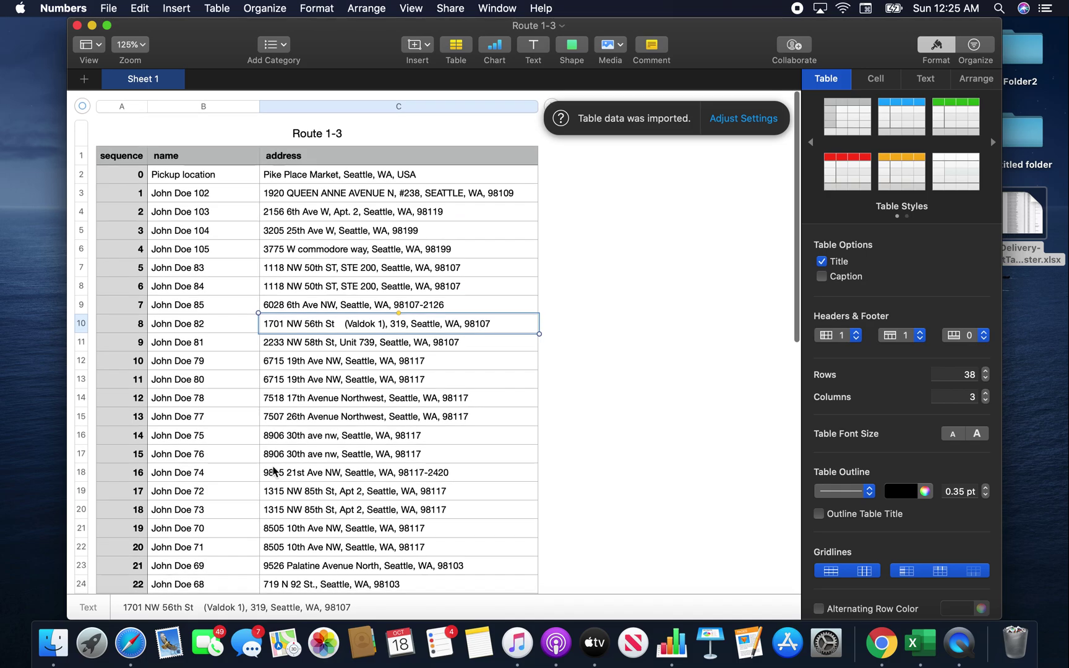
- Close the downloaded route table, switch back to Shipday in Safari, and clear the Route 1 selection from the map
left_click(77, 24)
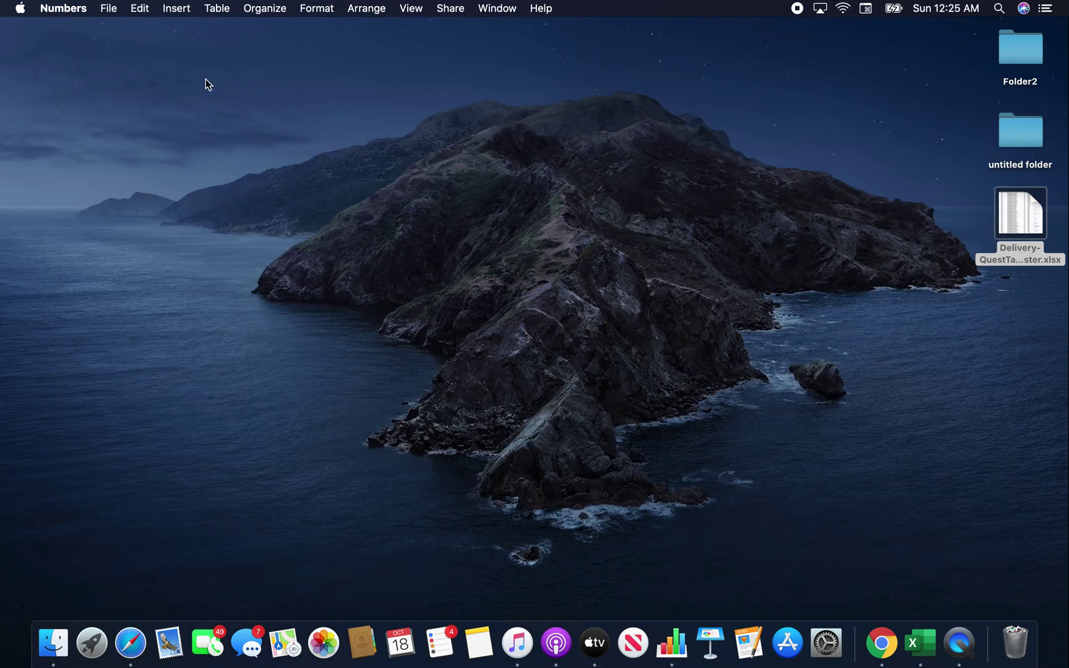
right_click(130, 644)
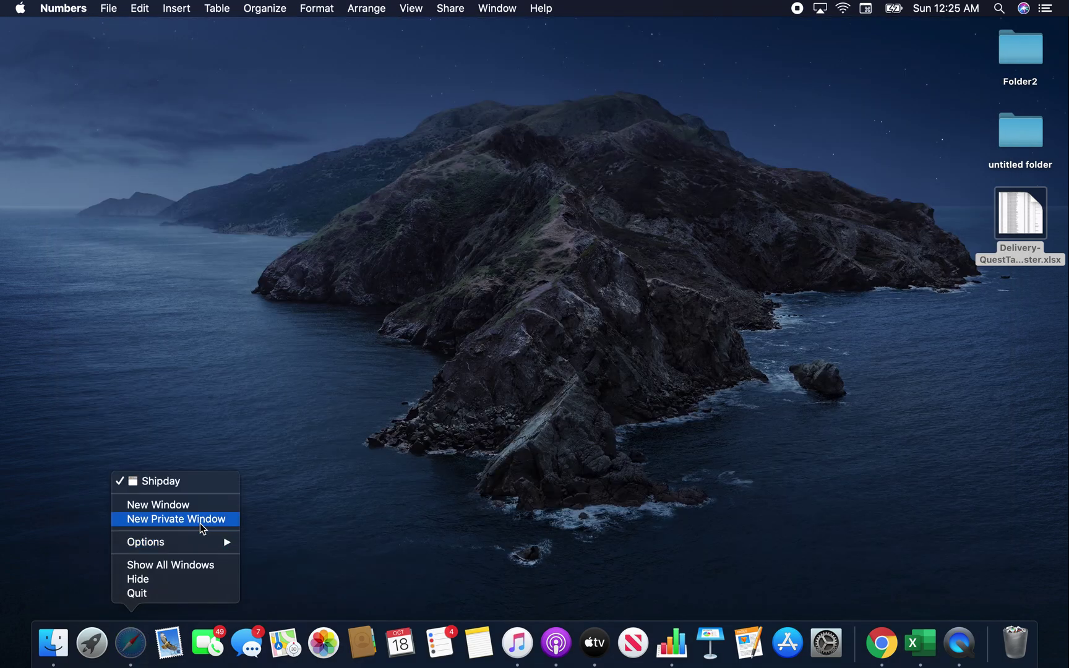
left_click(203, 486)
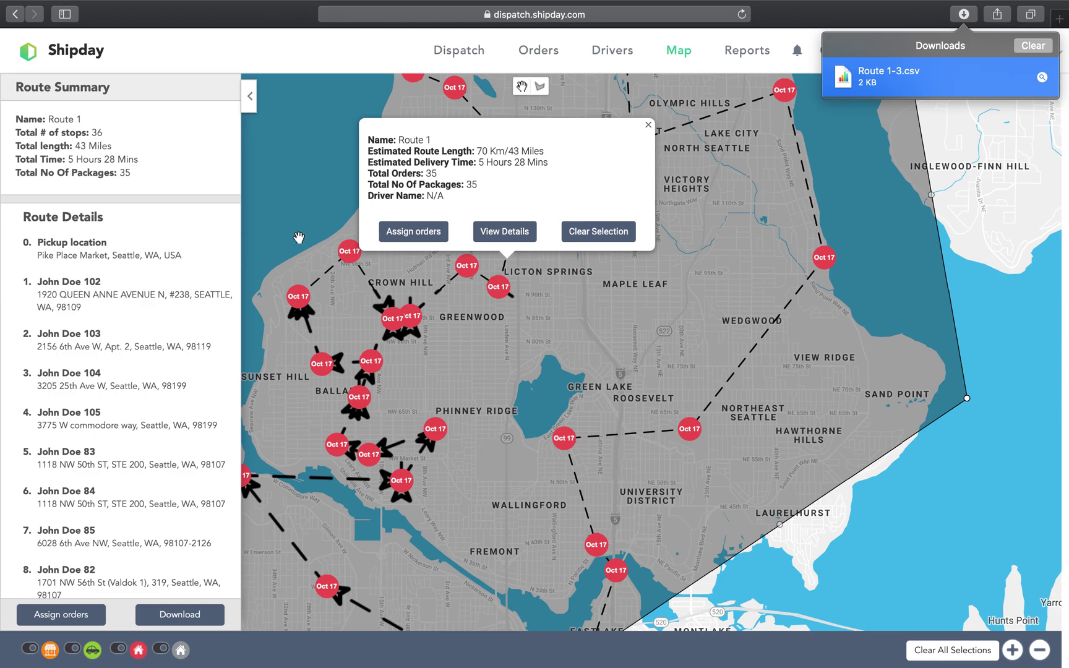
left_click(252, 98)
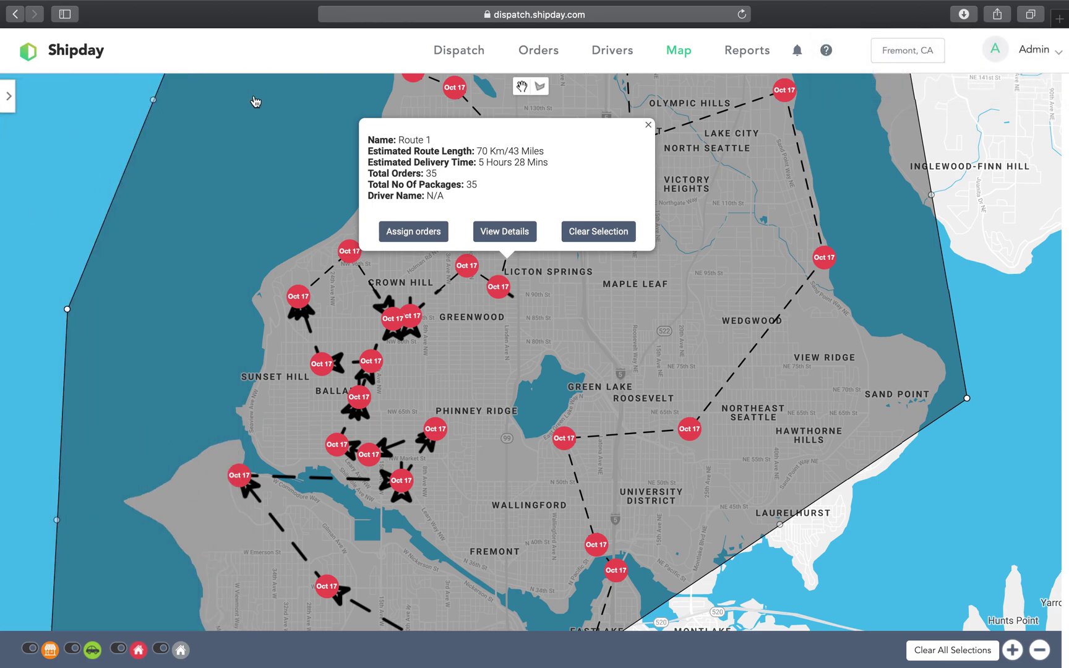
left_click(609, 233)
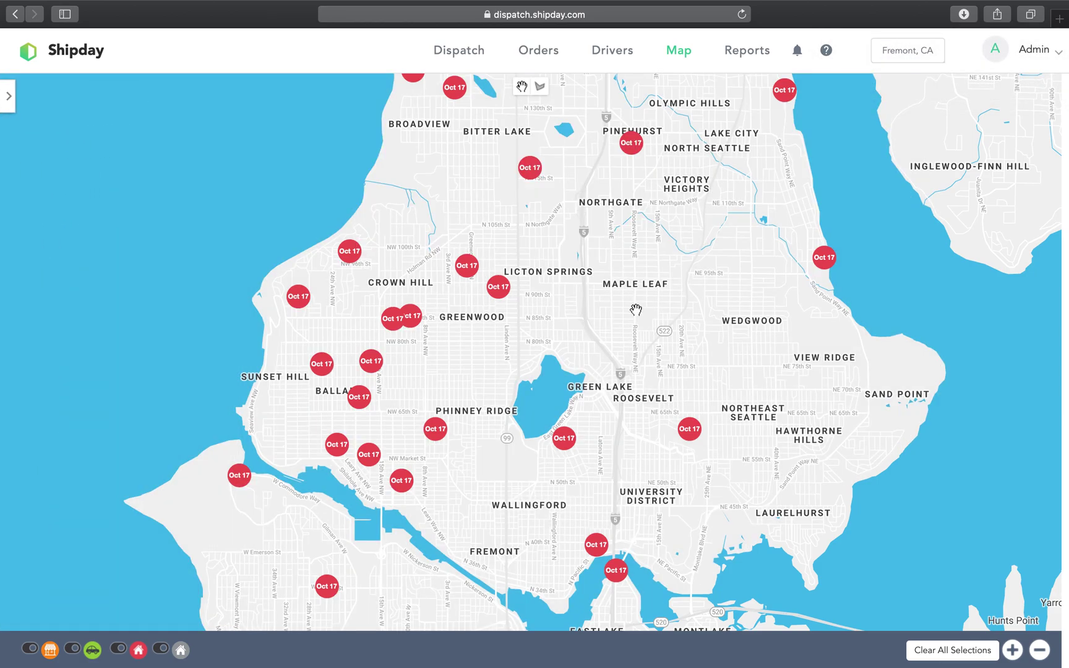
- Outline the orders in north Seattle, from Shoreline down to Fremont and Queen Anne, as a polygon selection to build a route
left_click(1040, 650)
left_click(1040, 650)
left_click_drag(888, 509, 766, 444)
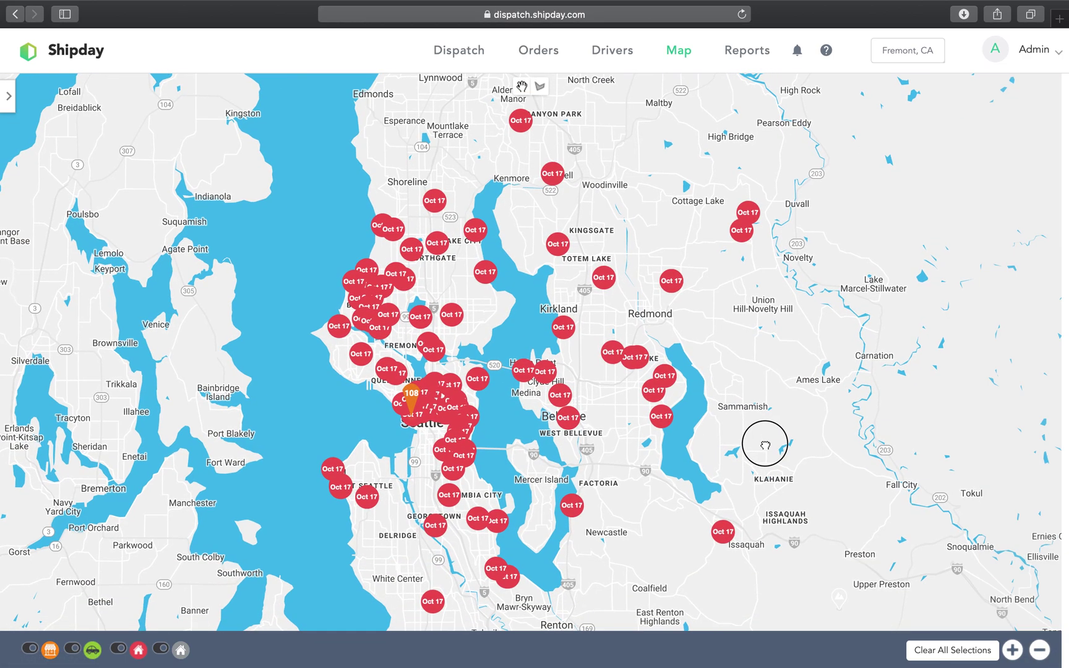
left_click(539, 89)
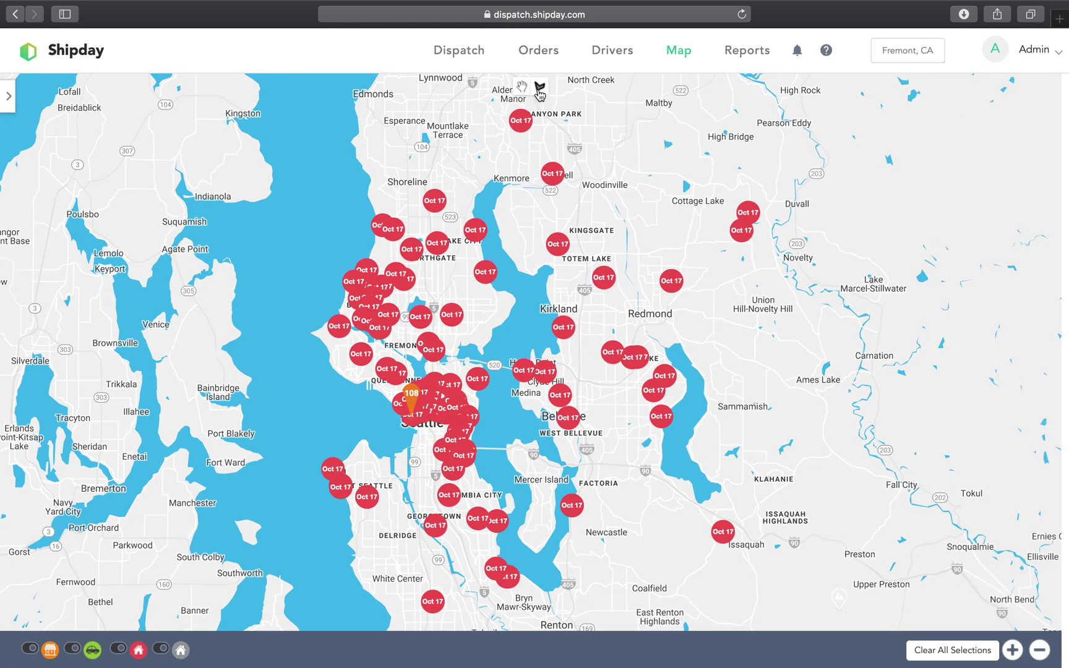
left_click(433, 365)
left_click(518, 288)
left_click(500, 171)
left_click(373, 169)
left_click(285, 266)
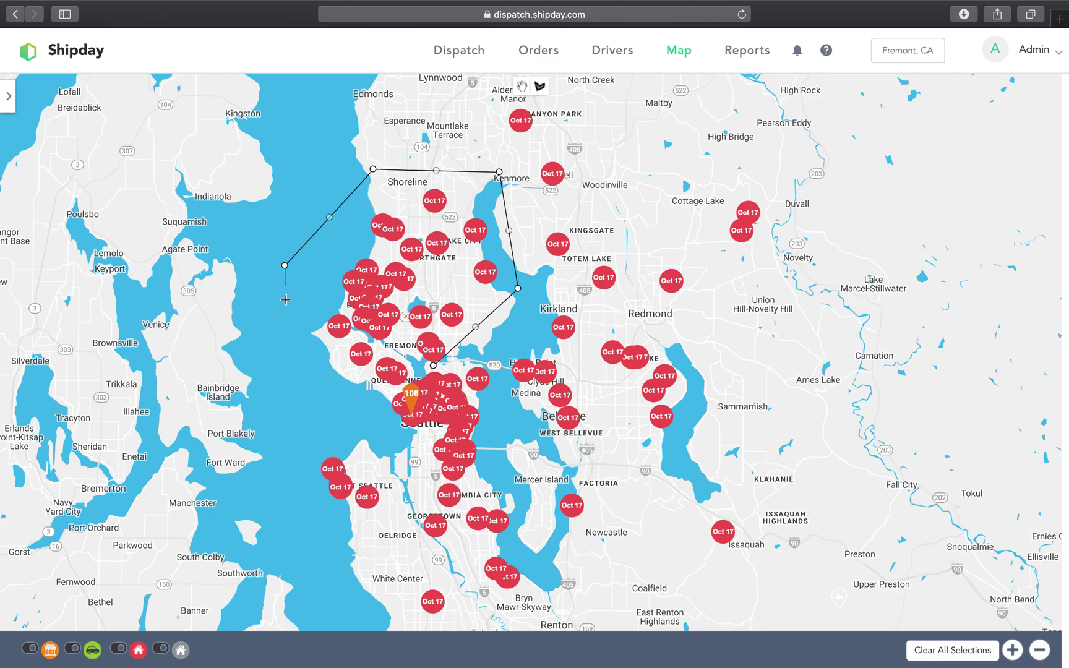
left_click(298, 353)
left_click(345, 394)
left_click(400, 388)
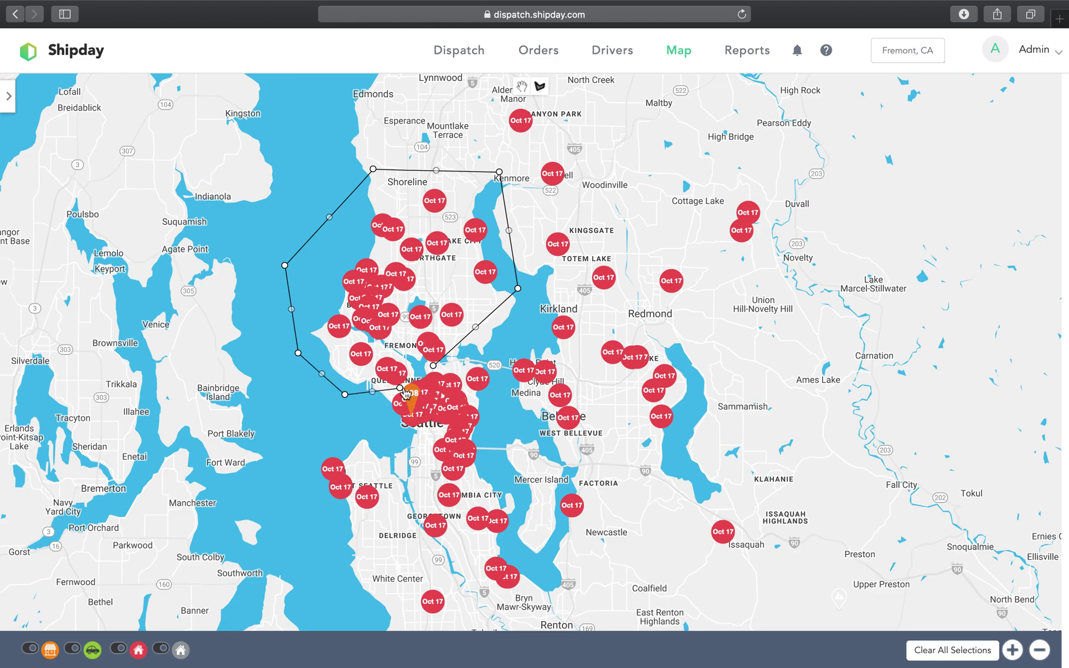
left_click(433, 365)
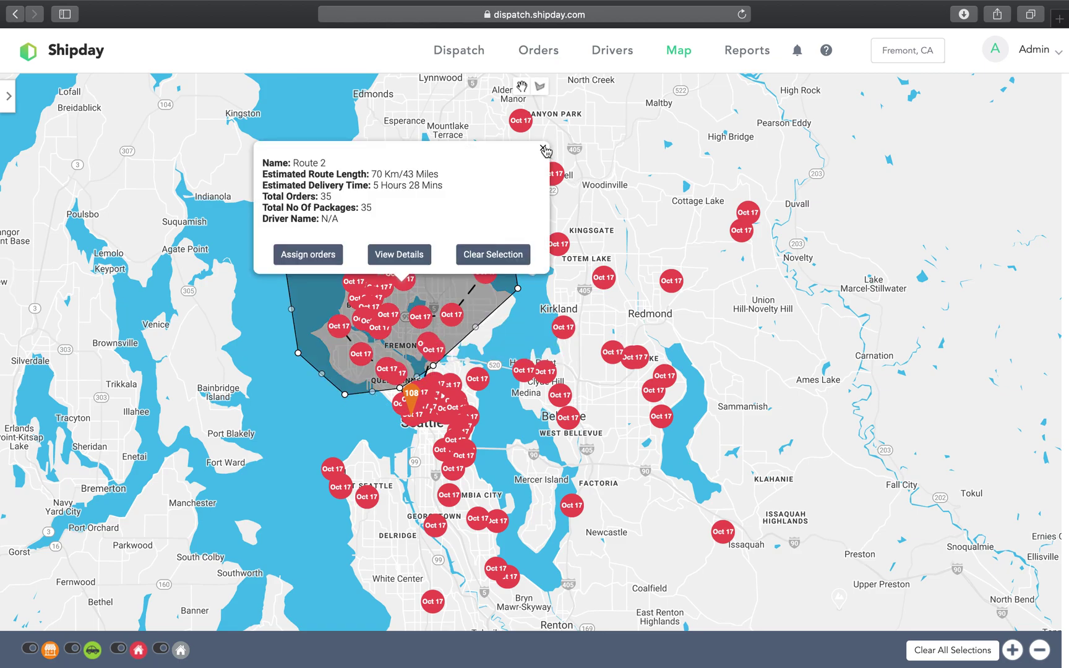
- Close the summary of Route 2, reopen it from its area on the map, and dismiss it again
left_click(543, 149)
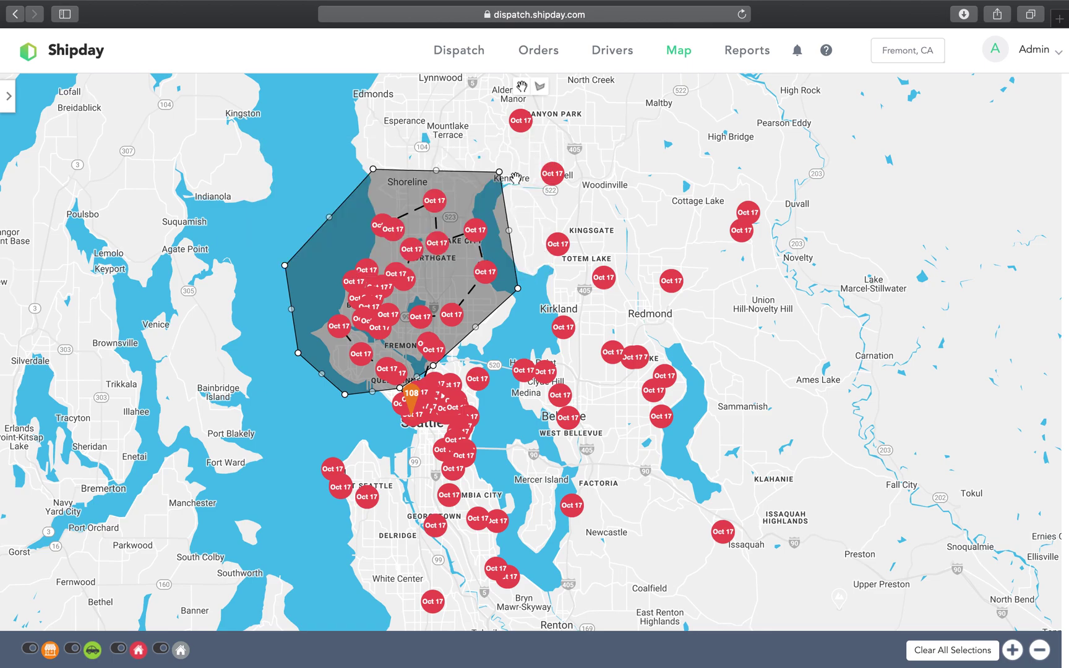
left_click(374, 171)
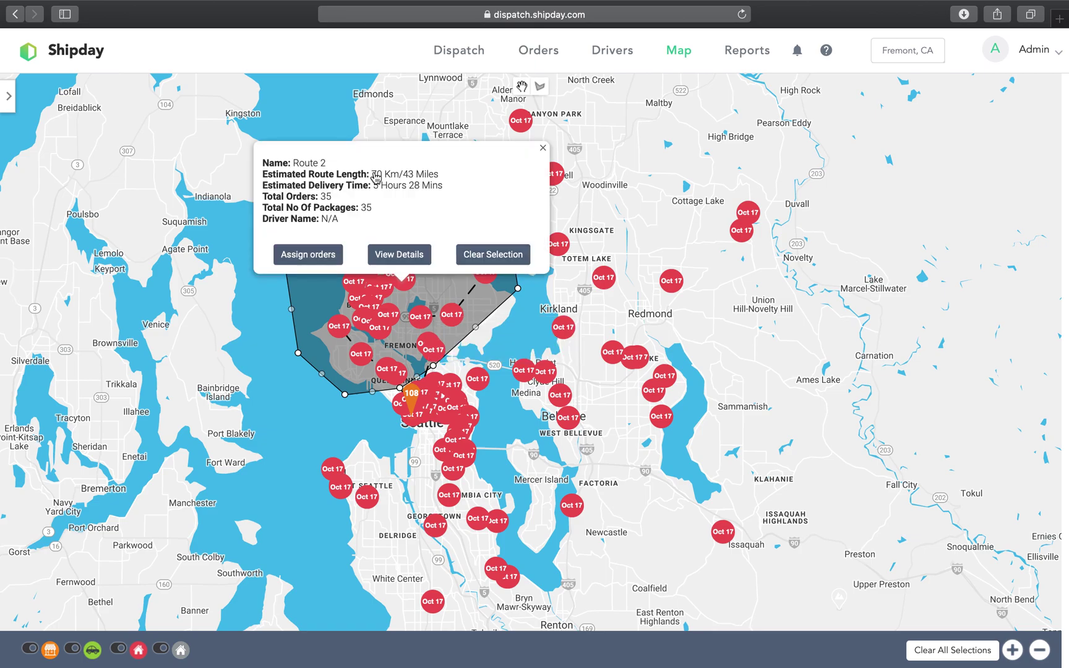
left_click(542, 147)
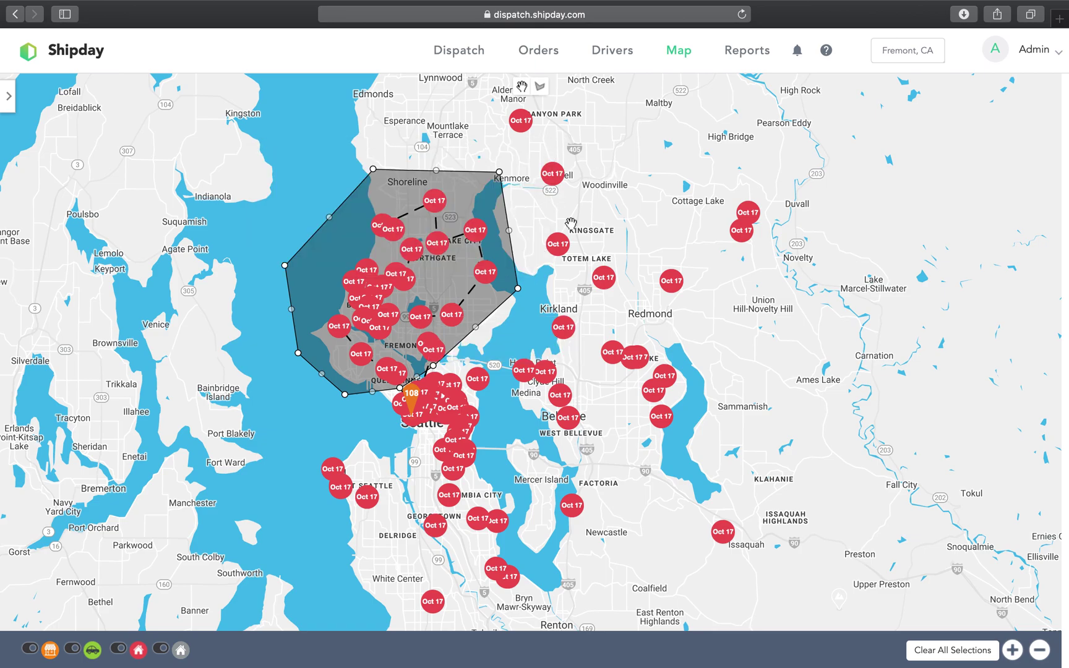
- Outline the orders around Canyon Park, Woodinville, Kirkland and Redmond as a second polygon selection to build another route
left_click(540, 86)
left_click(539, 342)
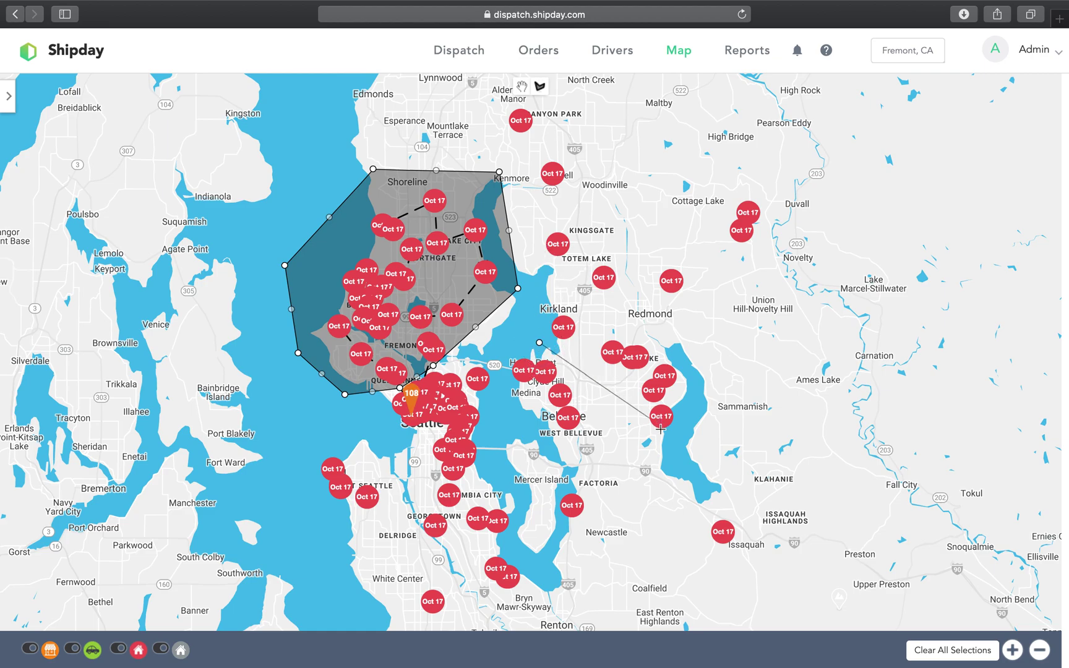
left_click(655, 446)
left_click(756, 374)
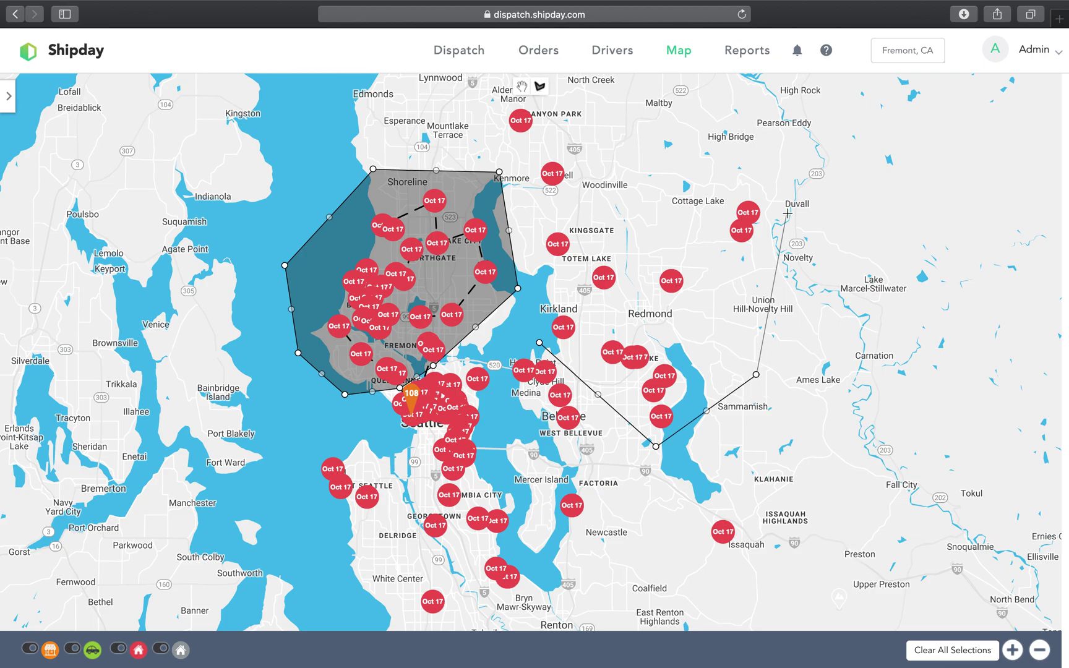
left_click(786, 212)
left_click(687, 149)
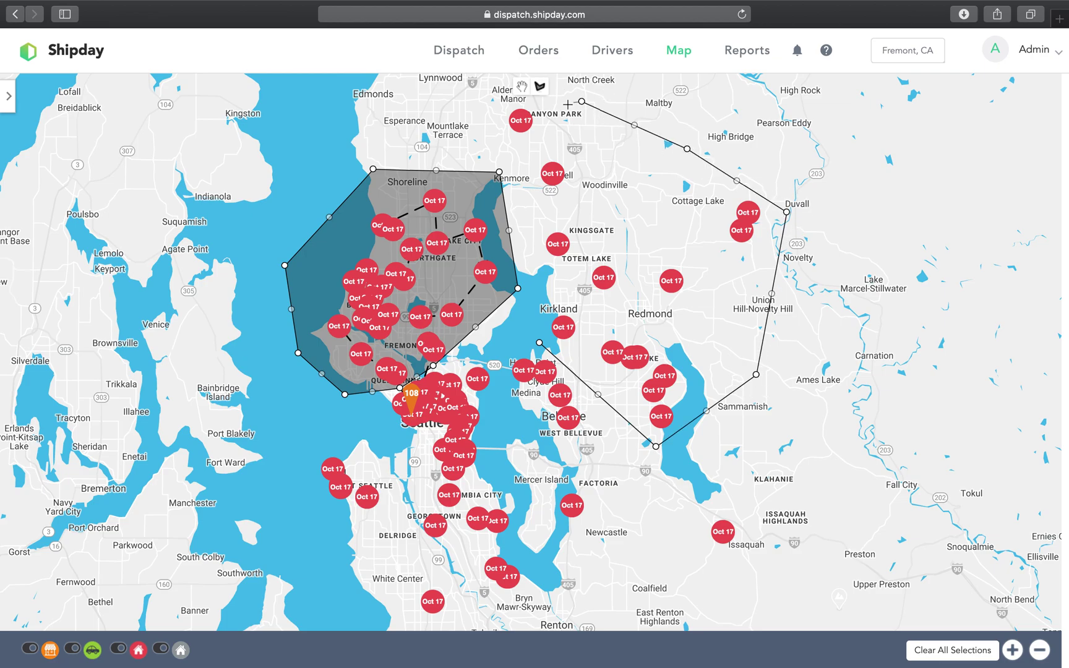
left_click(581, 100)
left_click(499, 104)
left_click(496, 155)
left_click(528, 219)
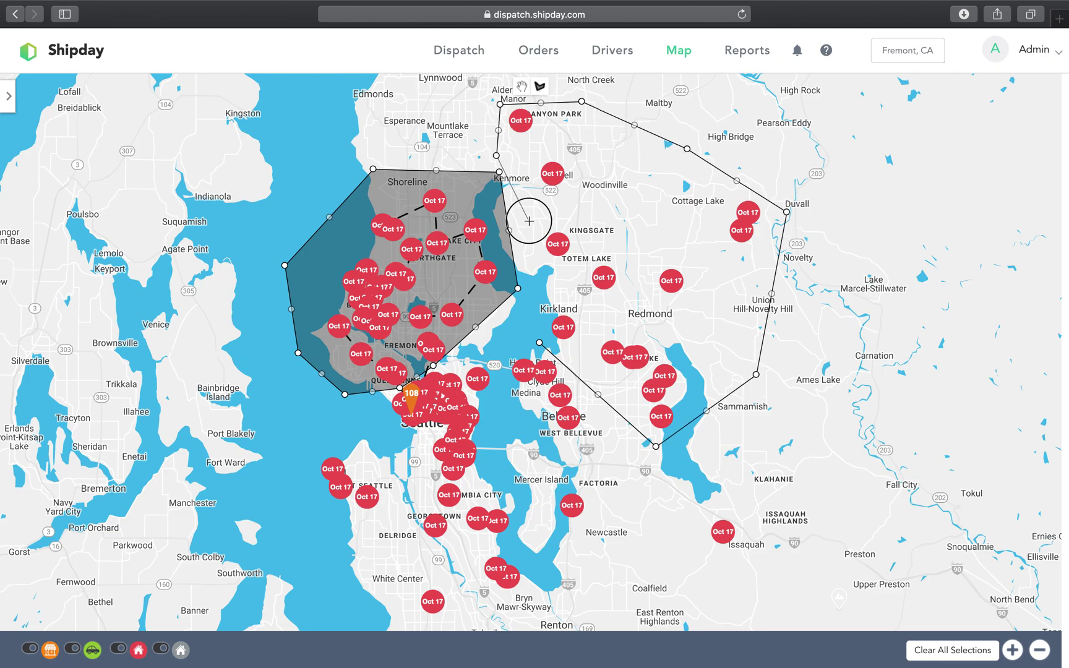
left_click(529, 291)
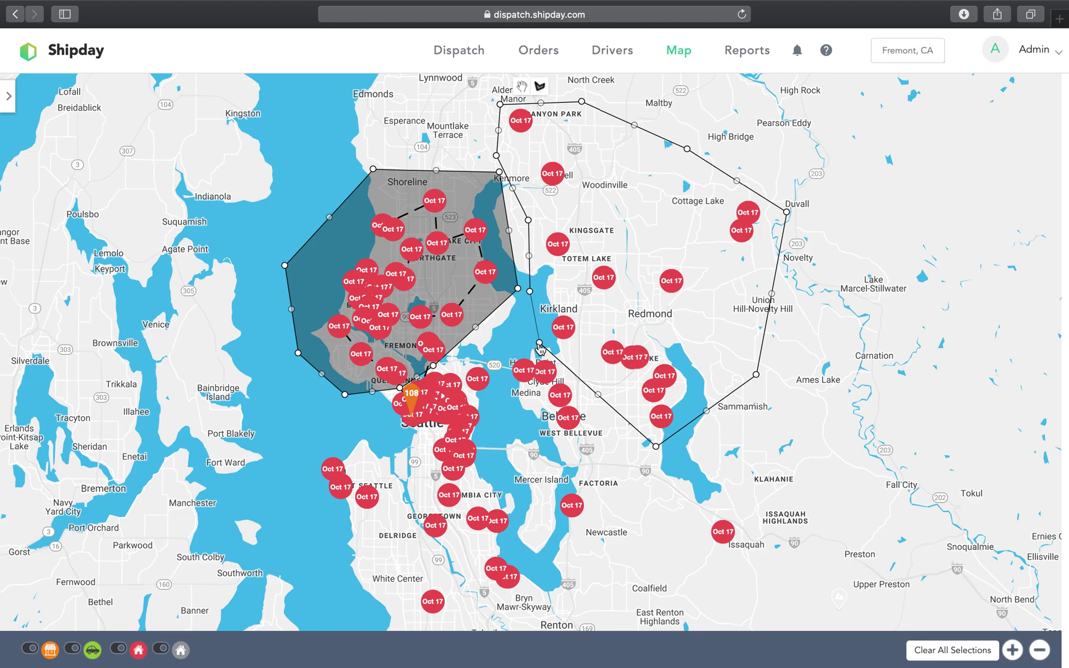
left_click(539, 342)
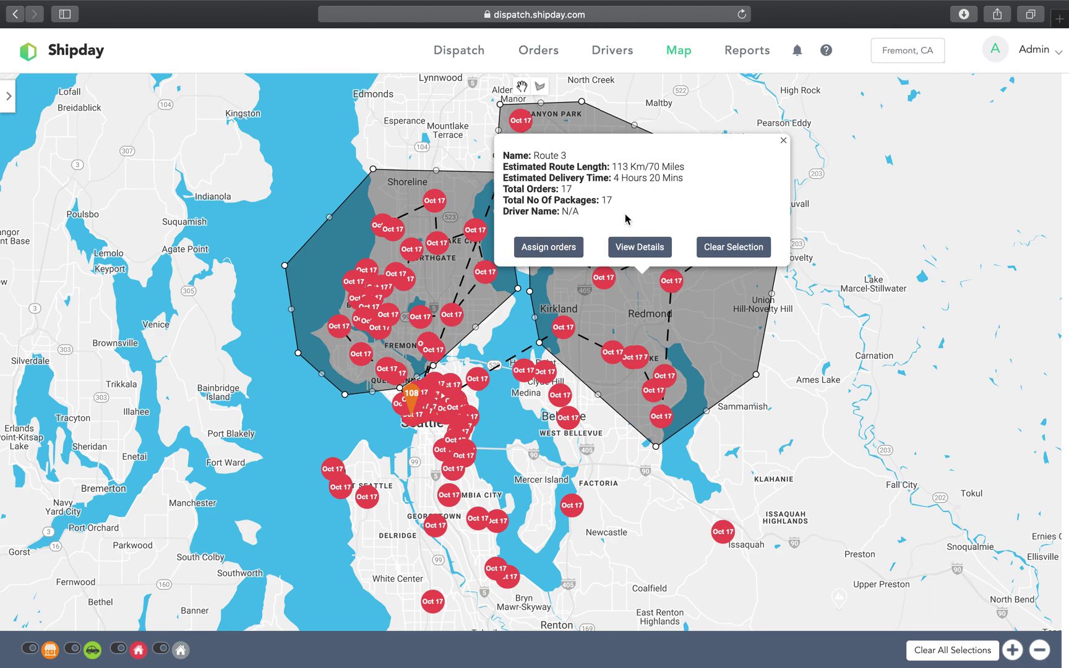
- Open the details of Route 3, check its stop sequence through the return to pickup, and close its summary
left_click(656, 258)
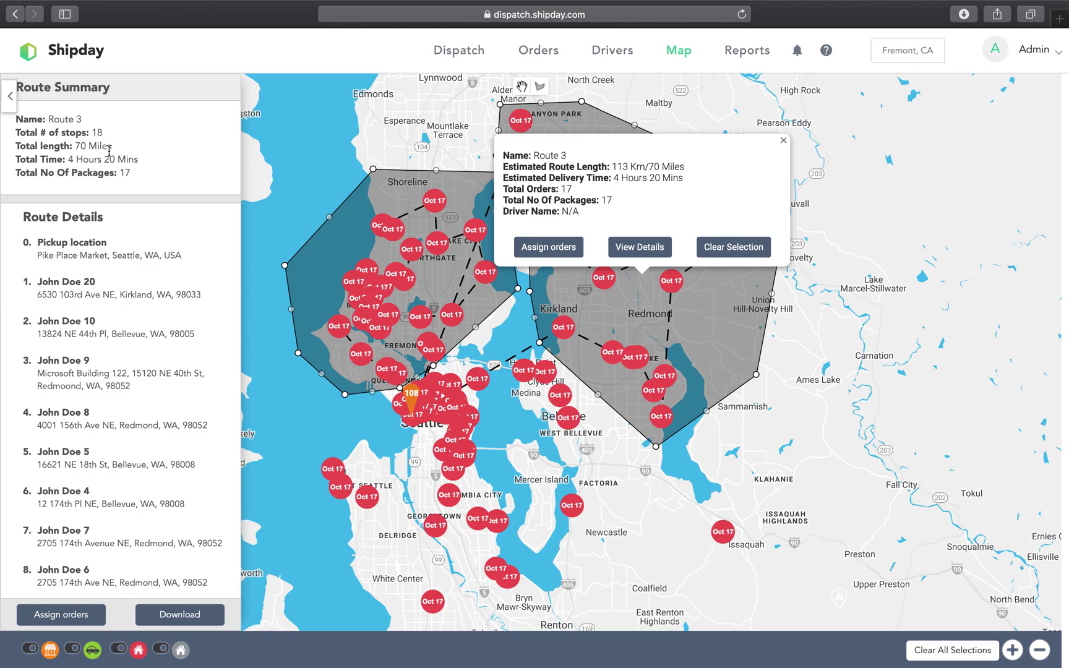
scroll(146, 399, "down", 10)
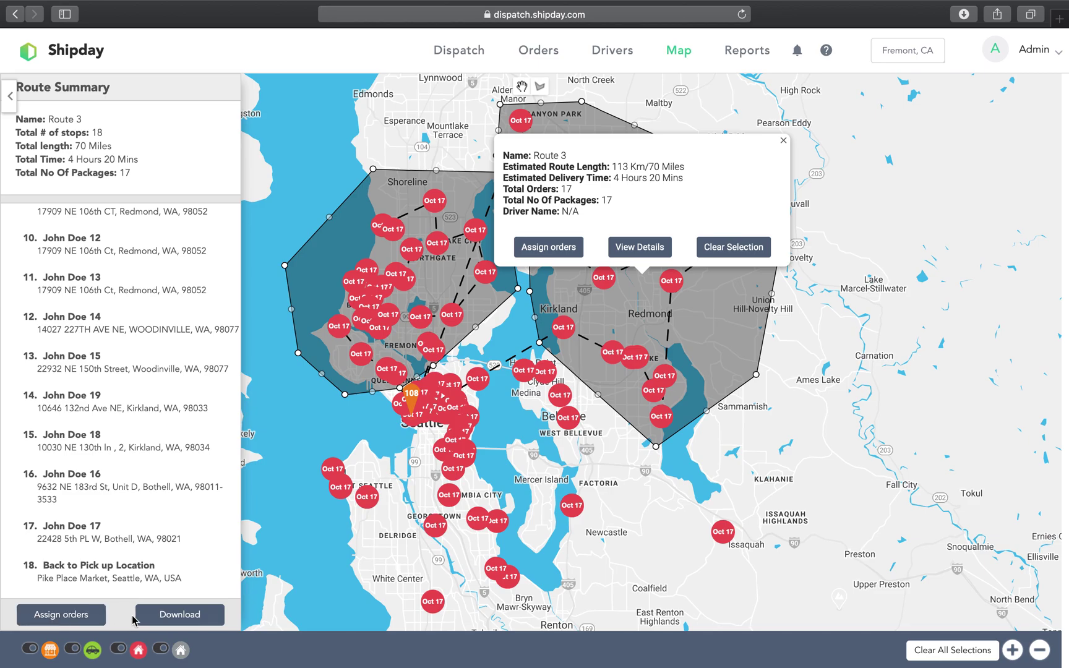
left_click(783, 141)
- Outline the orders around Medina, Bellevue, Mercer Island, Issaquah and Bryn Mawr-Skyway as a third route area, and close its summary
left_click_drag(804, 413, 887, 386)
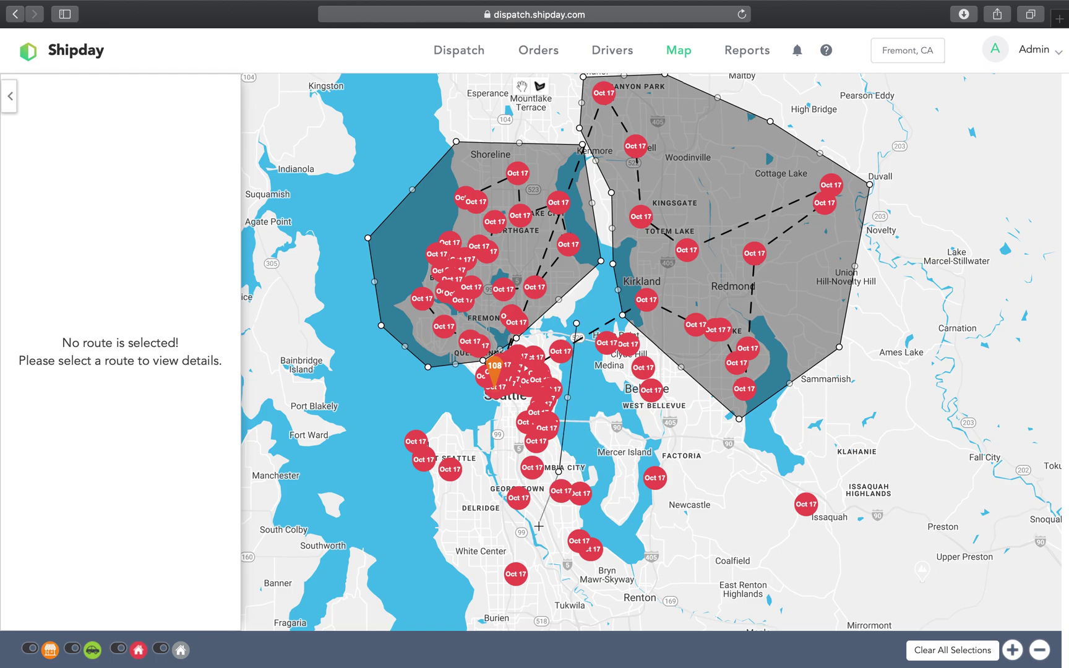
left_click(573, 586)
left_click(778, 576)
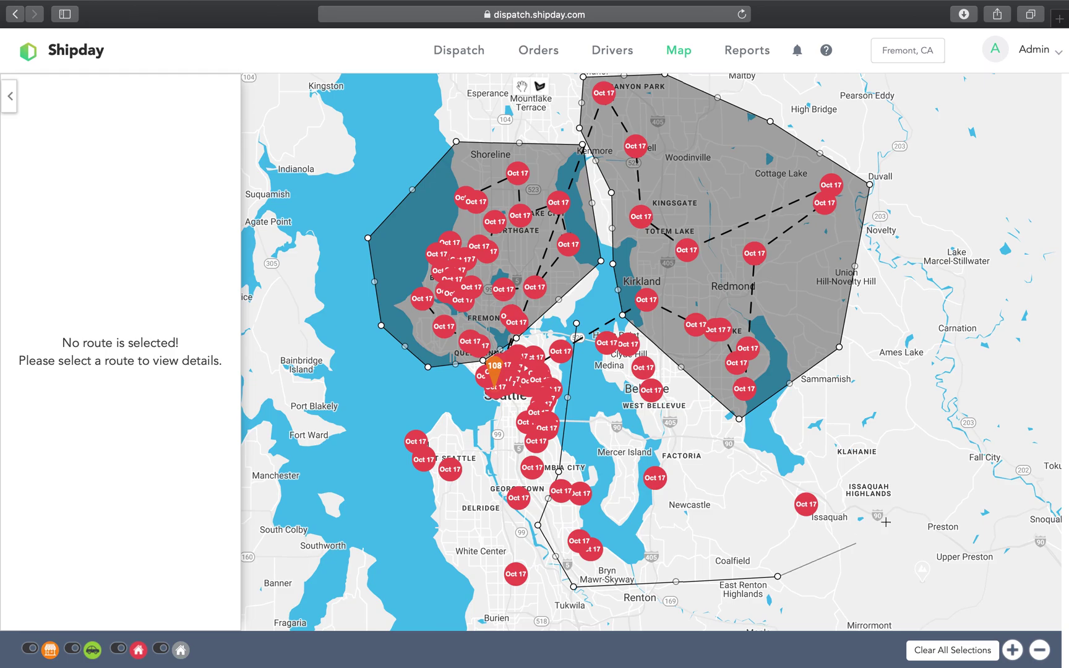
left_click(887, 503)
left_click(796, 439)
left_click(698, 427)
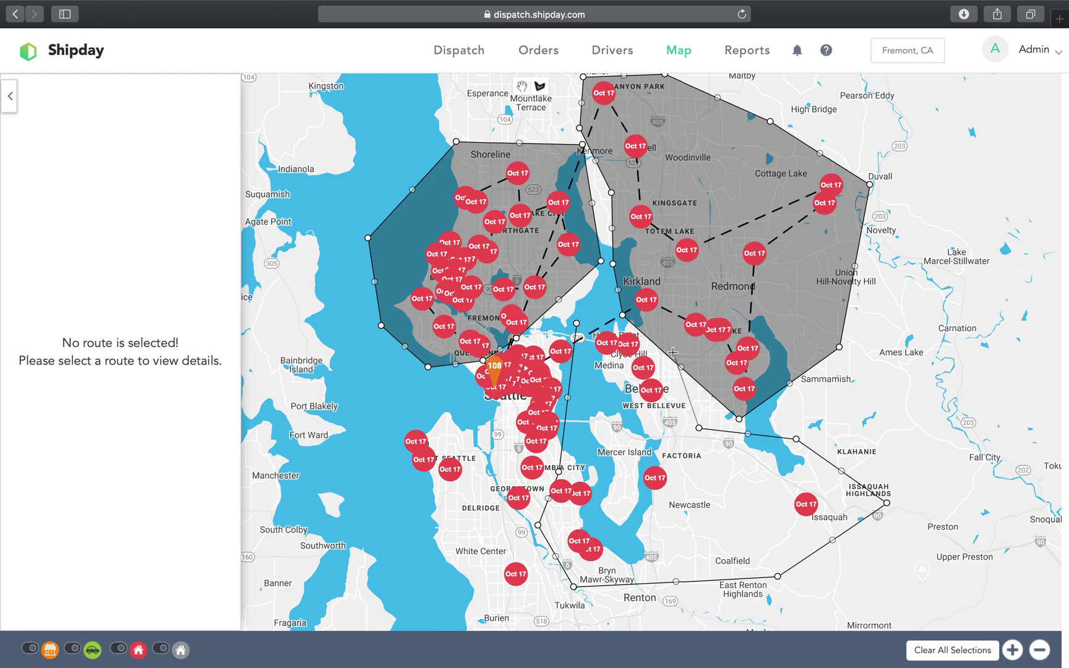
left_click(663, 339)
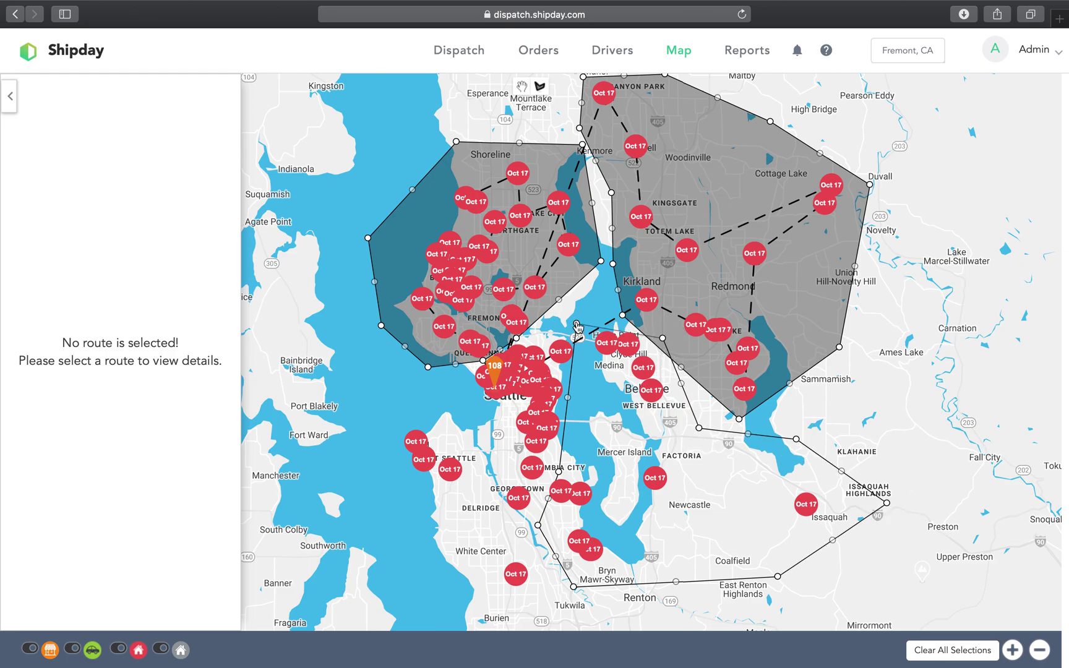
left_click(576, 324)
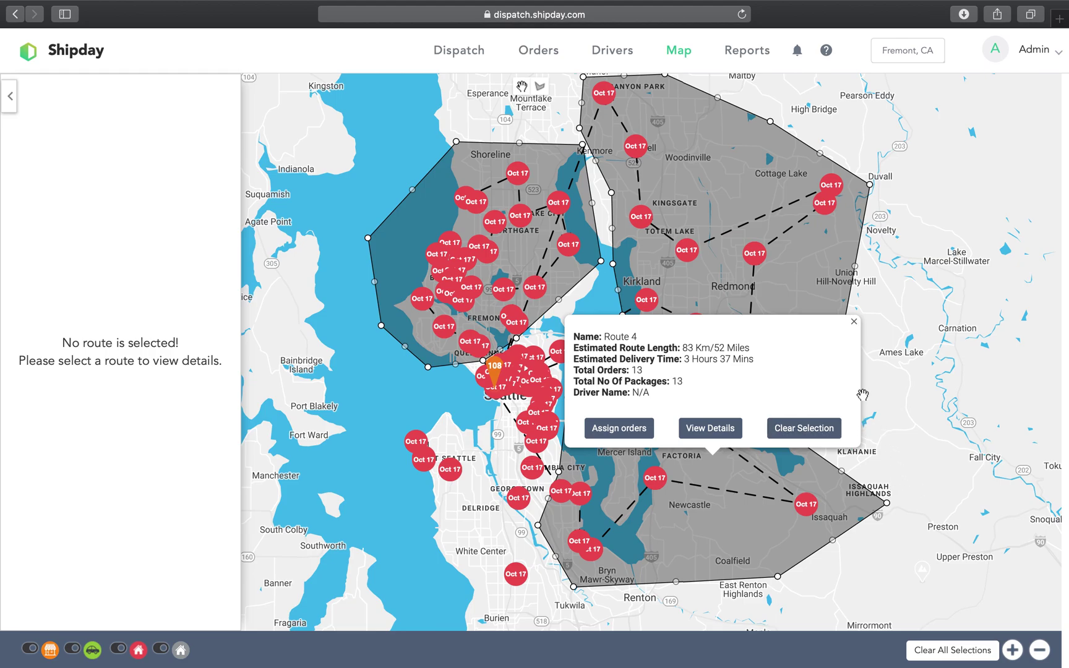
left_click(853, 322)
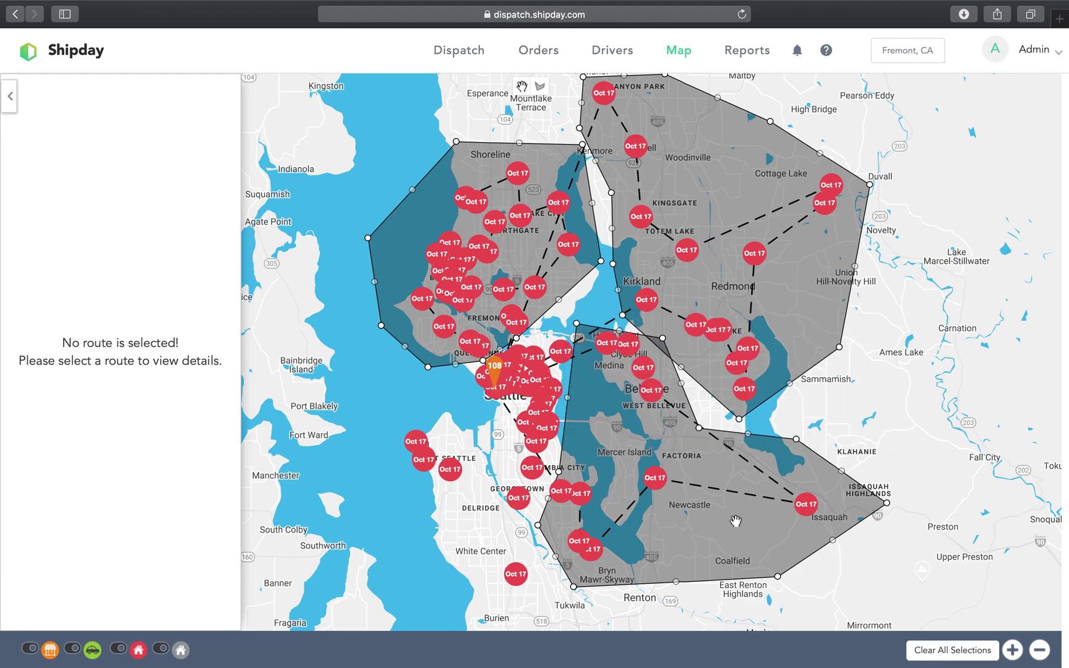
- Outline the remaining orders in downtown Seattle, West Seattle and White Center as a fourth route area
left_click(543, 94)
left_click(360, 456)
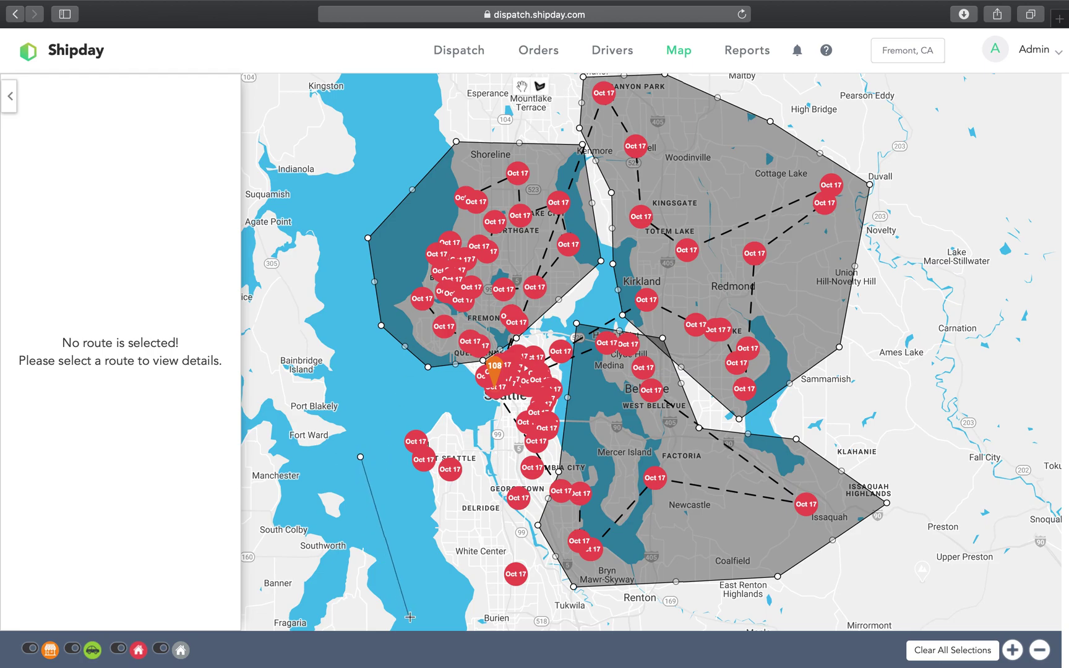
left_click(409, 617)
left_click(541, 622)
left_click(532, 505)
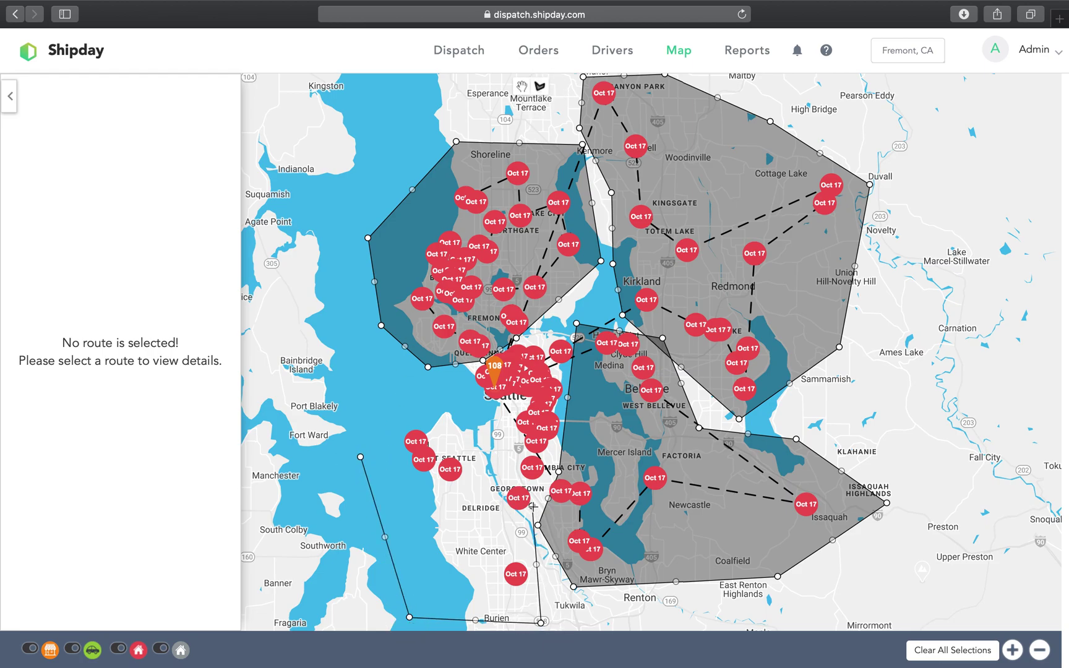
left_click(558, 471)
left_click(580, 438)
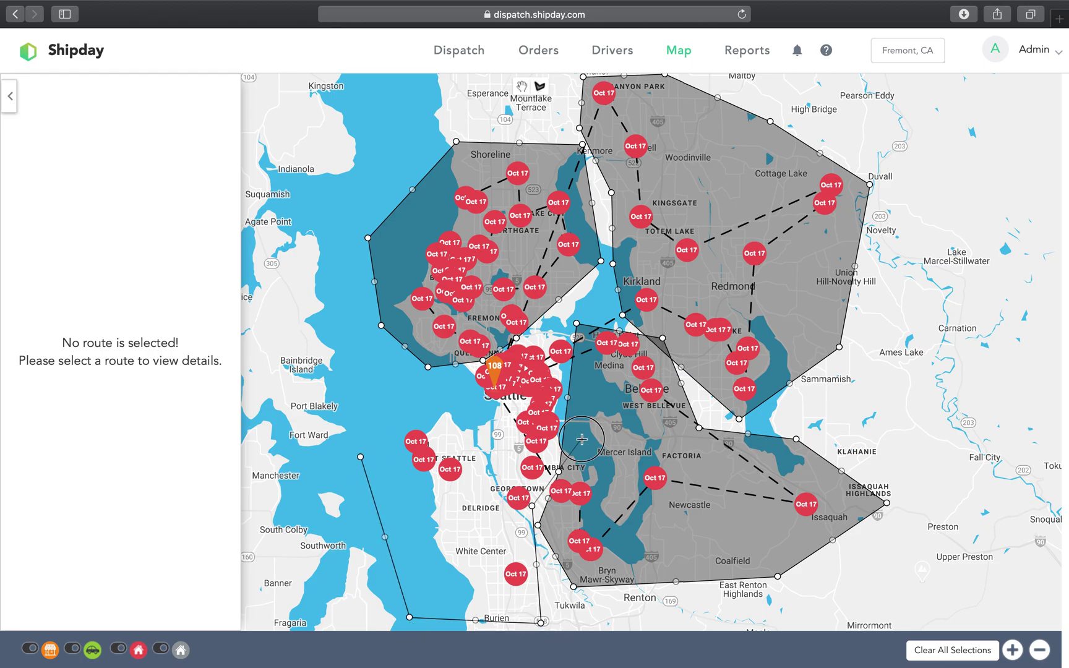
left_click(587, 336)
left_click_drag(506, 340, 358, 459)
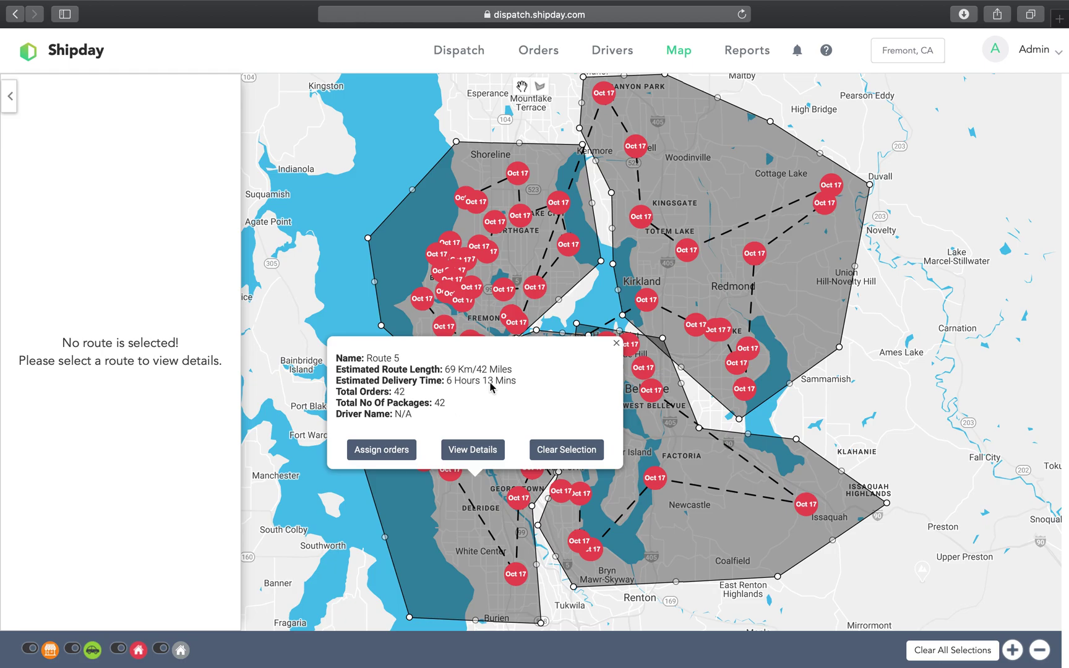
- Close and reopen the summary of Route 5, and clear that route's selection from the map
left_click(616, 343)
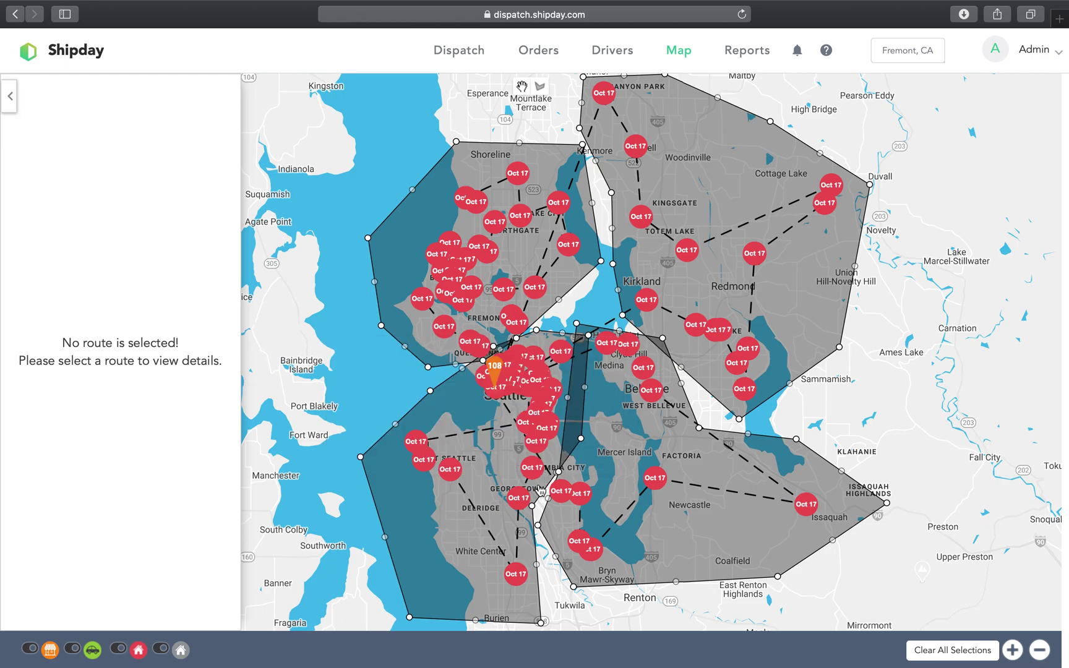
left_click(361, 461)
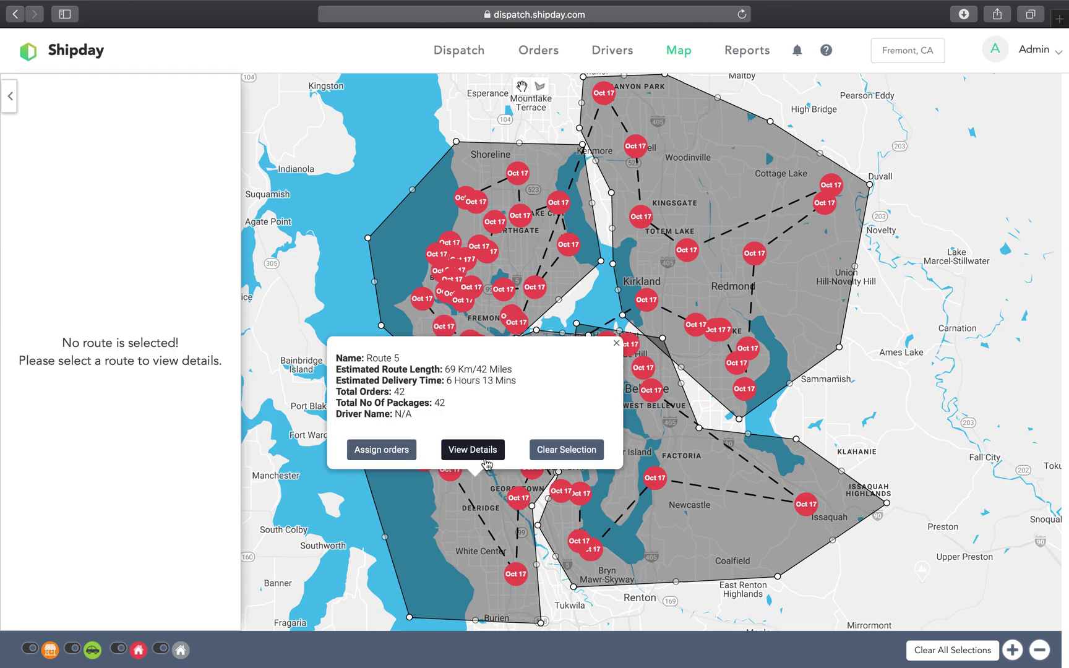
left_click(537, 452)
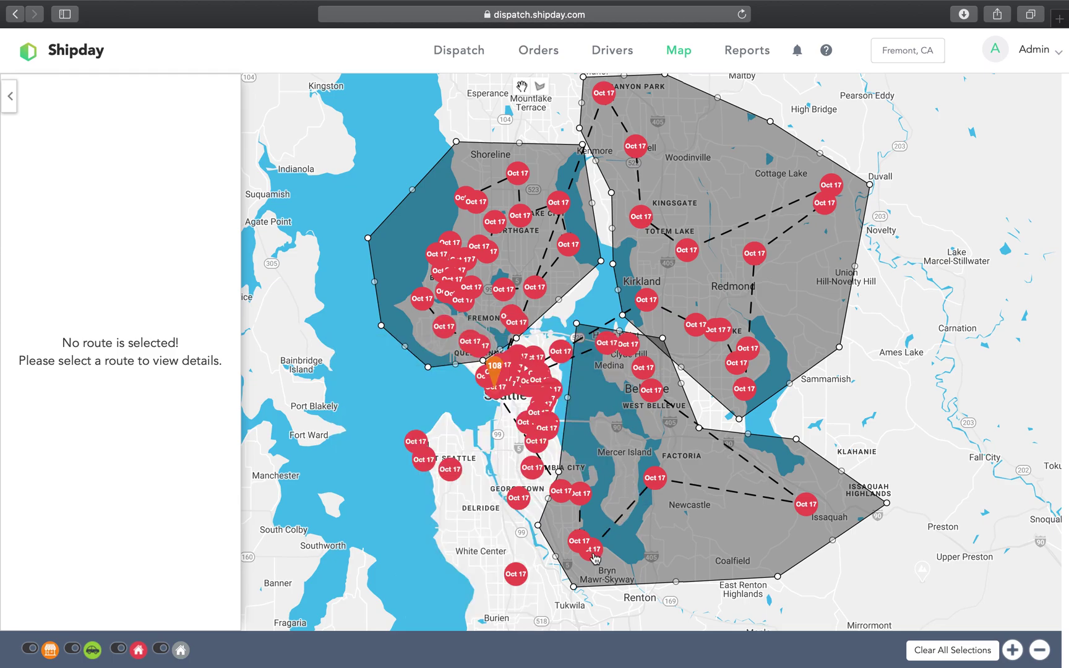
- Inspect the remaining orders in central Seattle up close, return to the overview of the three route areas, and collapse the route details pane
left_click(1012, 650)
left_click(1012, 649)
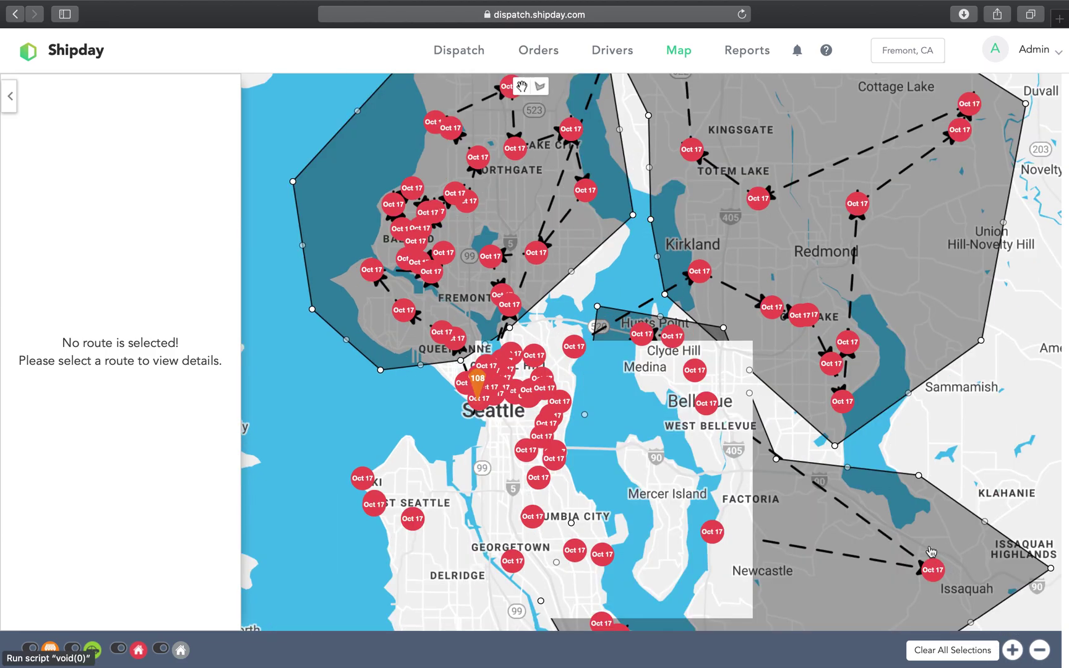
left_click_drag(711, 575, 796, 409)
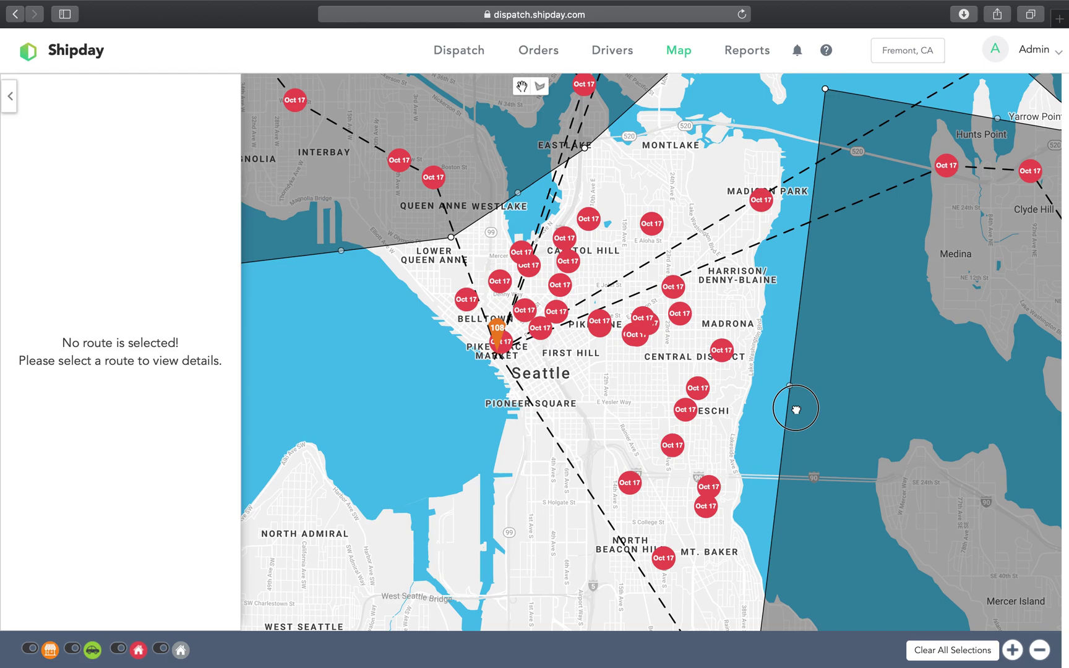
left_click(1040, 649)
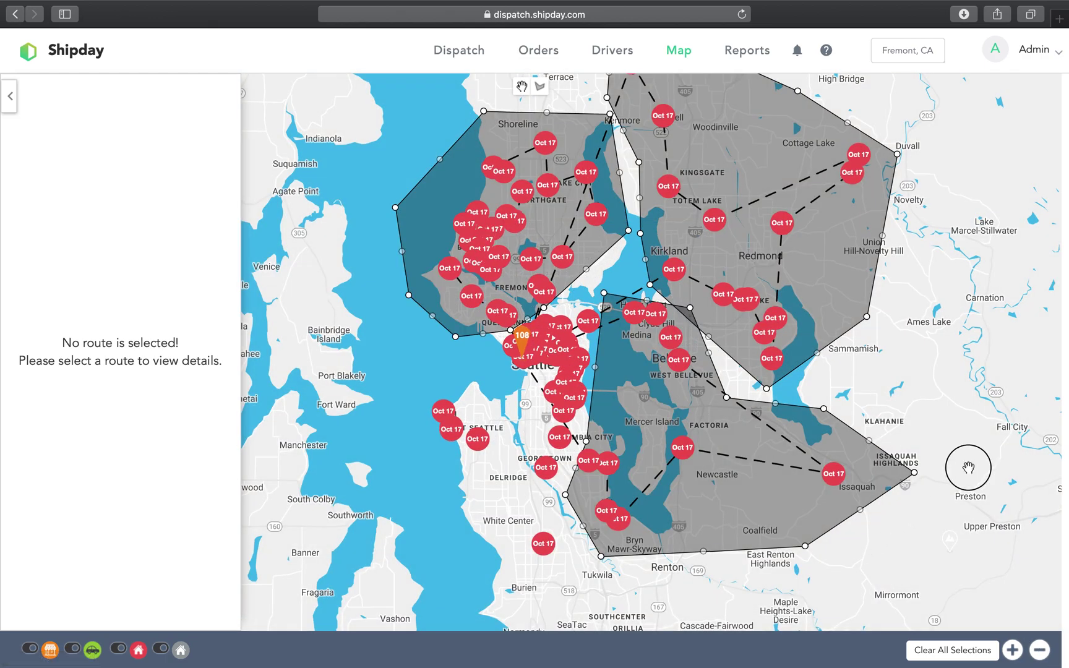
left_click_drag(965, 469, 945, 522)
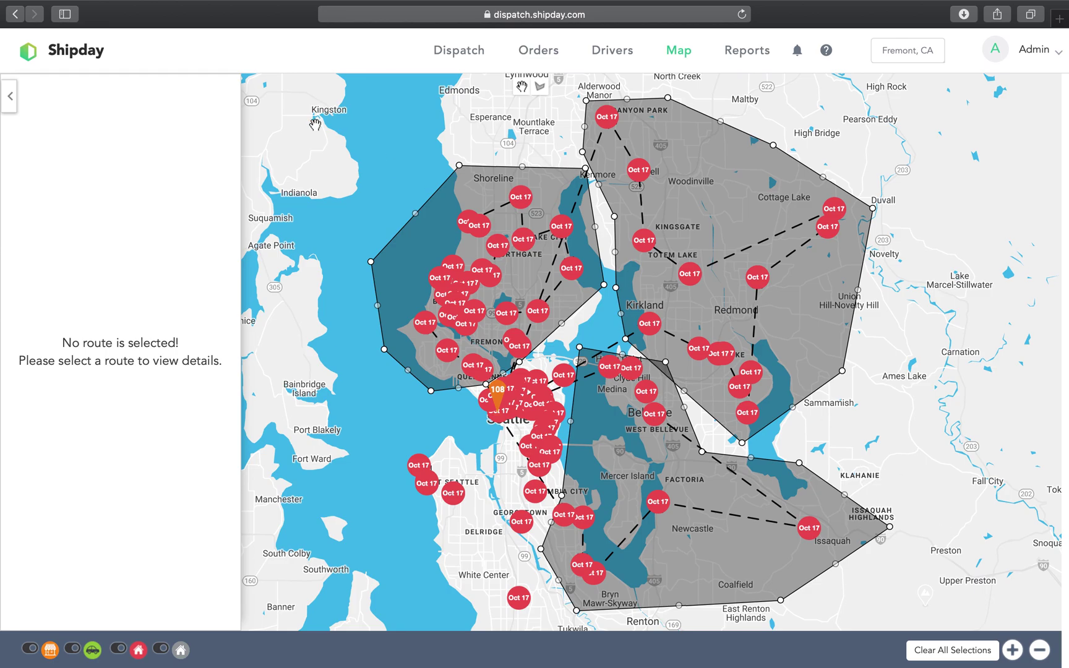
left_click(10, 96)
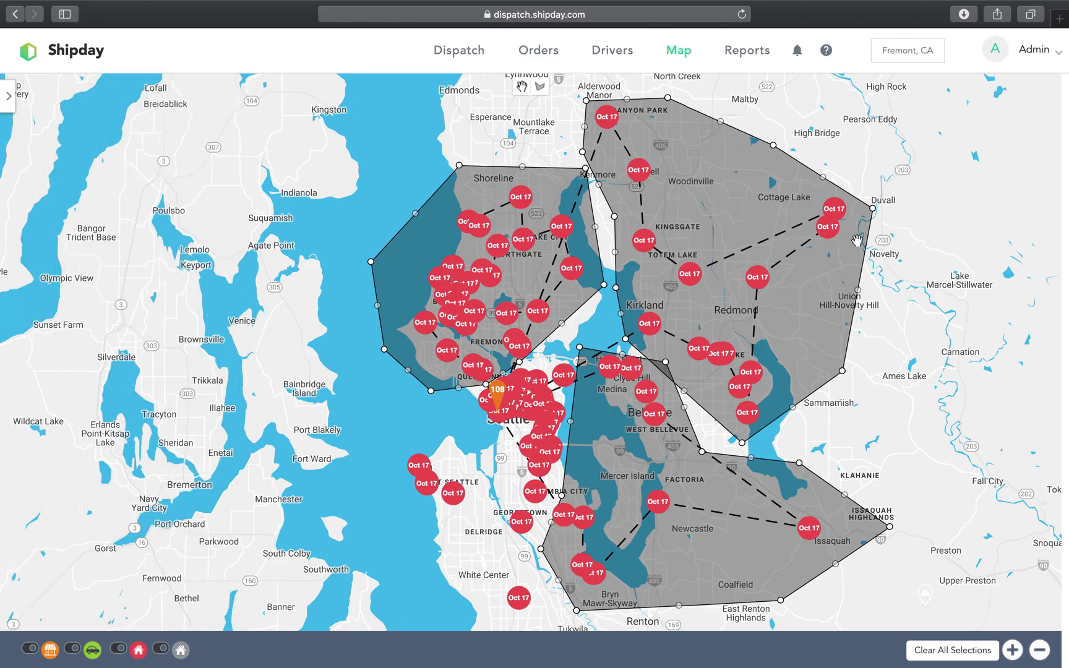
left_click_drag(1004, 242, 983, 211)
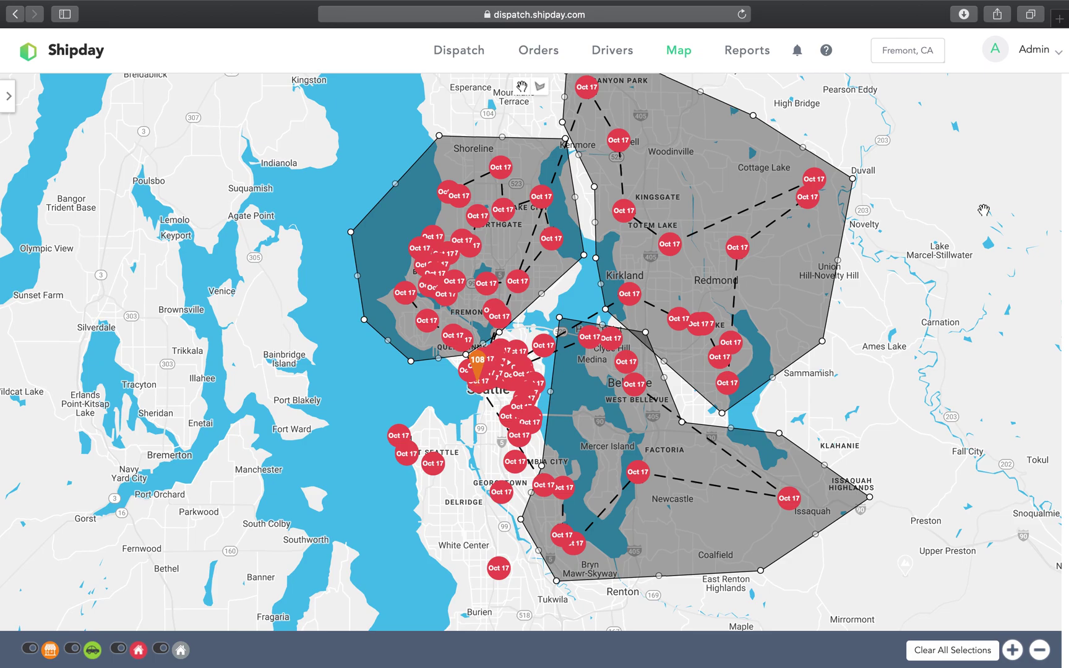
- Open the summary of Route 2, check which drivers are available for assigning its orders, and close the assignment dialog
left_click(438, 138)
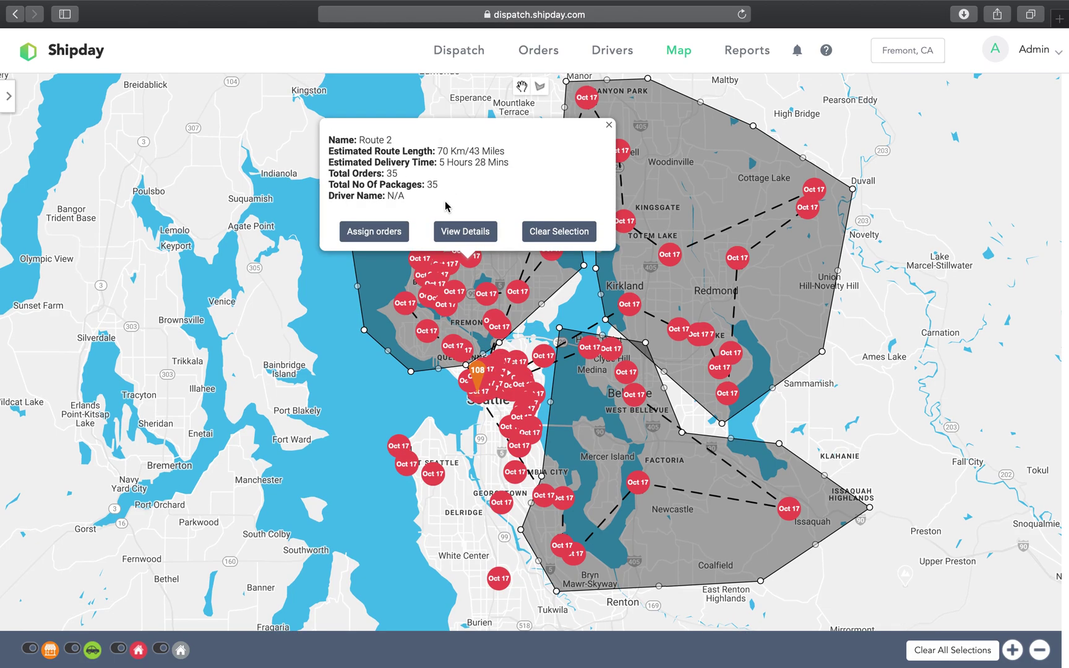
left_click(399, 231)
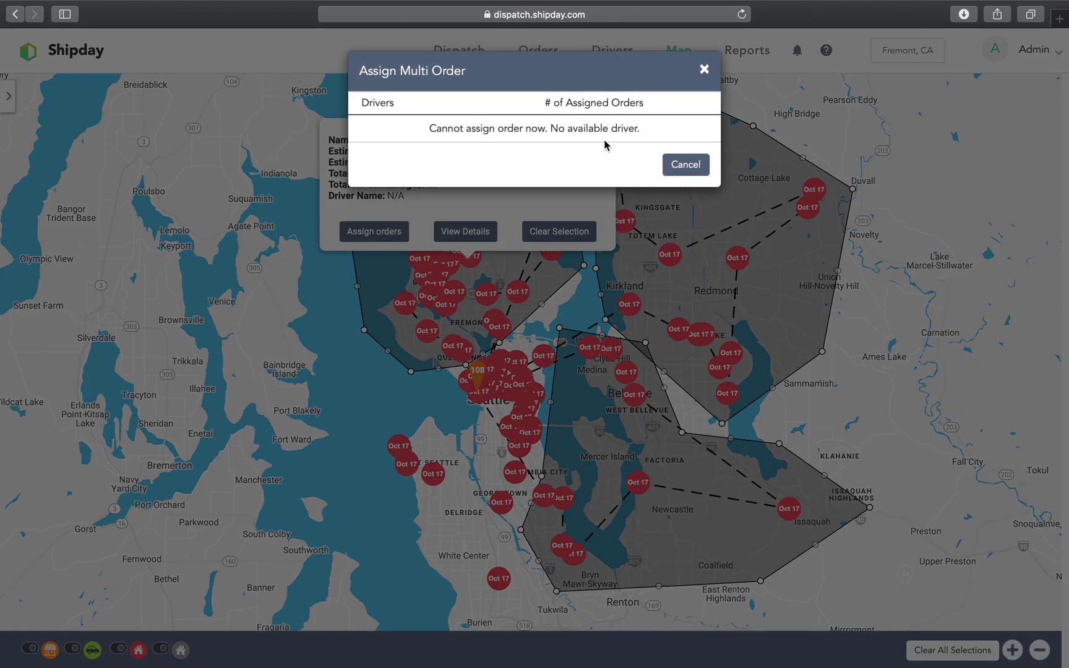
left_click(705, 70)
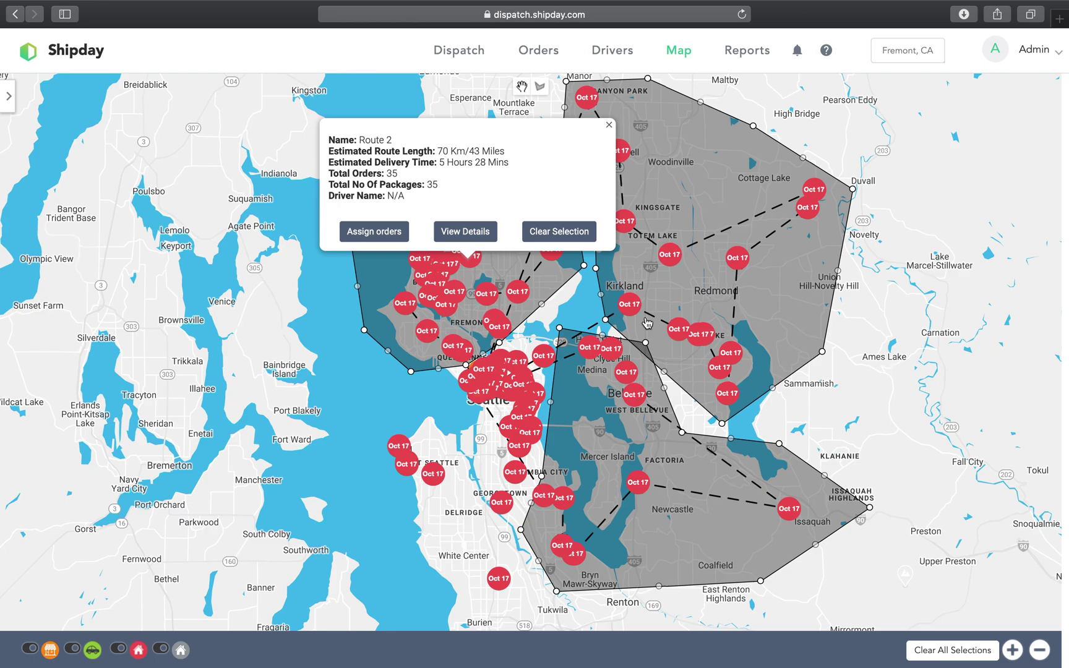
mouse_move(815, 3)
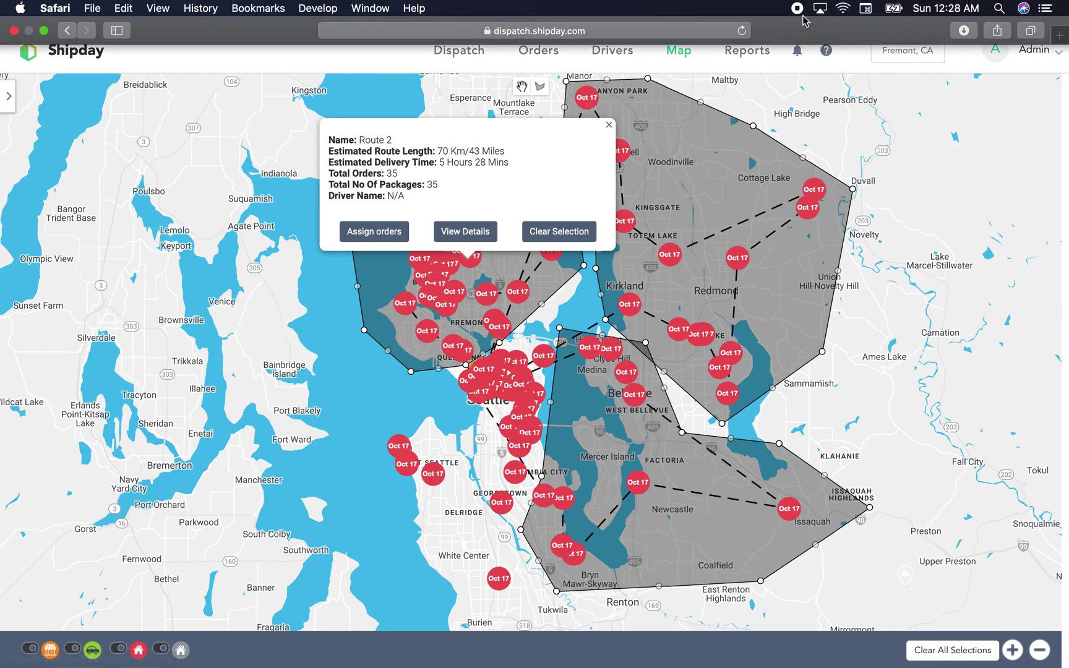